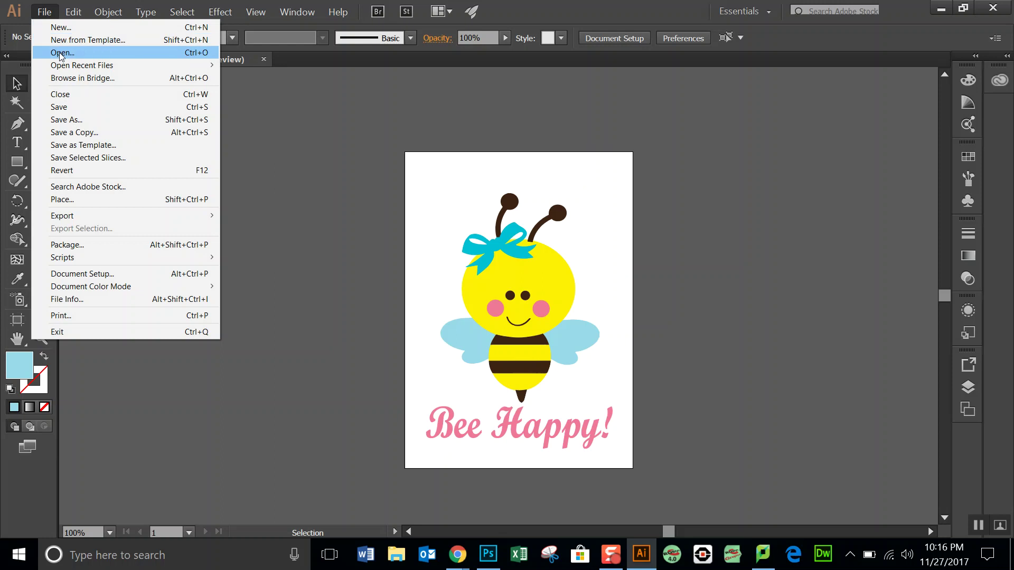
# Open the bee.png image and set the height of Artboard 1 to 8 in
pyautogui.click(62, 53)
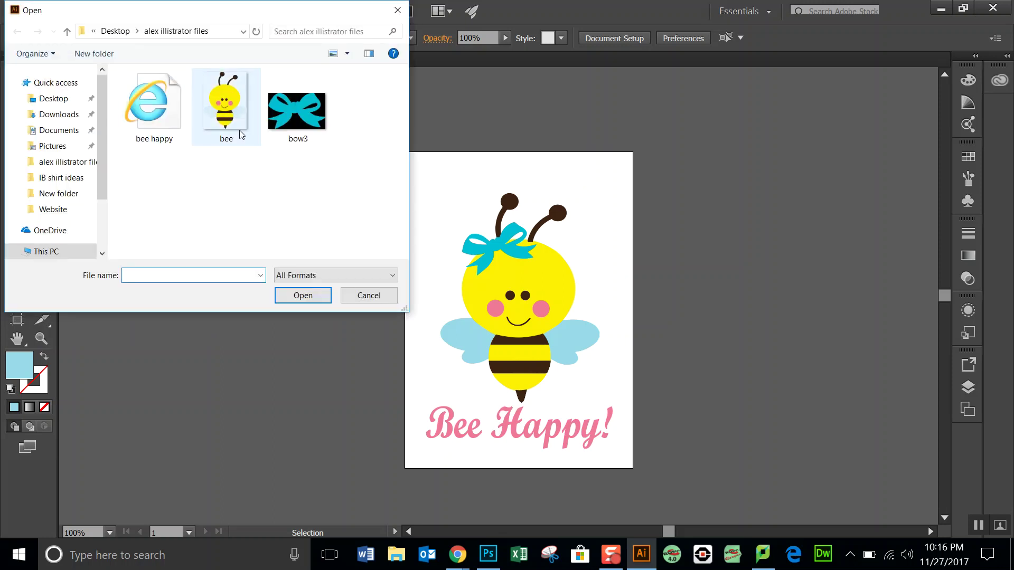
pyautogui.doubleClick(222, 100)
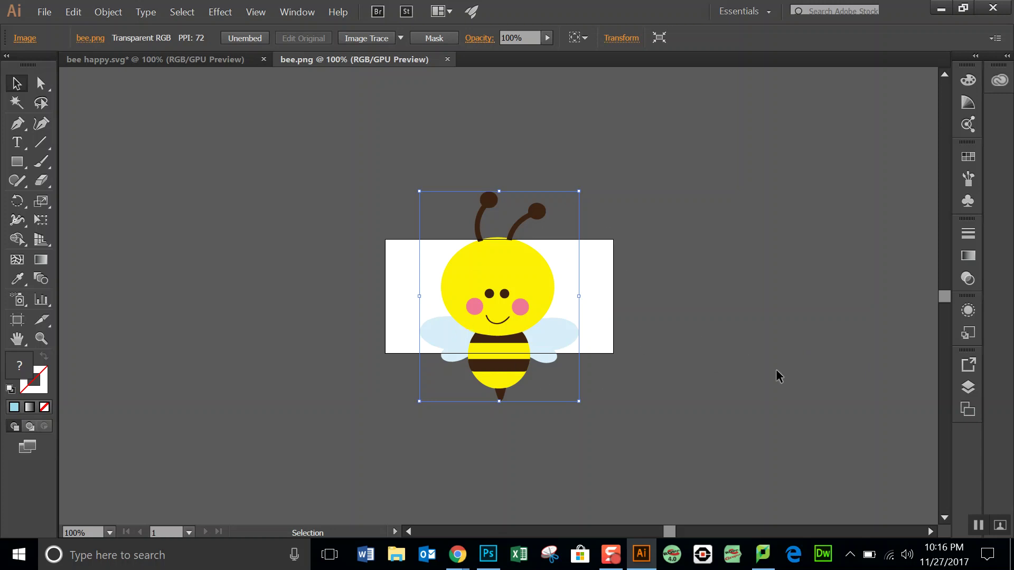
pyautogui.click(966, 390)
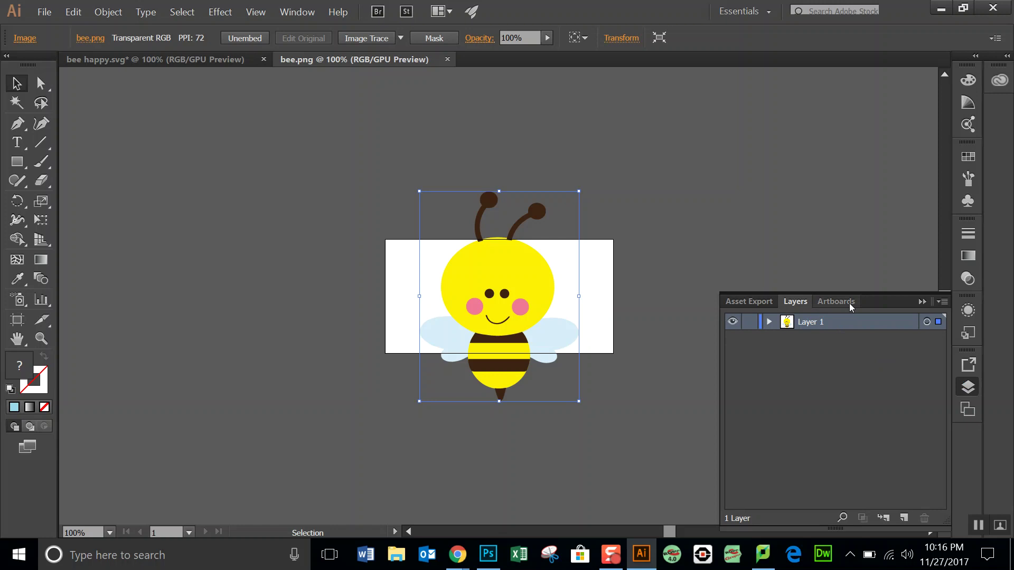
pyautogui.click(852, 305)
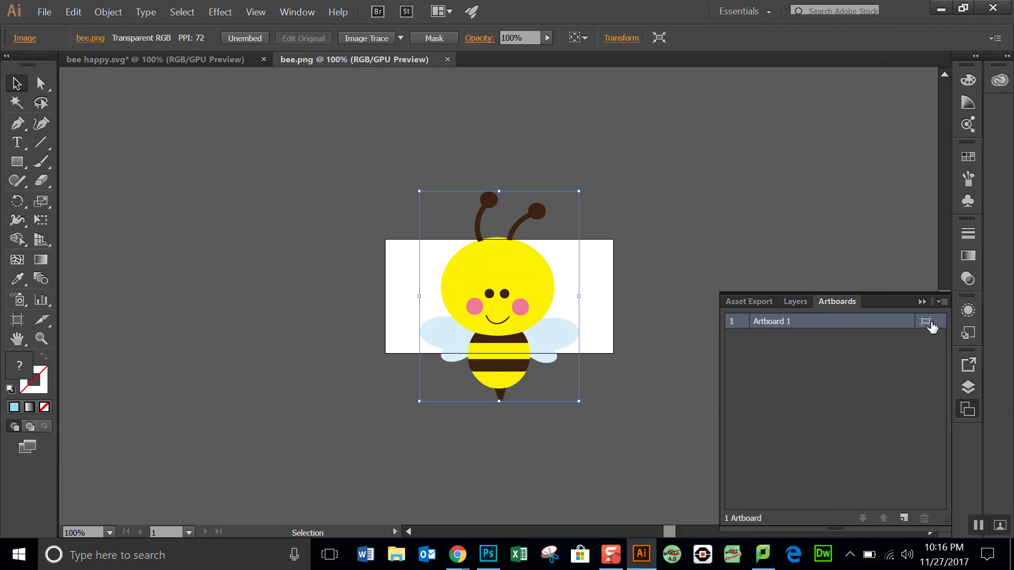
pyautogui.click(927, 324)
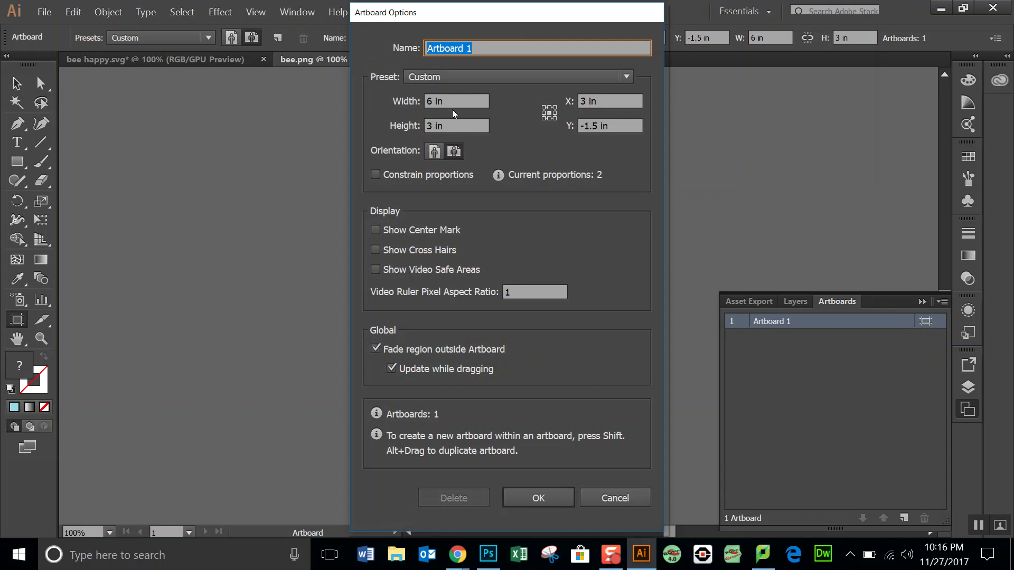
pyautogui.doubleClick(451, 126)
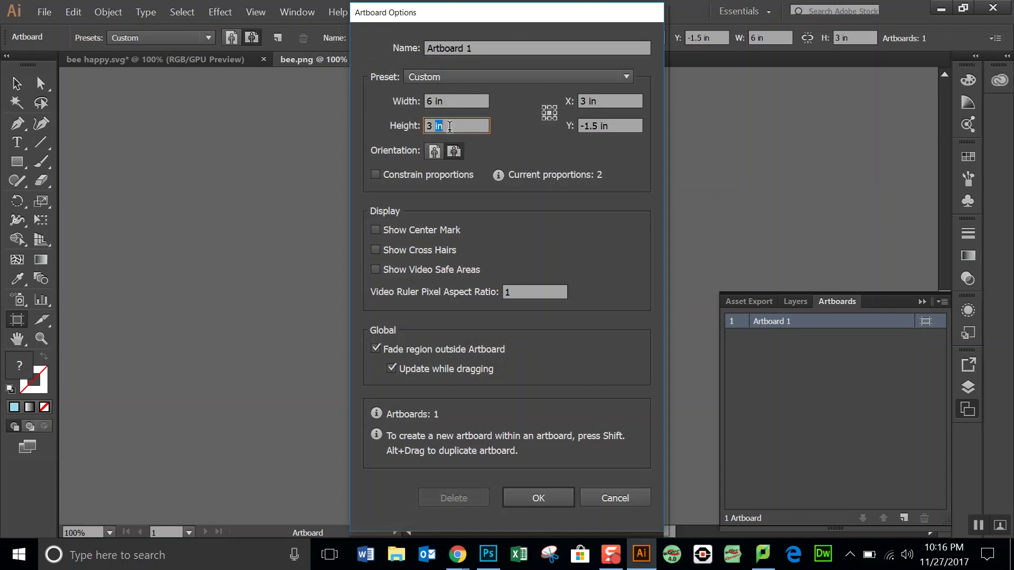
pyautogui.write('8')
pyautogui.click(538, 498)
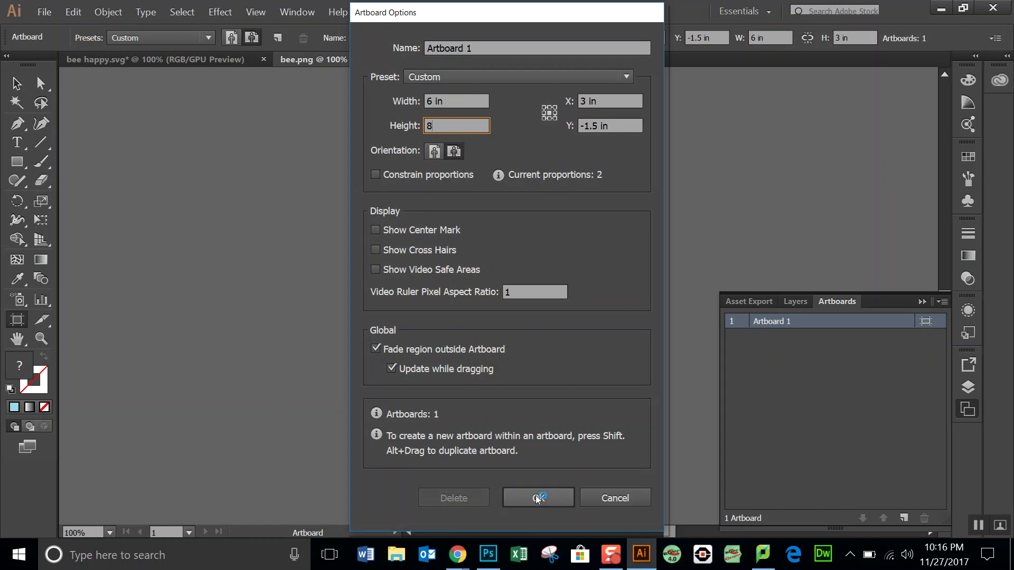
pyautogui.press('Escape')
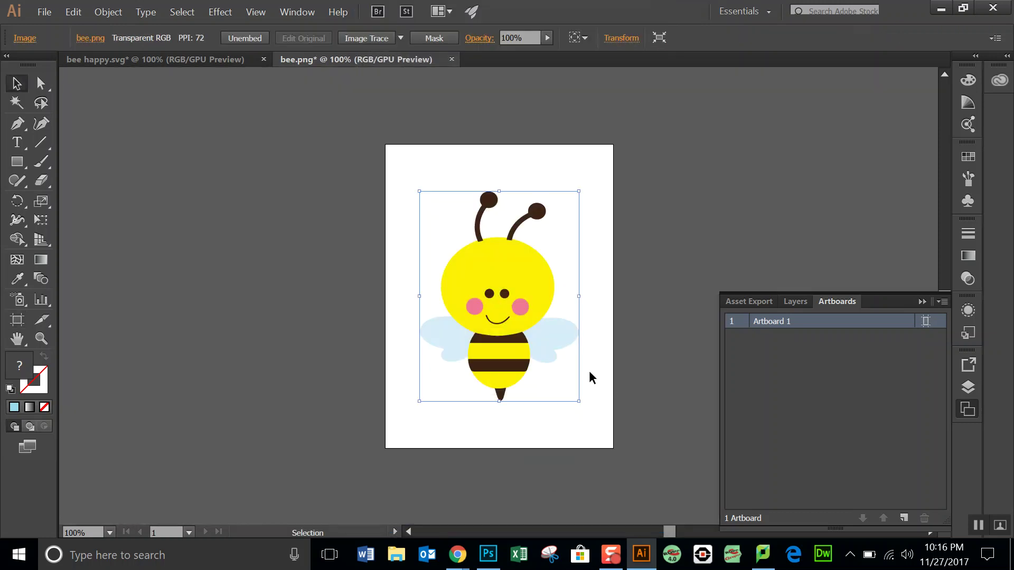
pyautogui.click(921, 302)
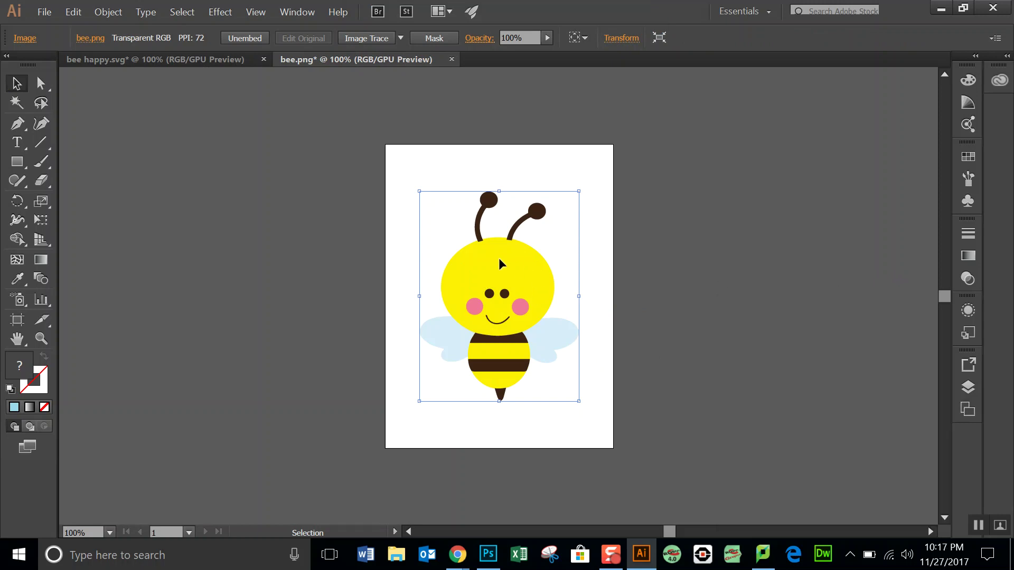
# Run Image Trace on the bee image and dock the Image Trace settings with the collapsed panels
pyautogui.click(367, 38)
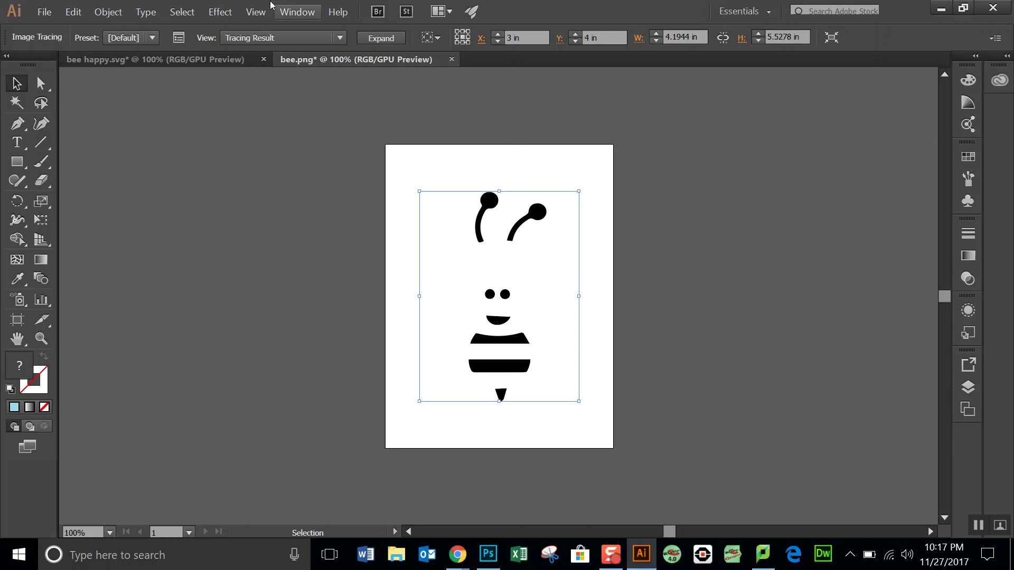
pyautogui.click(303, 13)
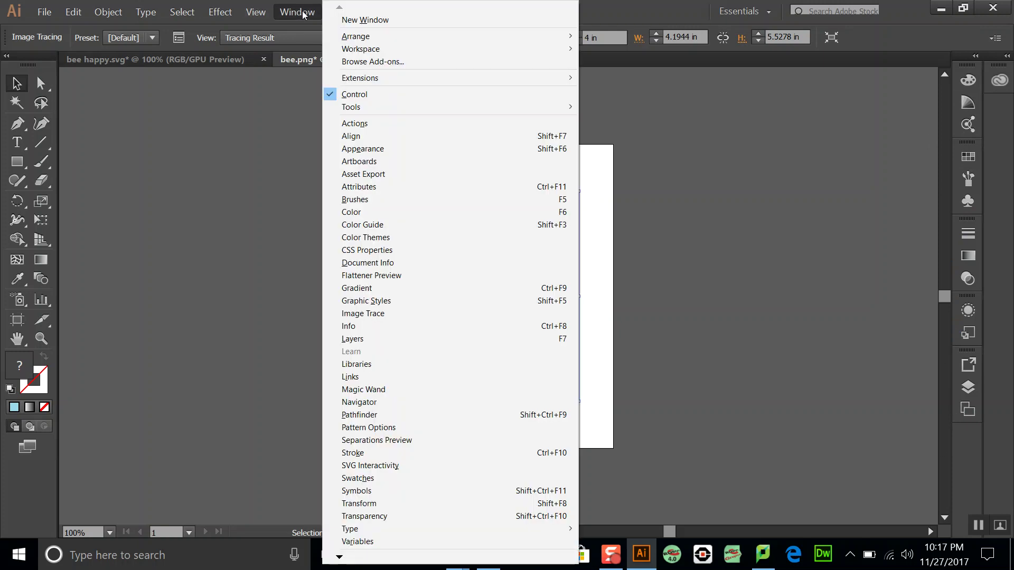
pyautogui.click(412, 315)
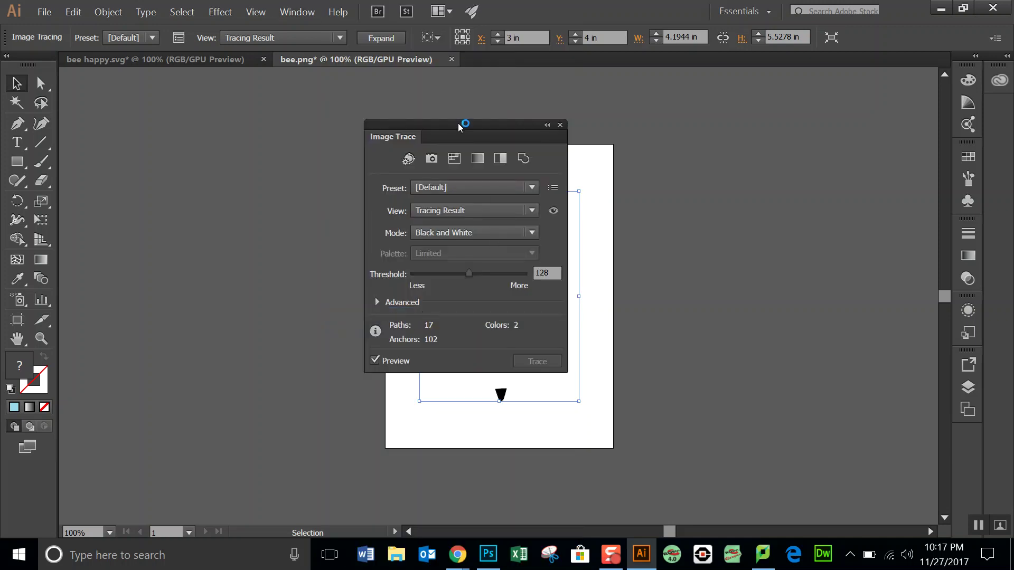
pyautogui.moveTo(459, 127)
pyautogui.mouseDown()
pyautogui.moveTo(921, 280)
pyautogui.moveTo(962, 278)
pyautogui.moveTo(974, 324)
pyautogui.mouseUp()
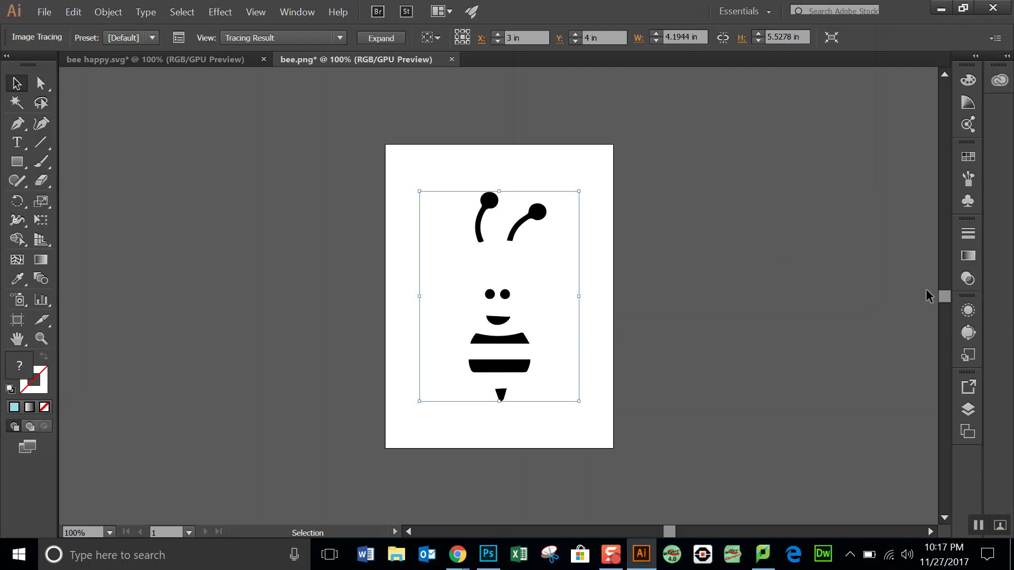
# Set the bee's tracing mode to Color with a maximum of 5 colors and expand the tracing into paths
pyautogui.click(967, 333)
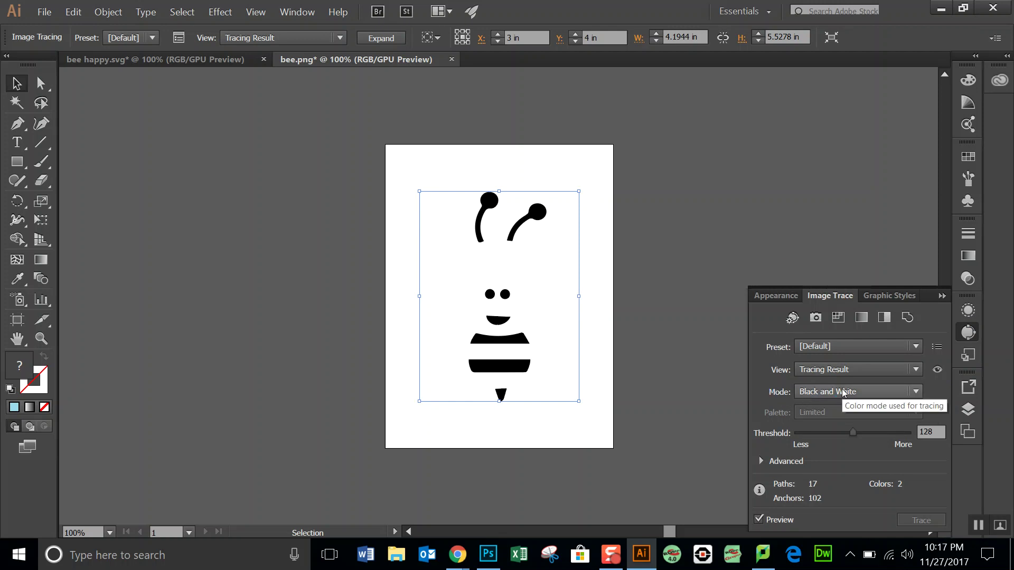
pyautogui.click(844, 392)
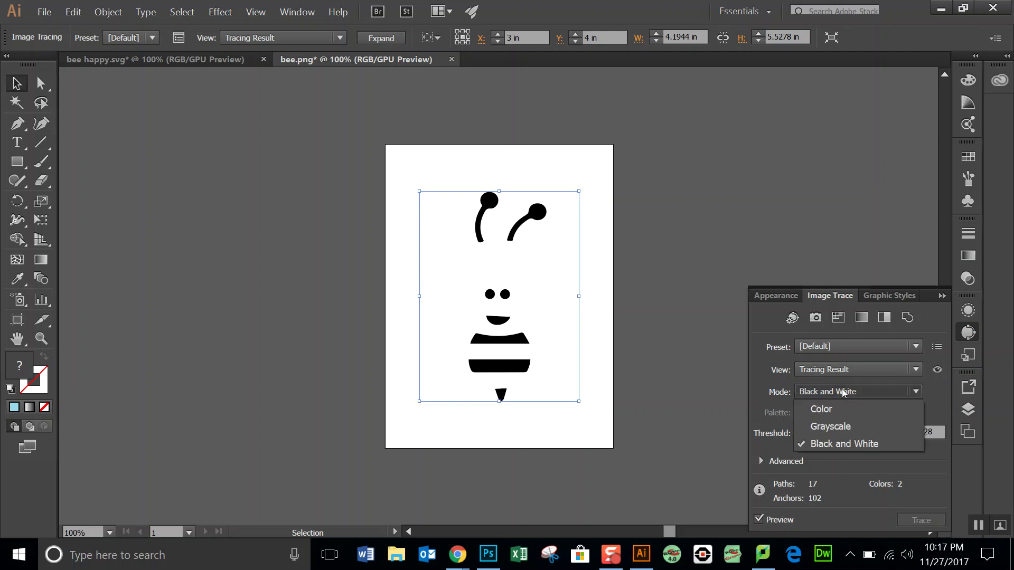
pyautogui.click(842, 411)
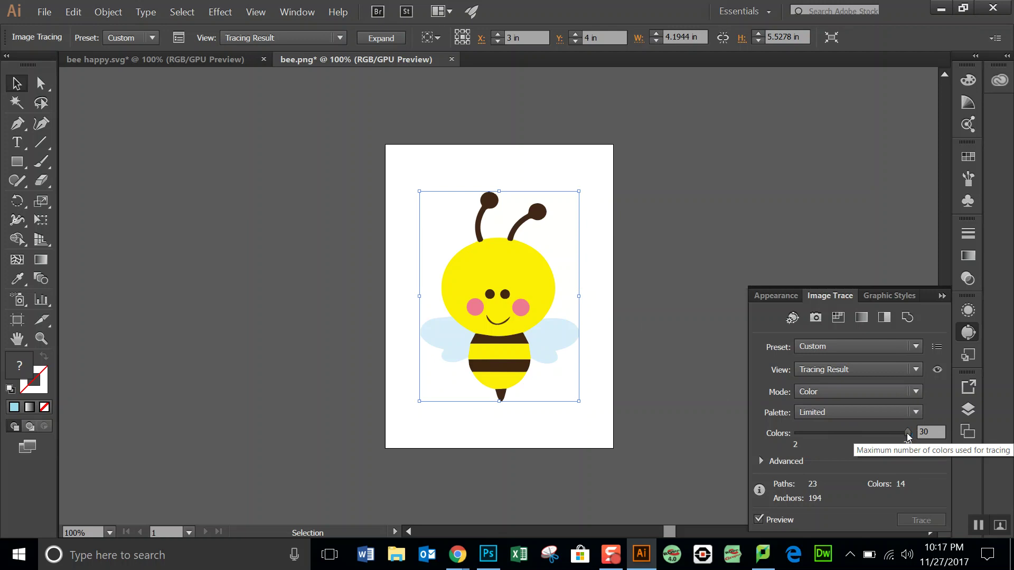
pyautogui.moveTo(908, 437); pyautogui.dragTo(813, 442)
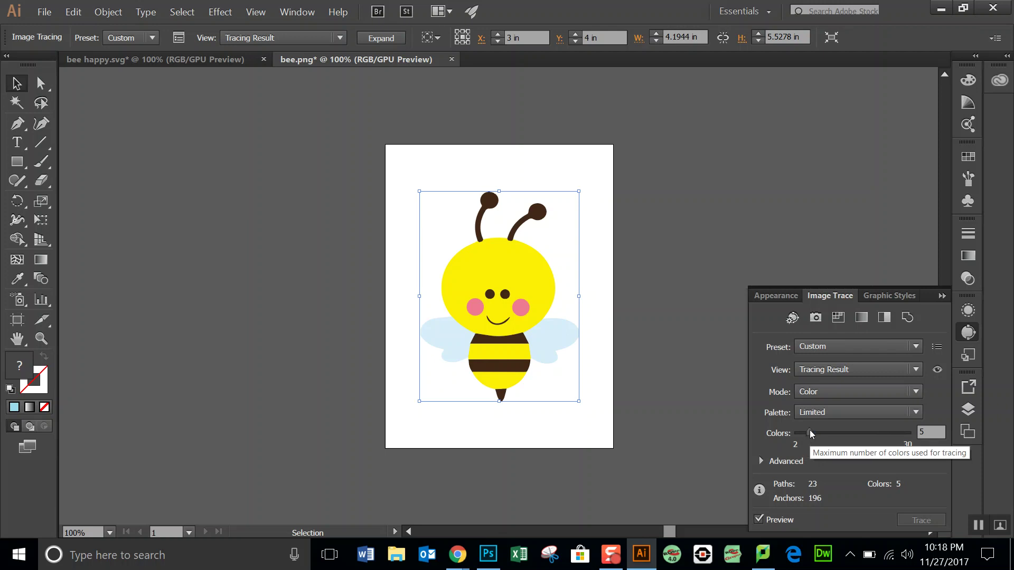
pyautogui.moveTo(811, 435); pyautogui.dragTo(805, 434)
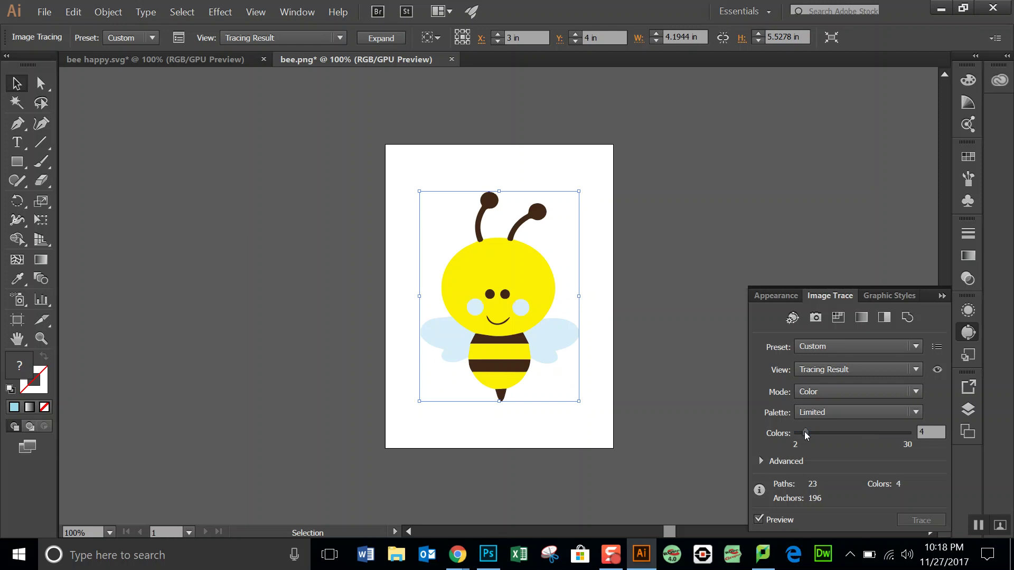
pyautogui.moveTo(806, 434); pyautogui.dragTo(809, 435)
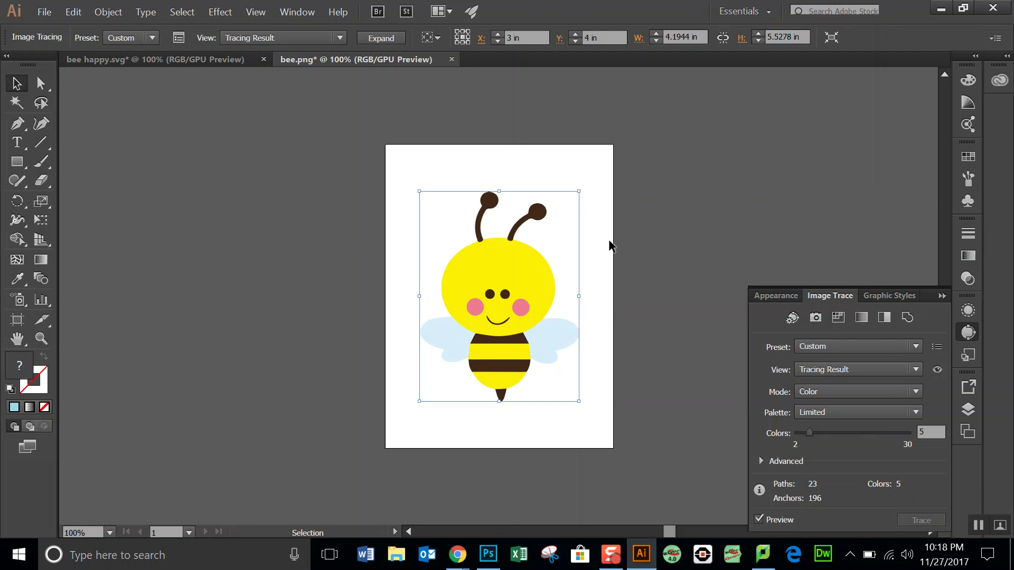
pyautogui.click(382, 40)
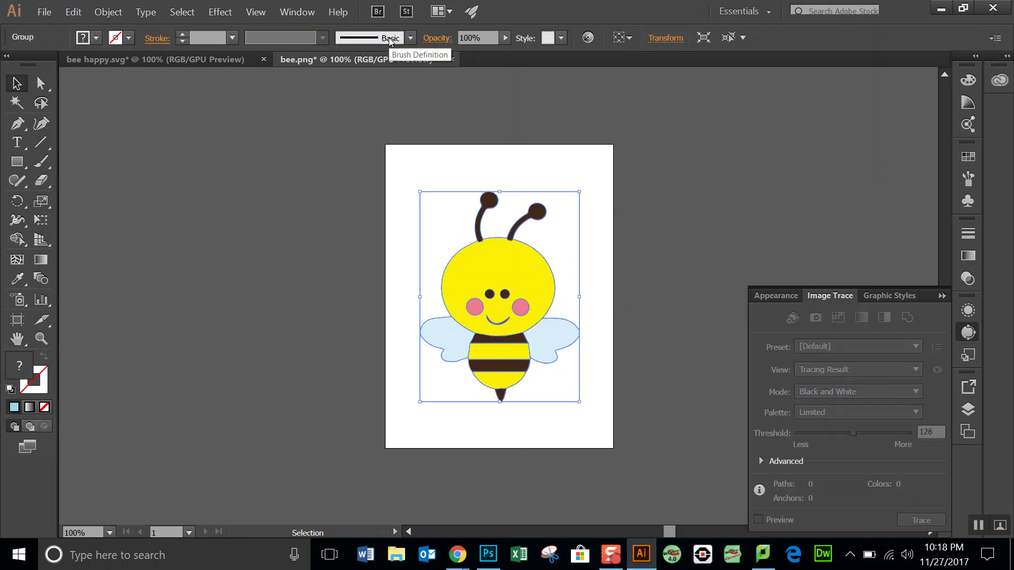
pyautogui.click(942, 297)
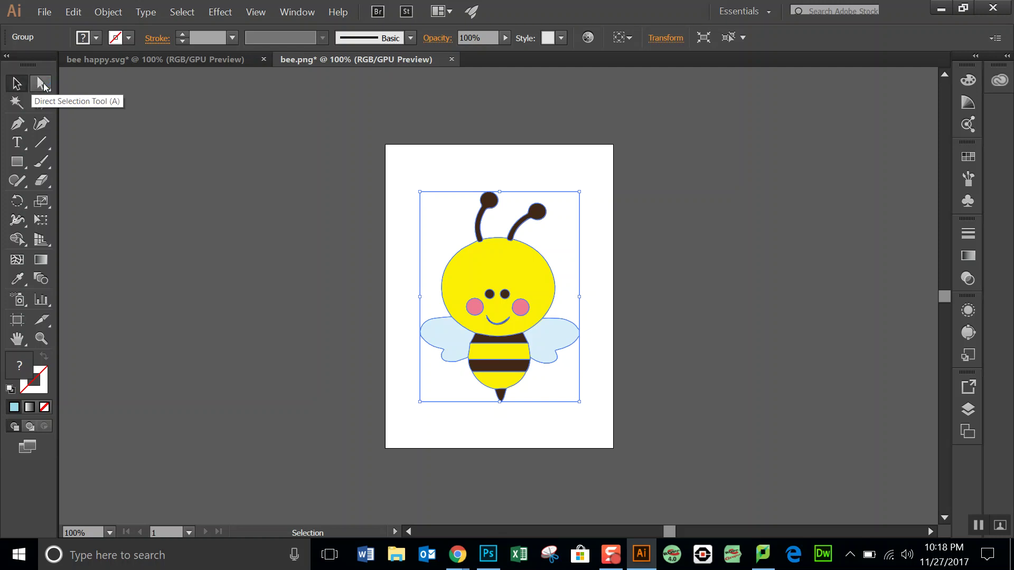
# Delete the white background shapes around the bee with Direct Selection, selecting the remaining ones together by their matching fill color
pyautogui.click(44, 86)
pyautogui.click(335, 251)
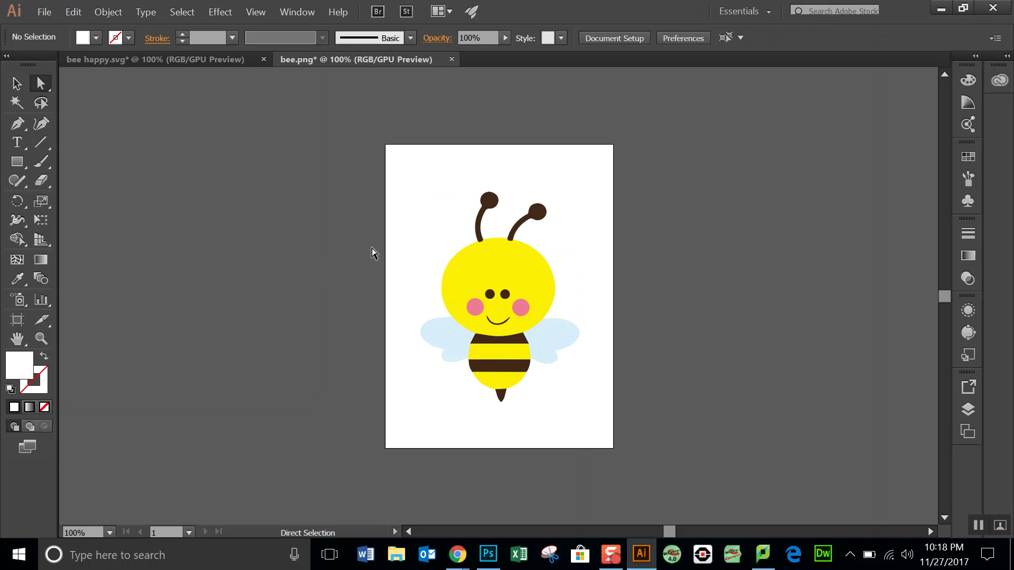
pyautogui.click(452, 233)
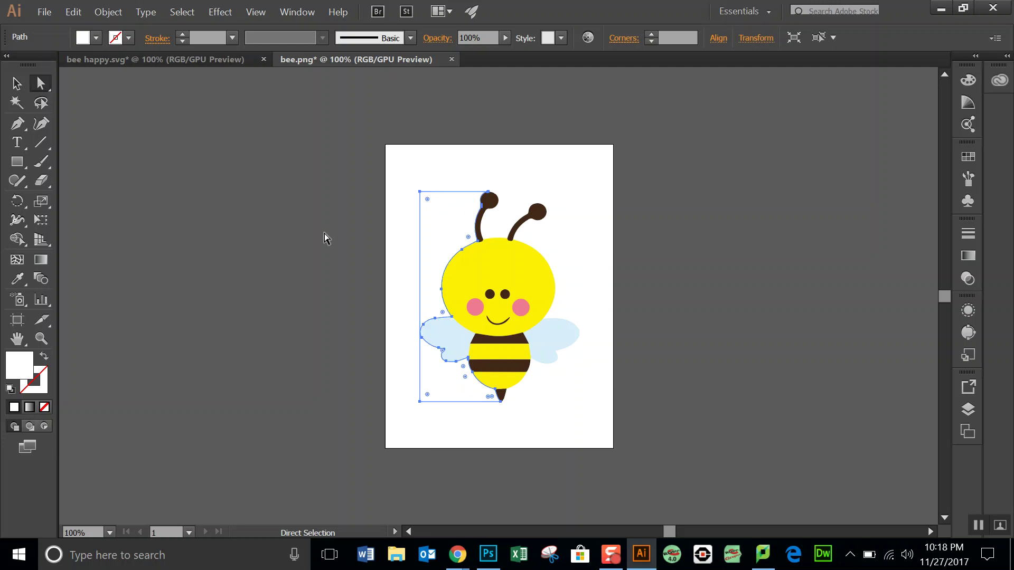
pyautogui.click(446, 228)
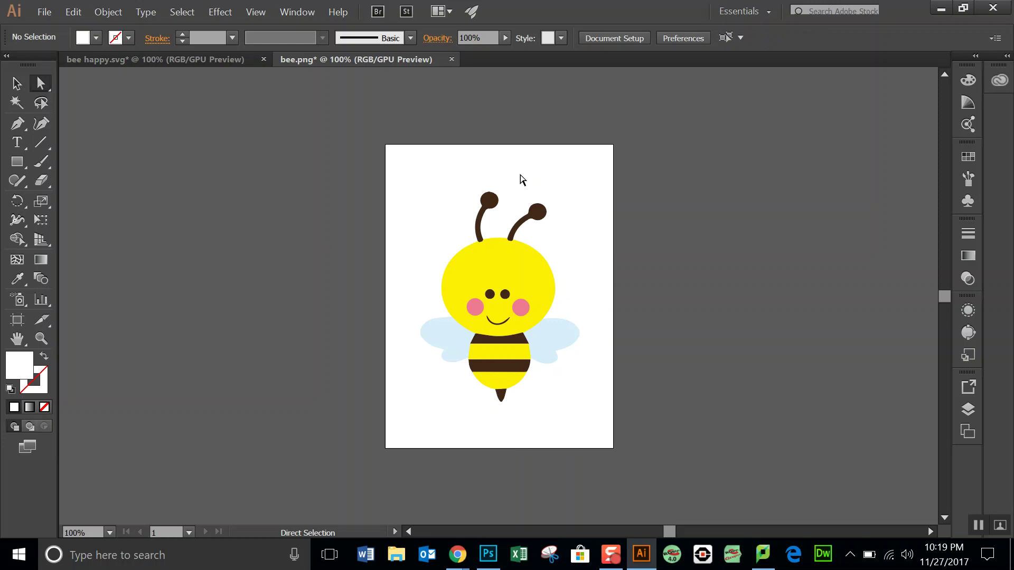
pyautogui.click(510, 218)
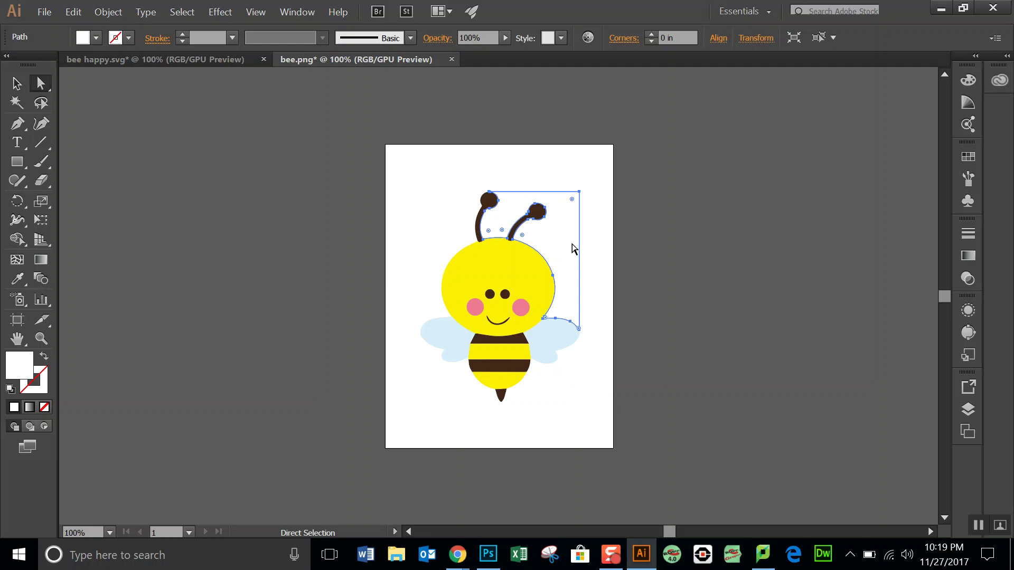
pyautogui.click(182, 7)
pyautogui.moveTo(208, 125)
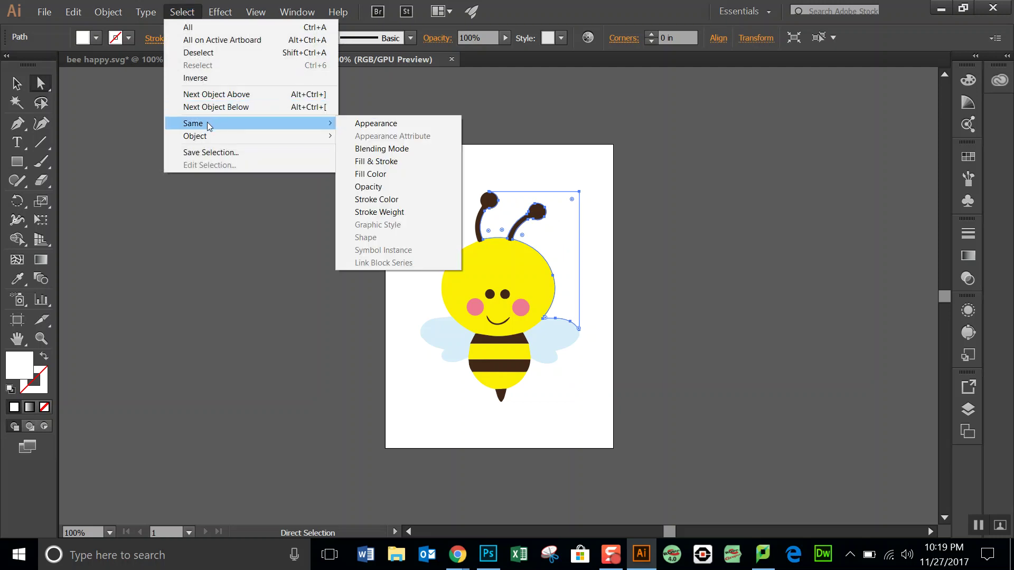
pyautogui.click(395, 174)
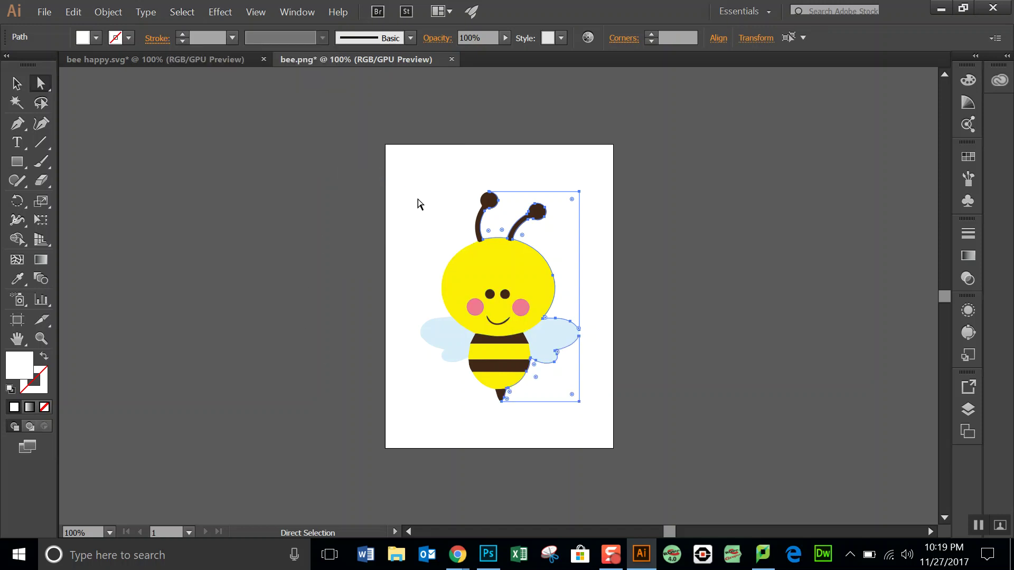
pyautogui.click(378, 265)
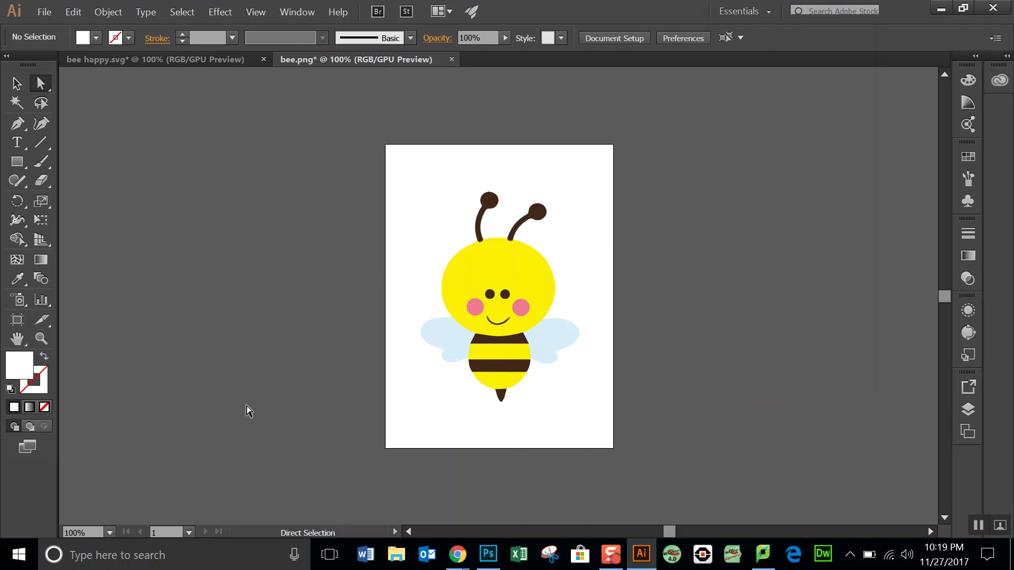
# Zoom in to 200% and expand Layer 1 and its group to list the bee's individual paths
pyautogui.click(109, 532)
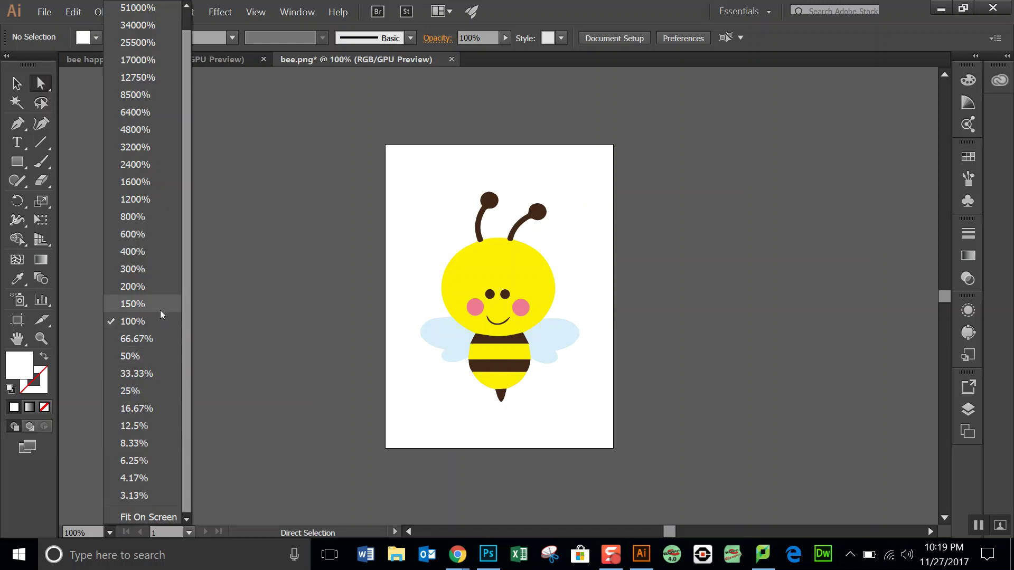
pyautogui.click(176, 307)
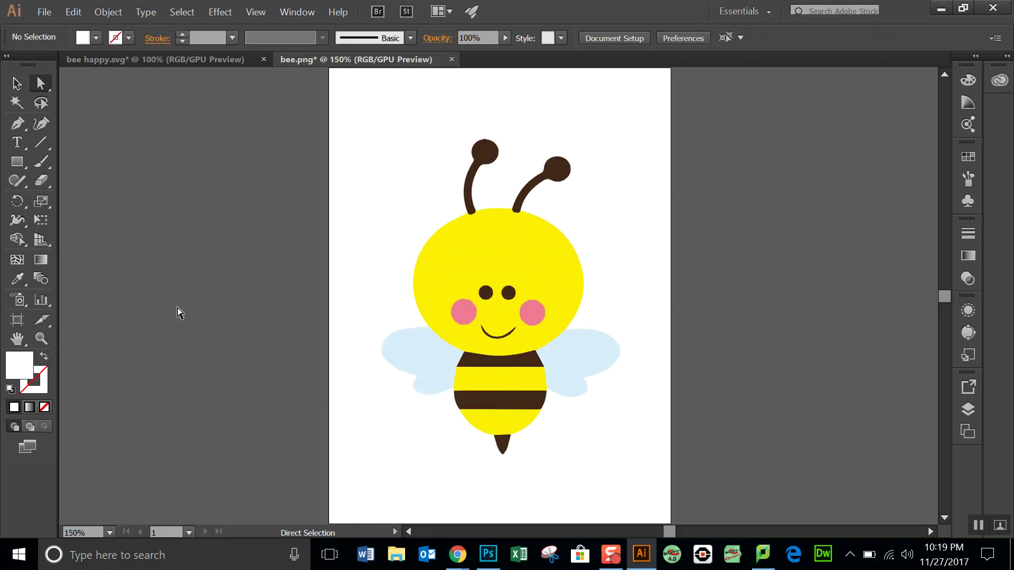
pyautogui.click(109, 532)
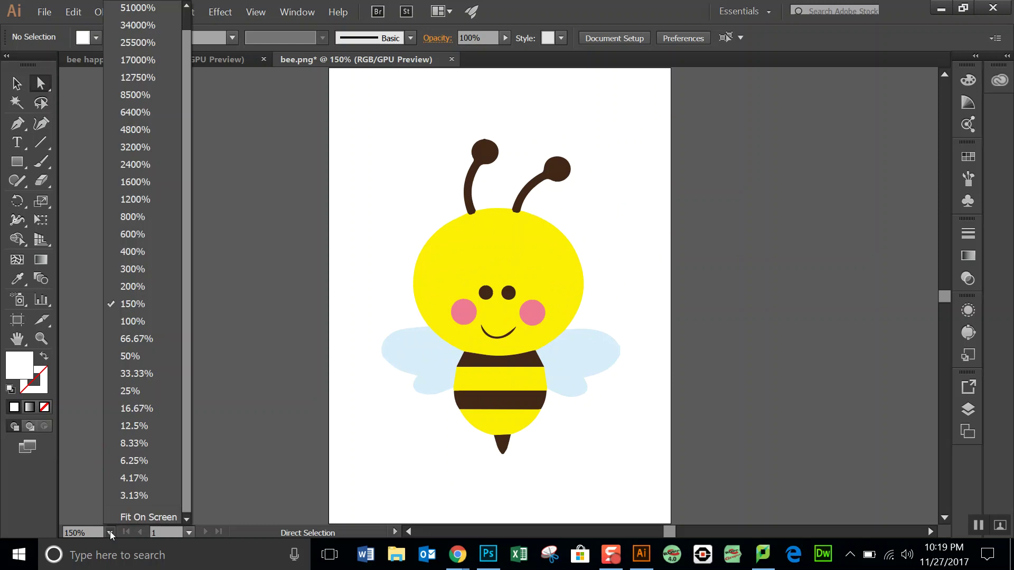
pyautogui.click(151, 290)
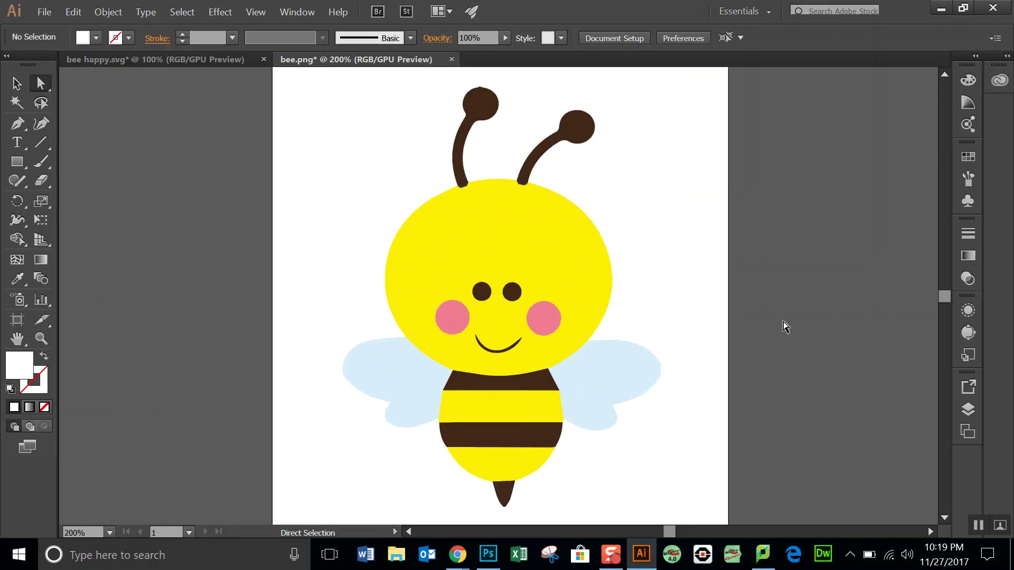
pyautogui.click(964, 410)
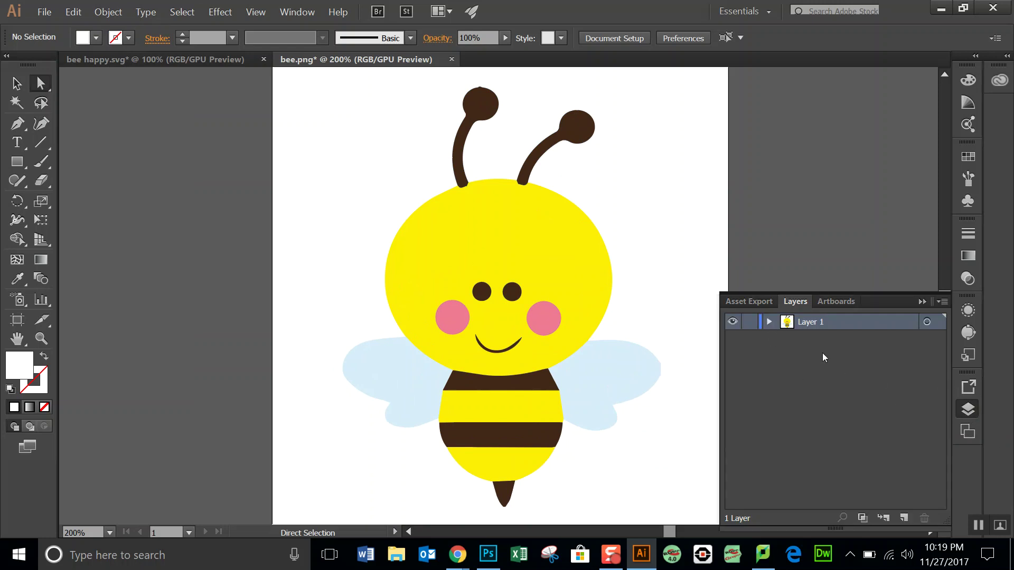
pyautogui.click(769, 323)
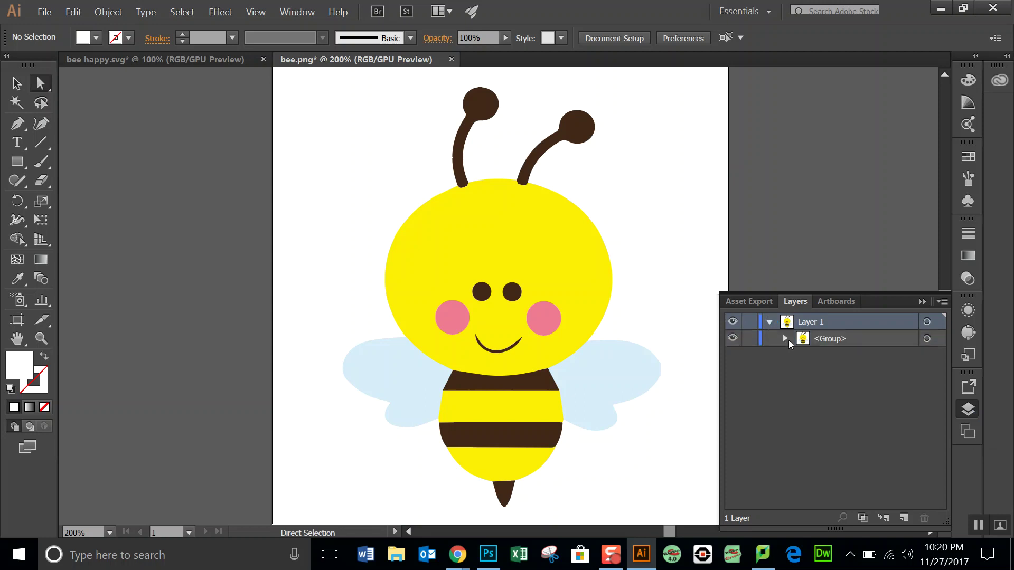
pyautogui.click(786, 338)
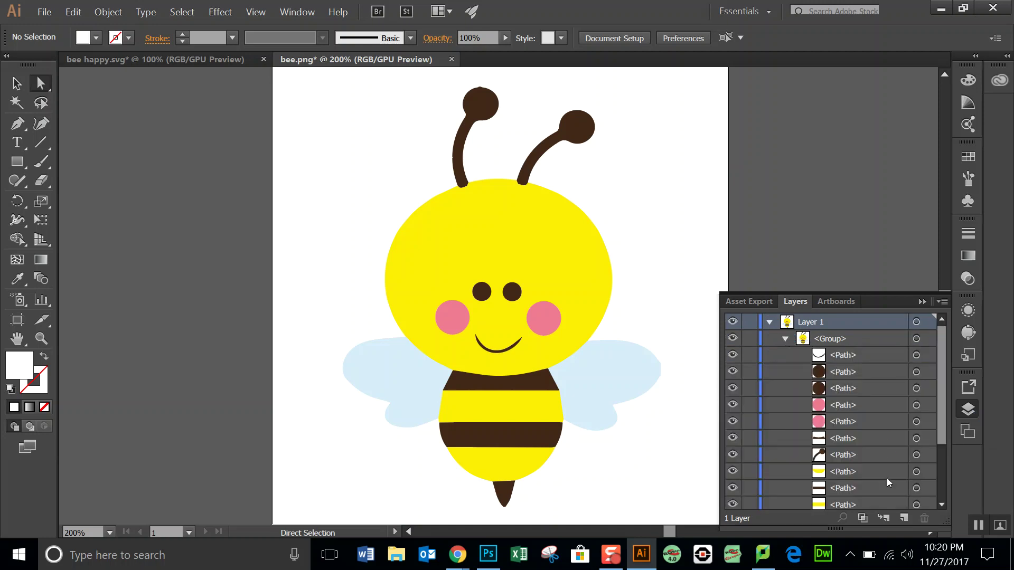
# Target the smile, eye and cheek paths one by one in the layer list to identify each shape on the bee
pyautogui.click(916, 355)
pyautogui.click(917, 372)
pyautogui.click(917, 388)
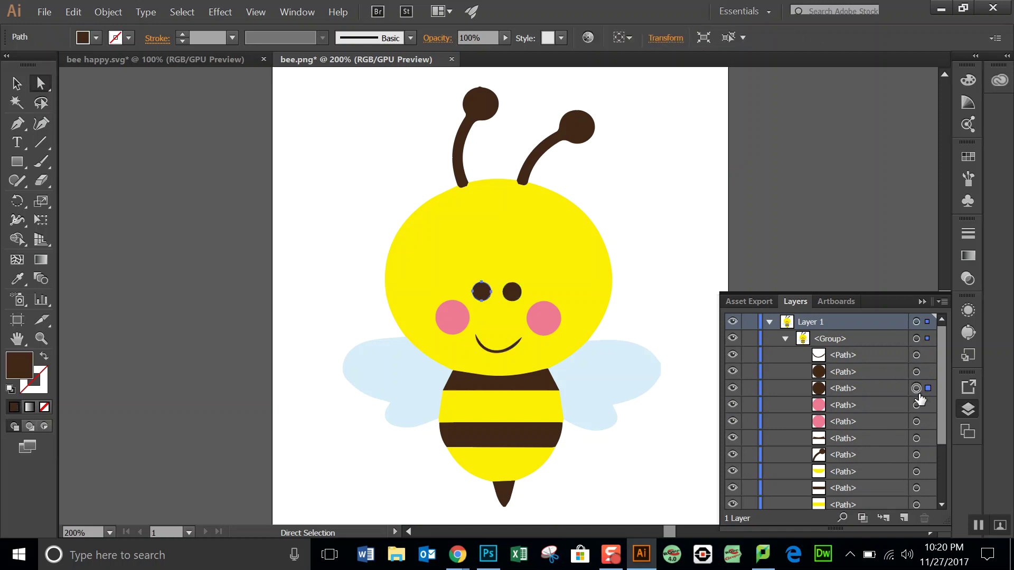
pyautogui.click(916, 405)
pyautogui.click(916, 423)
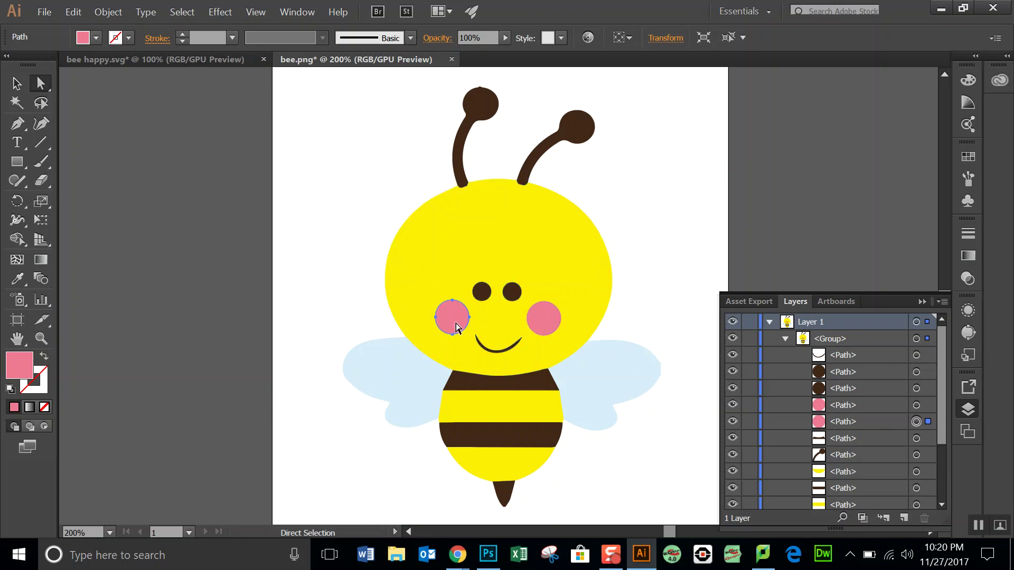
# Move the bee's left pink cheek off the face to check what lies beneath it, and undo the move
pyautogui.moveTo(456, 326); pyautogui.dragTo(291, 296)
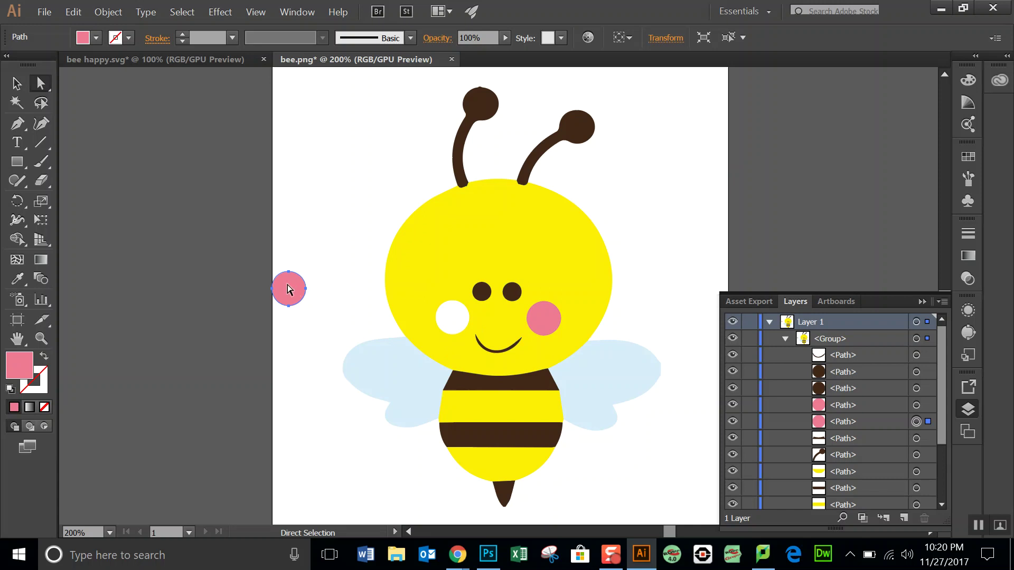
pyautogui.press('ctrl')
pyautogui.hotkey('ctrl', 'z')
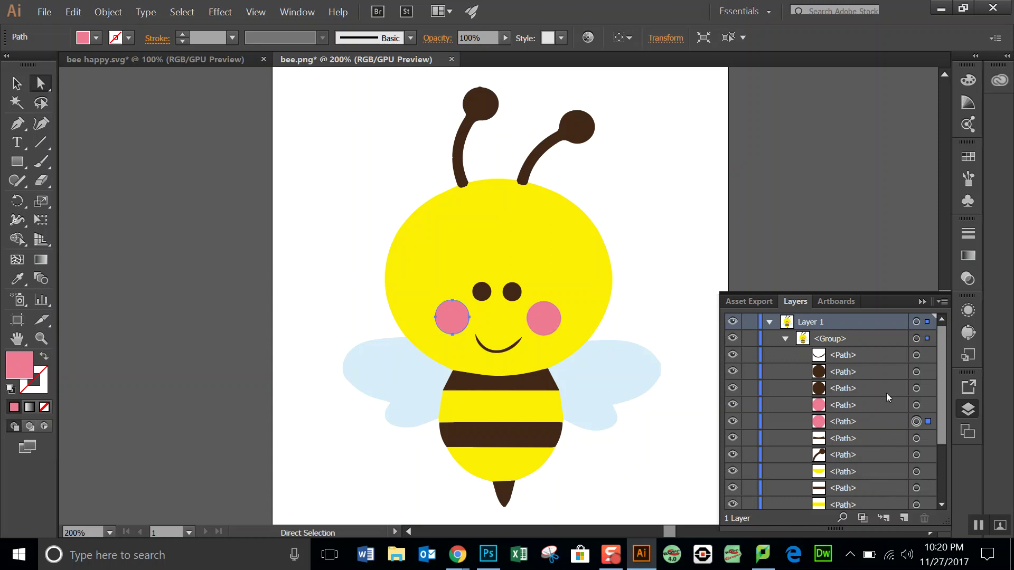
pyautogui.moveTo(943, 383); pyautogui.dragTo(946, 441)
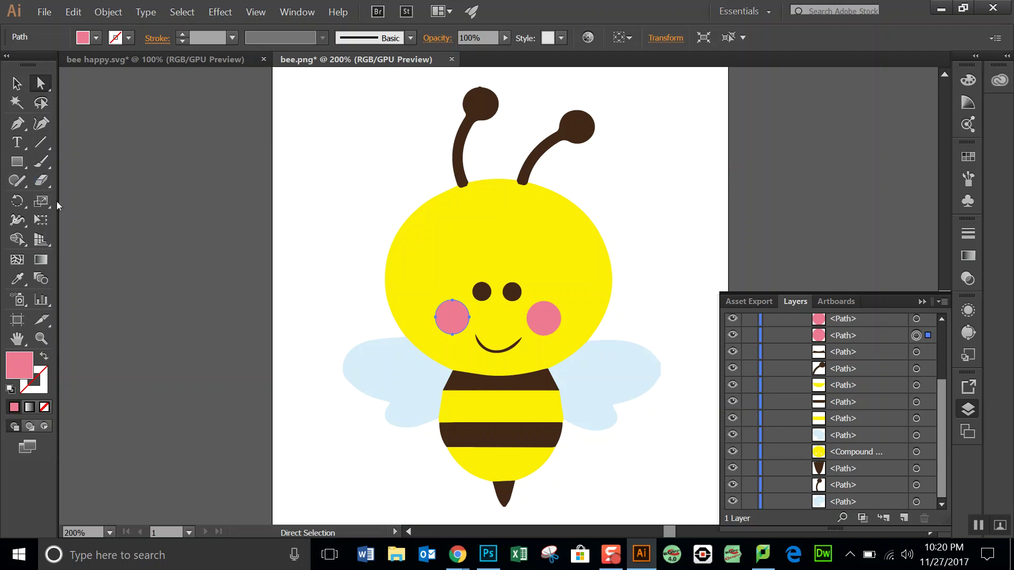
# Draw a circle about 1.68 in wide beside the artboard with the Shaper tool and set its stroke to None
pyautogui.click(18, 181)
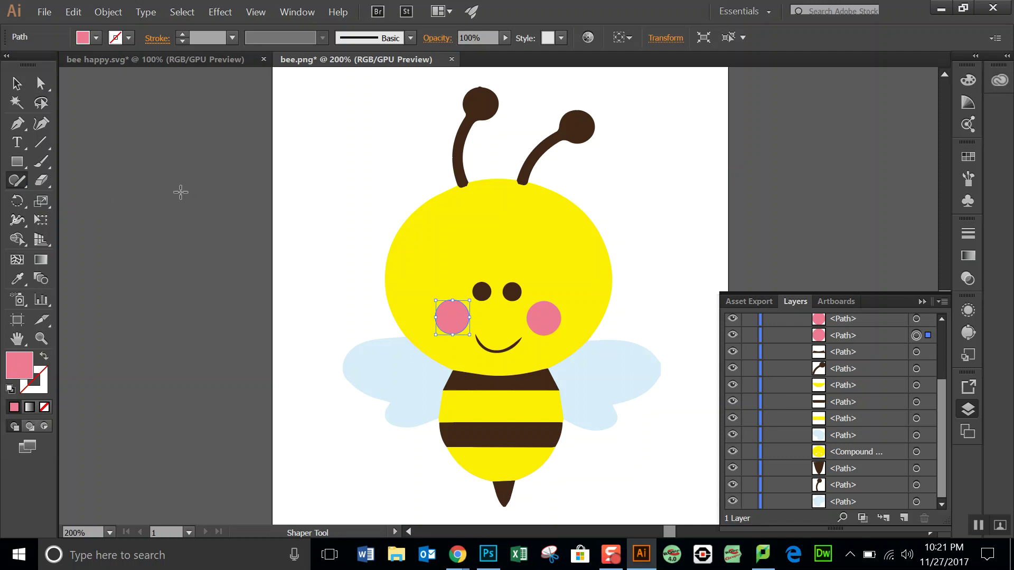
pyautogui.moveTo(178, 193)
pyautogui.mouseDown()
pyautogui.moveTo(117, 260)
pyautogui.moveTo(242, 279)
pyautogui.moveTo(190, 198)
pyautogui.moveTo(148, 213)
pyautogui.mouseUp()
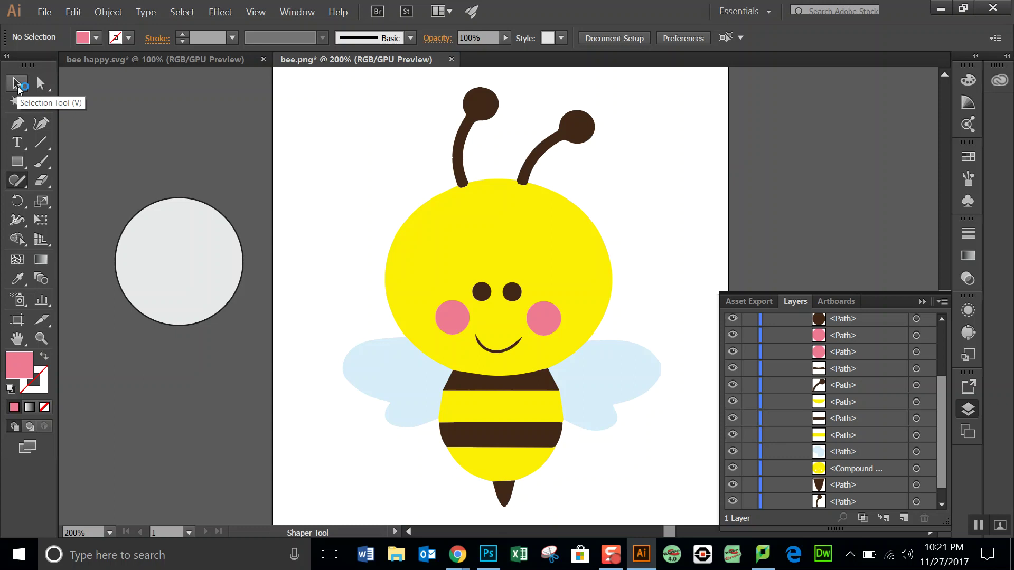
pyautogui.click(17, 87)
pyautogui.click(164, 257)
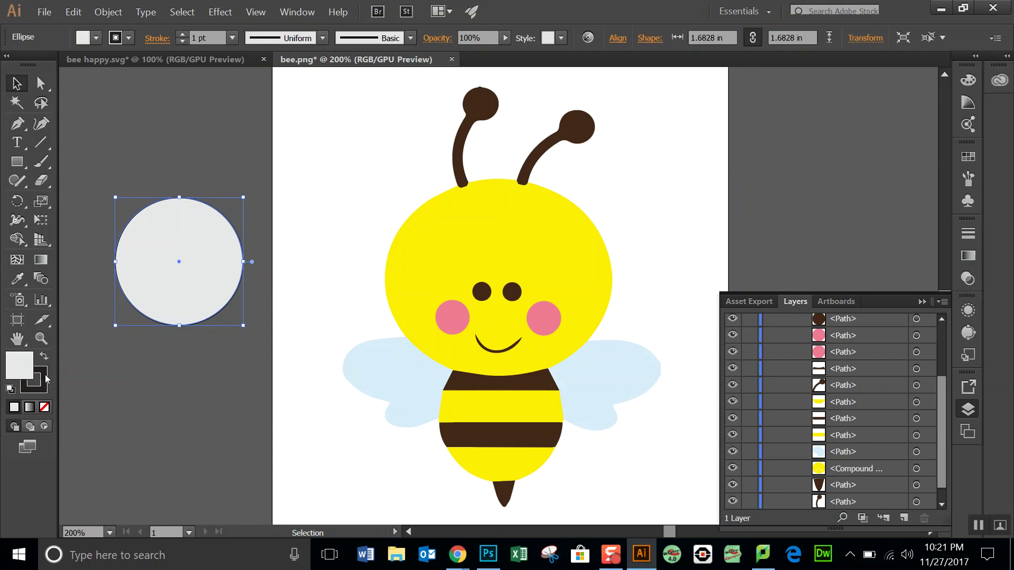
pyautogui.click(41, 389)
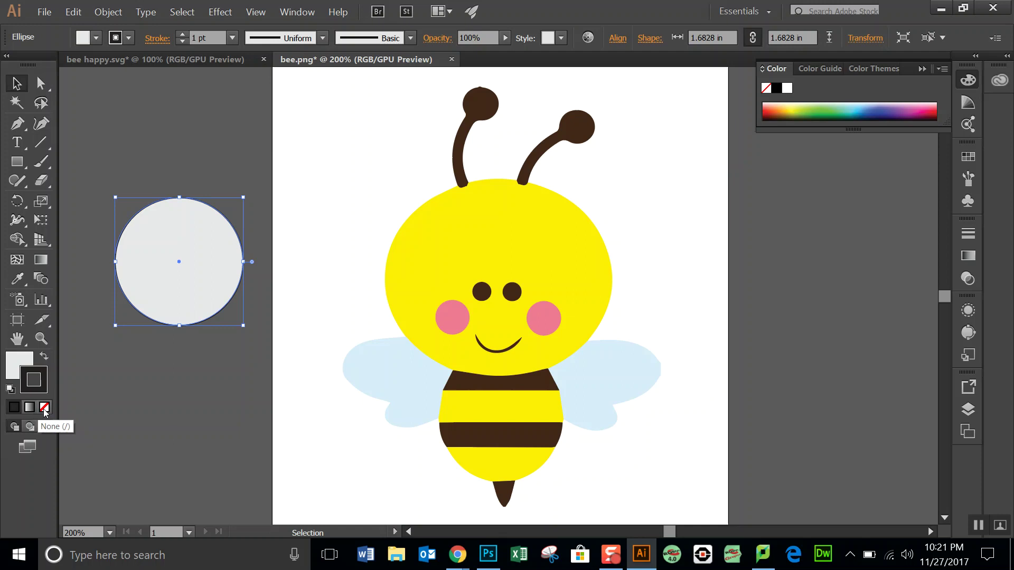
pyautogui.click(44, 410)
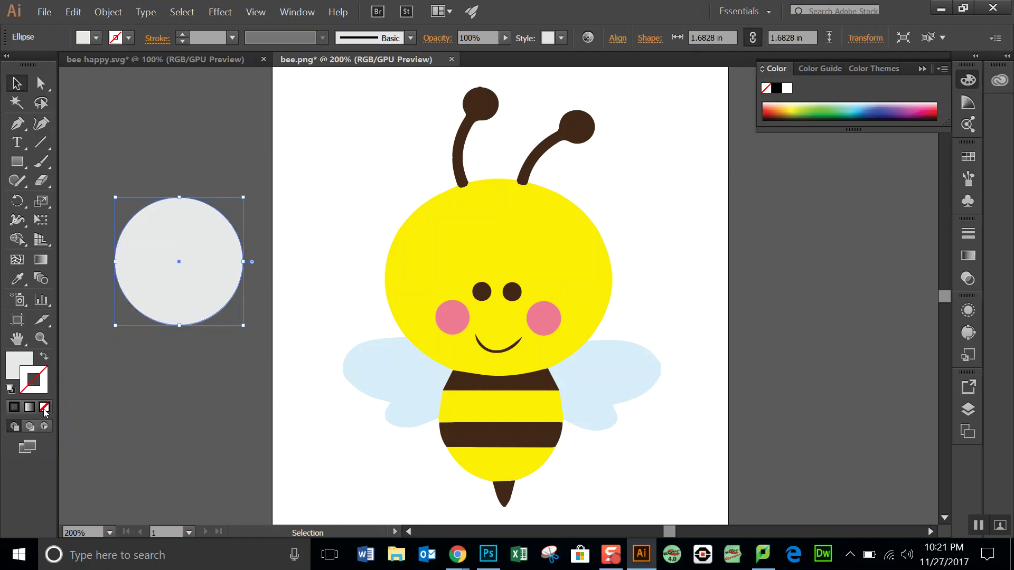
# Give the new circle a black stroke and set the stroke back to None
pyautogui.click(16, 370)
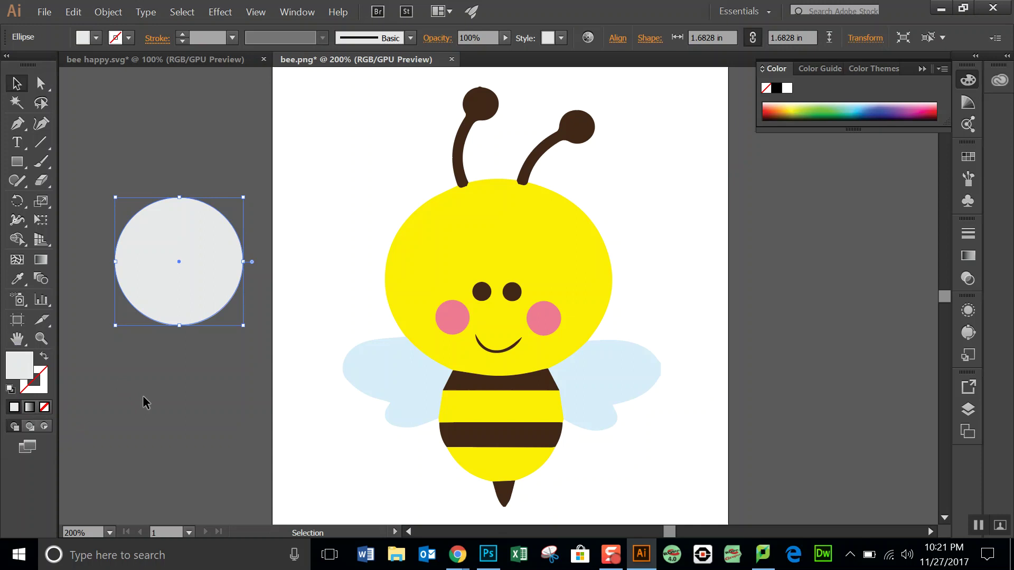
pyautogui.click(41, 387)
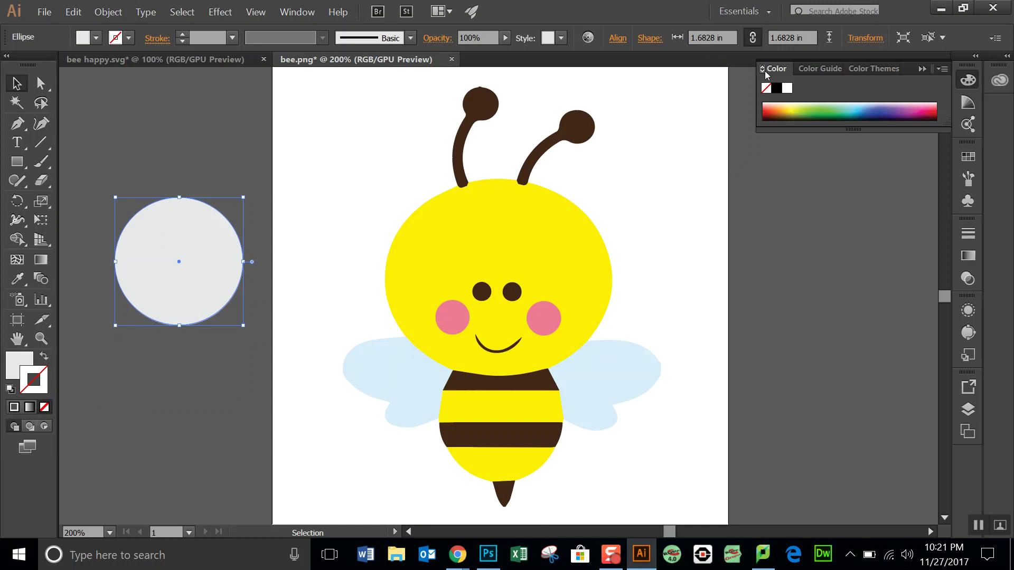
pyautogui.click(780, 90)
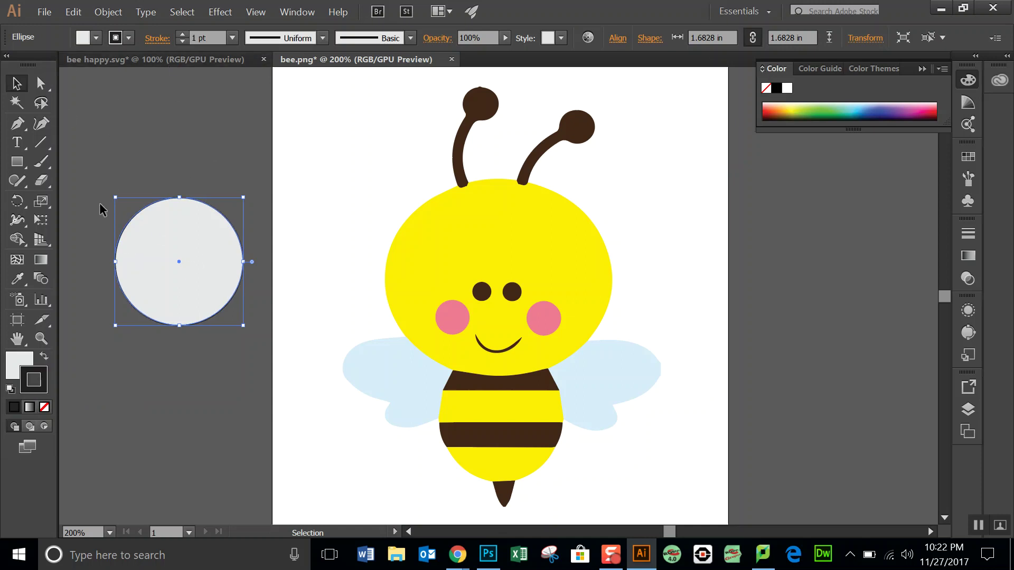
pyautogui.click(18, 364)
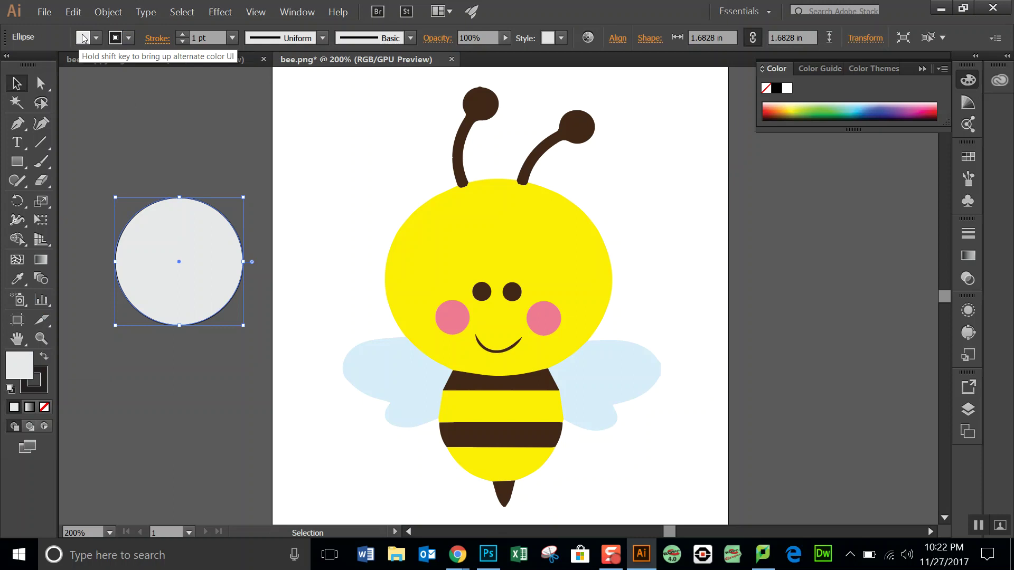
pyautogui.click(129, 38)
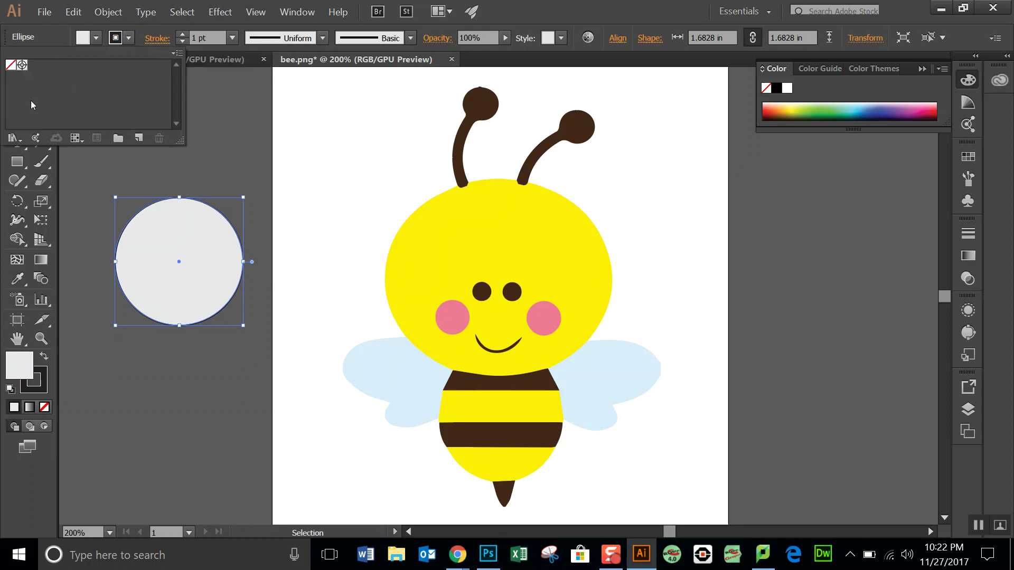
pyautogui.click(11, 67)
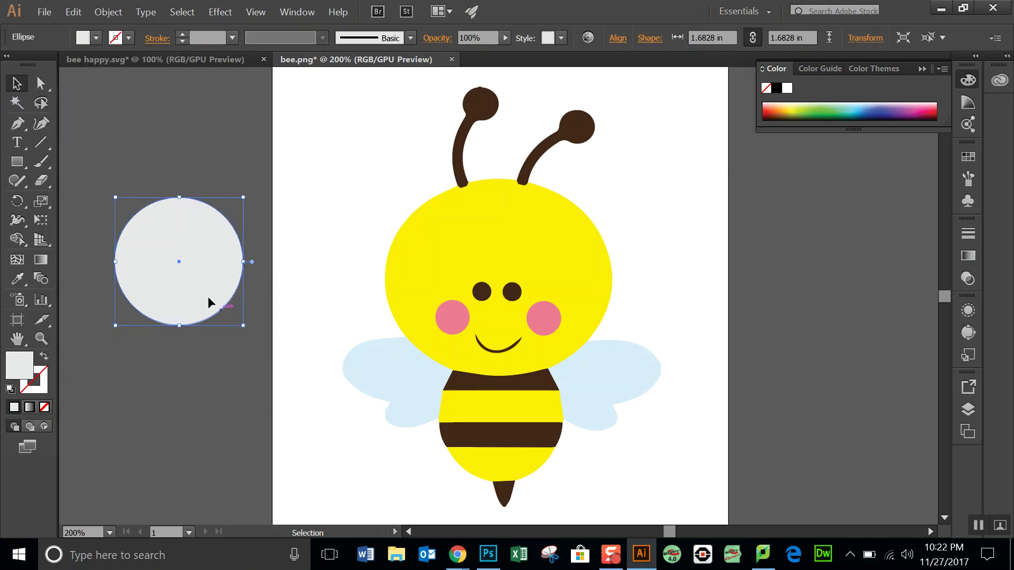
# Move the circle onto the bee's head and stretch it into an ellipse about 2.99 by 2.67 in covering the head
pyautogui.moveTo(182, 264); pyautogui.dragTo(496, 246)
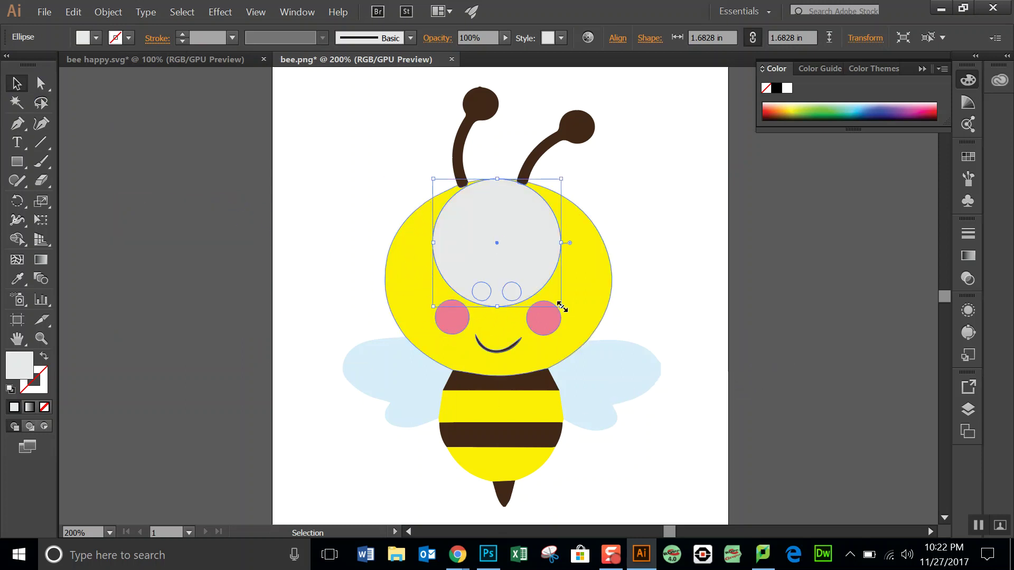
pyautogui.moveTo(566, 315); pyautogui.dragTo(643, 363)
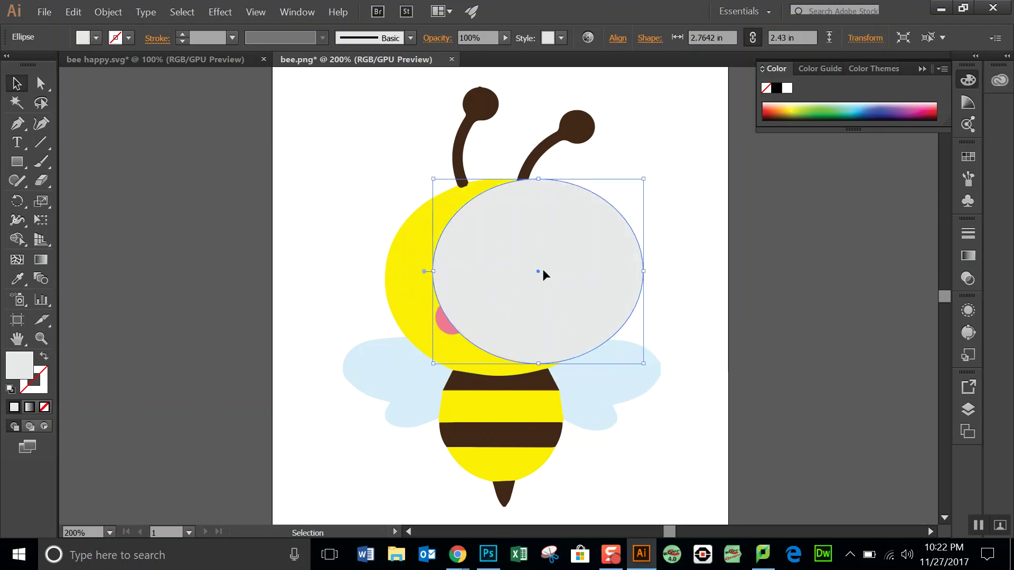
pyautogui.moveTo(537, 275); pyautogui.dragTo(489, 280)
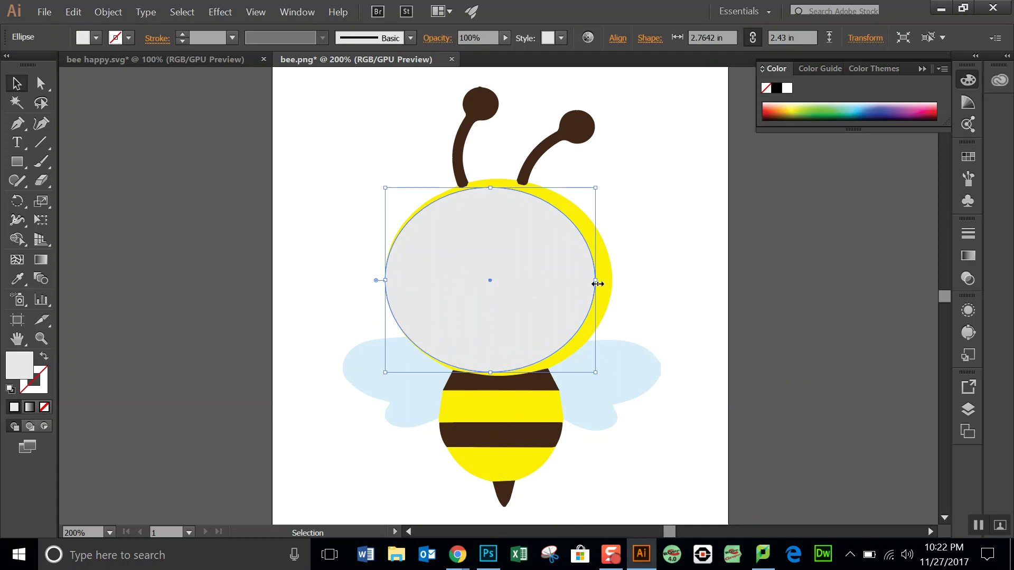
pyautogui.moveTo(597, 280); pyautogui.dragTo(613, 280)
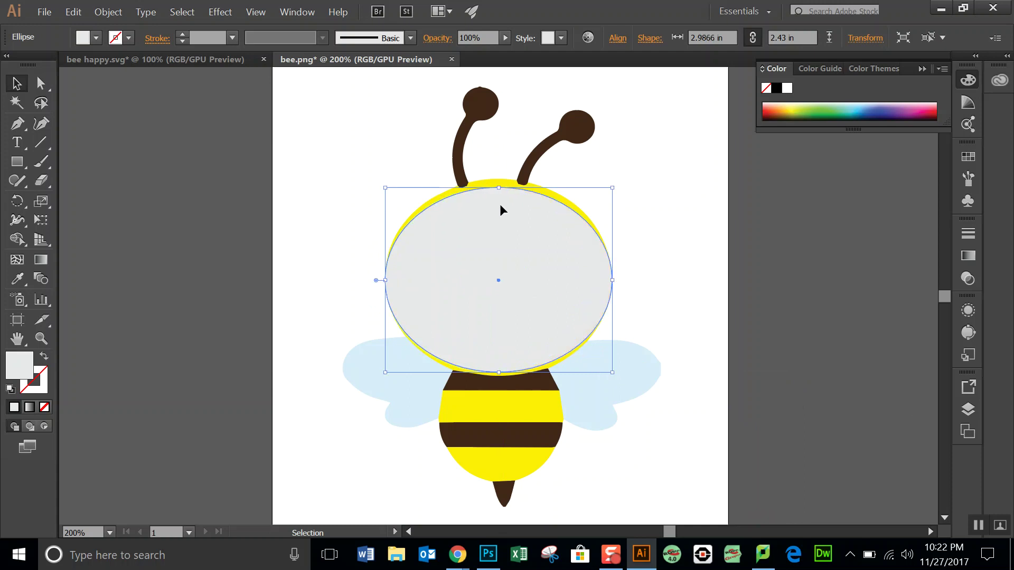
pyautogui.moveTo(499, 191); pyautogui.dragTo(499, 177)
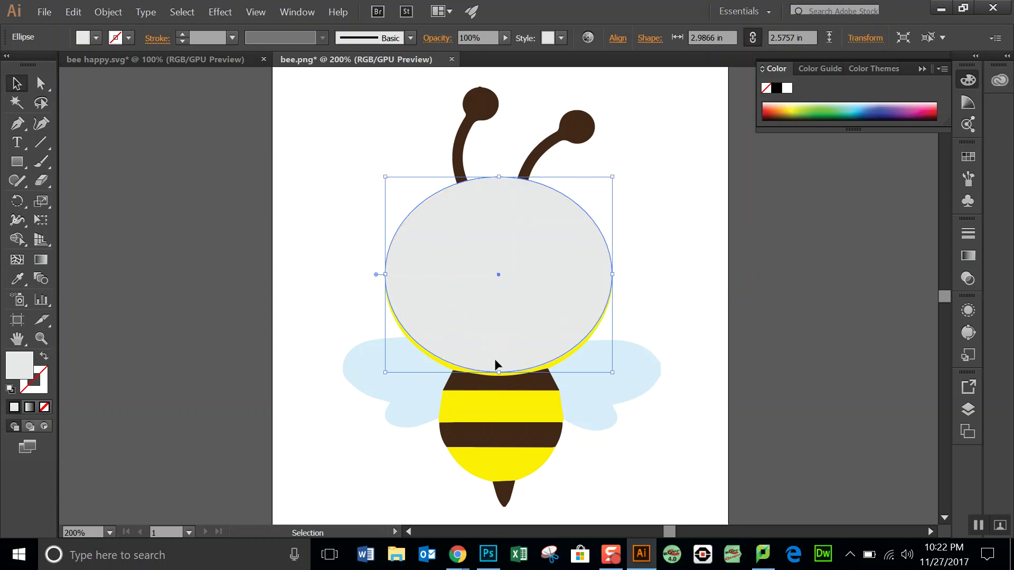
pyautogui.moveTo(502, 372); pyautogui.dragTo(502, 385)
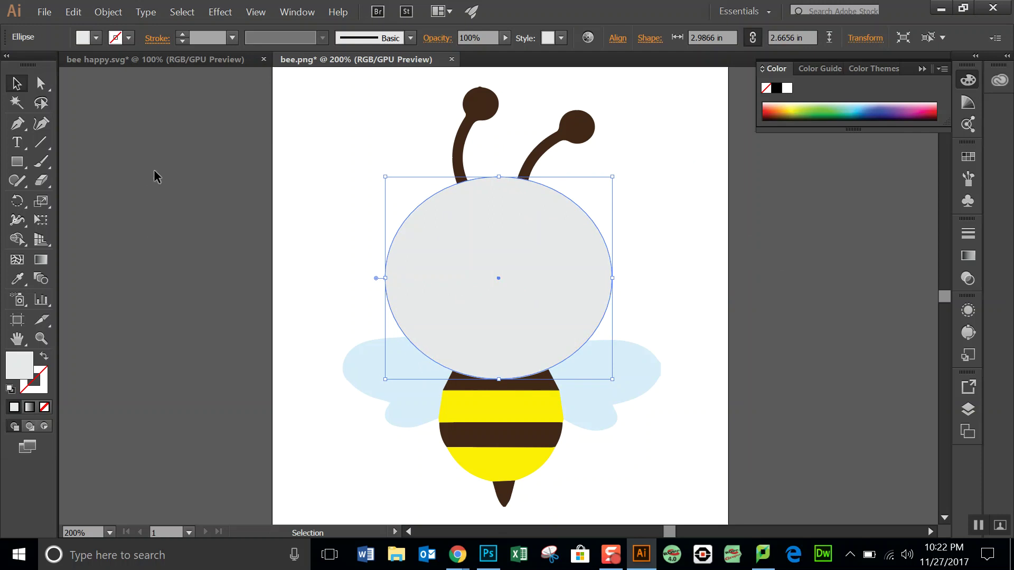
# Draw a second circle about 1.82 in wide beside the bee with the Shaper tool and set its stroke to None
pyautogui.click(12, 181)
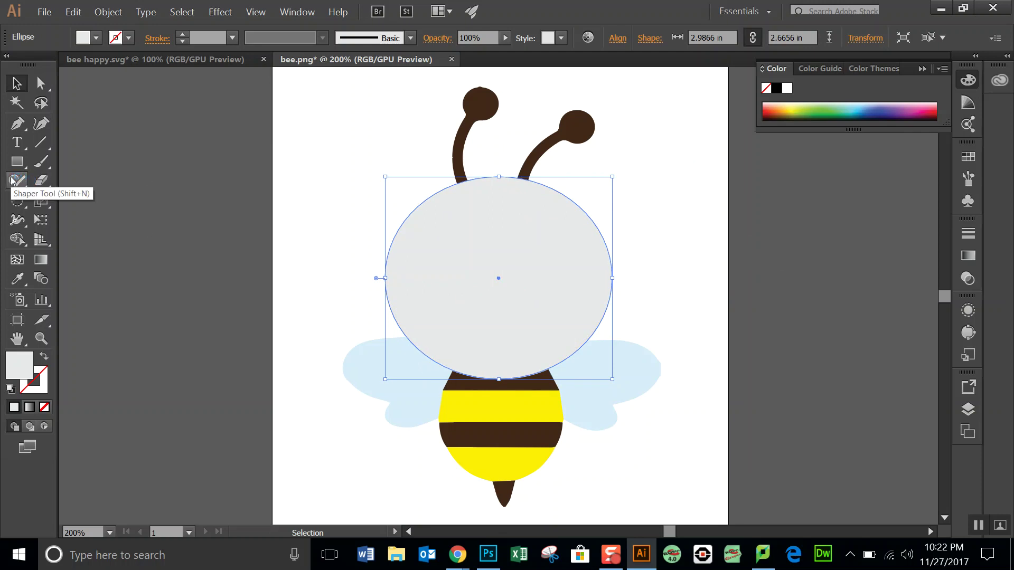
pyautogui.click(11, 182)
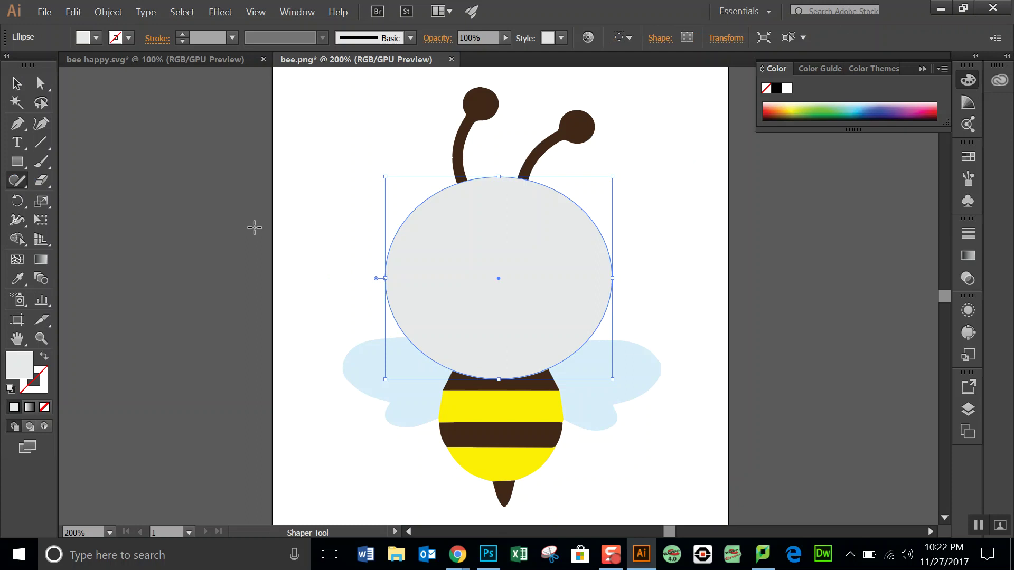
pyautogui.moveTo(225, 174)
pyautogui.mouseDown()
pyautogui.moveTo(263, 190)
pyautogui.moveTo(235, 177)
pyautogui.mouseUp()
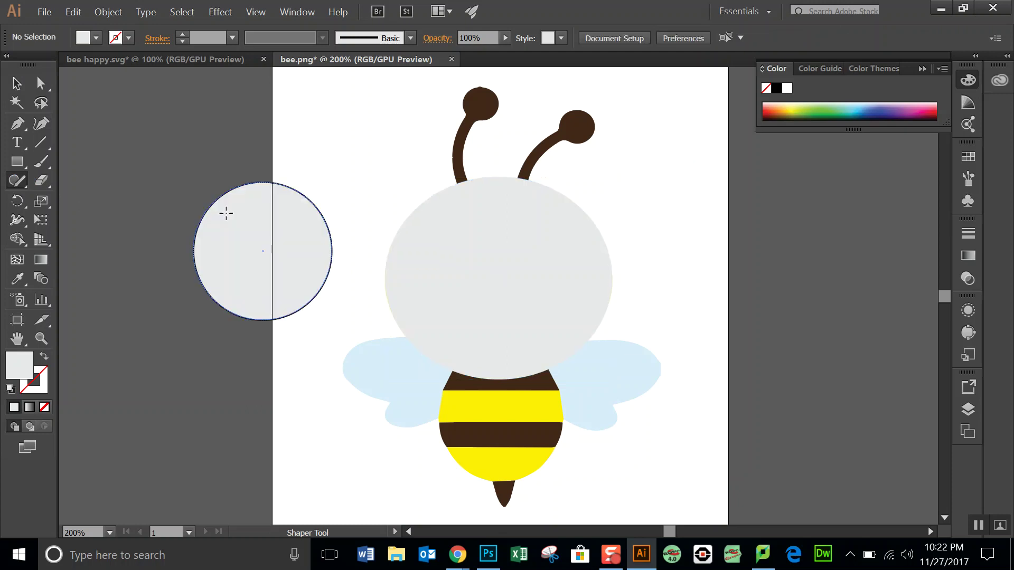
pyautogui.press('v')
pyautogui.click(250, 250)
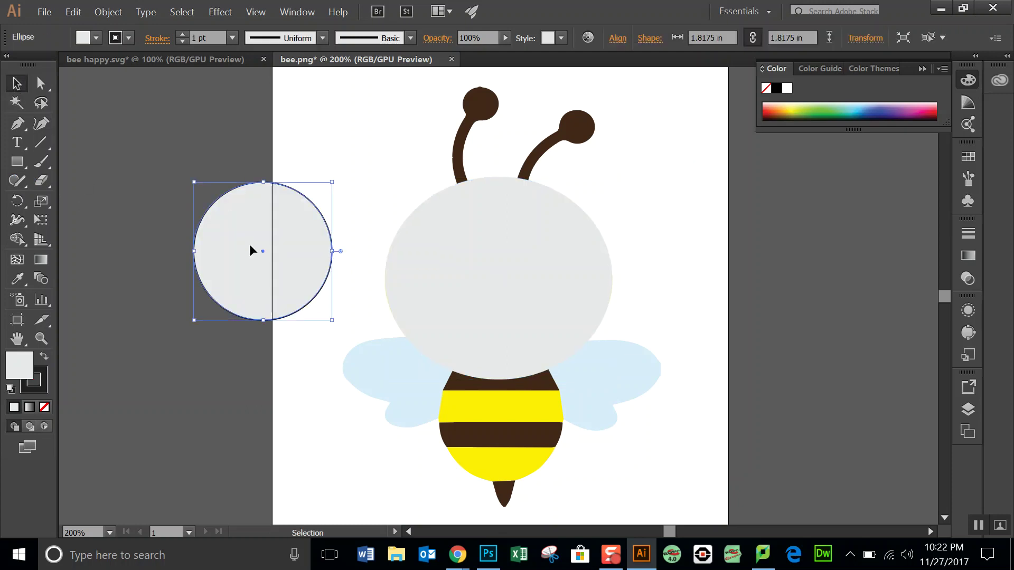
pyautogui.click(116, 39)
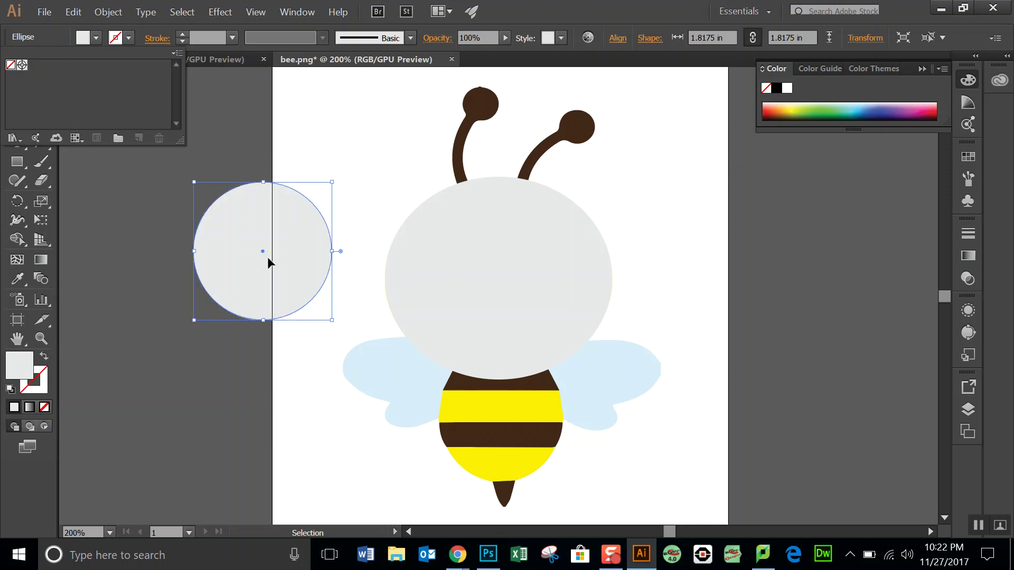
# Move the second circle onto the striped body and reshape it into an ellipse about 1.63 by 1.77 in matching the body's outline
pyautogui.moveTo(279, 262); pyautogui.dragTo(499, 390)
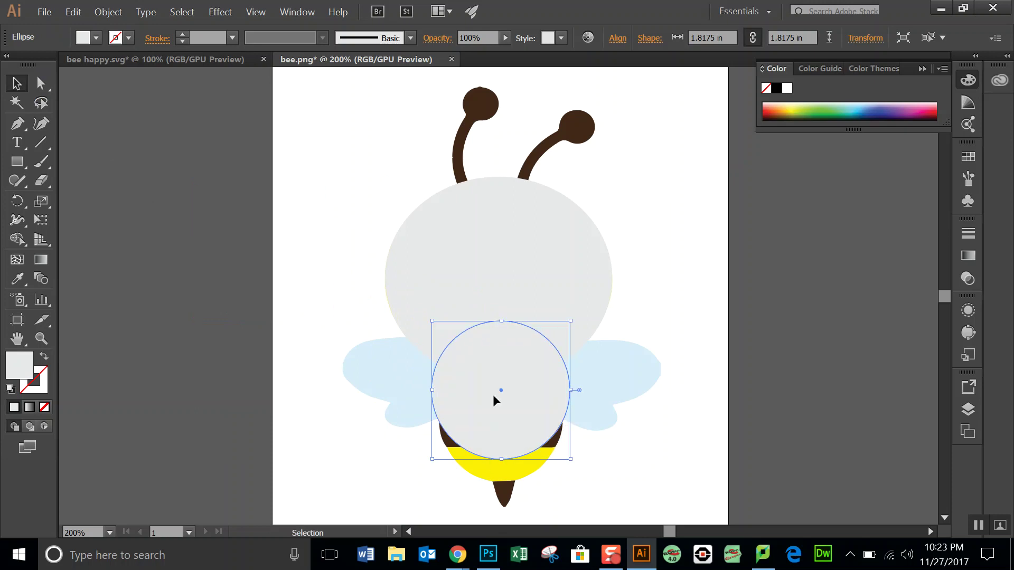
pyautogui.moveTo(502, 463); pyautogui.dragTo(505, 485)
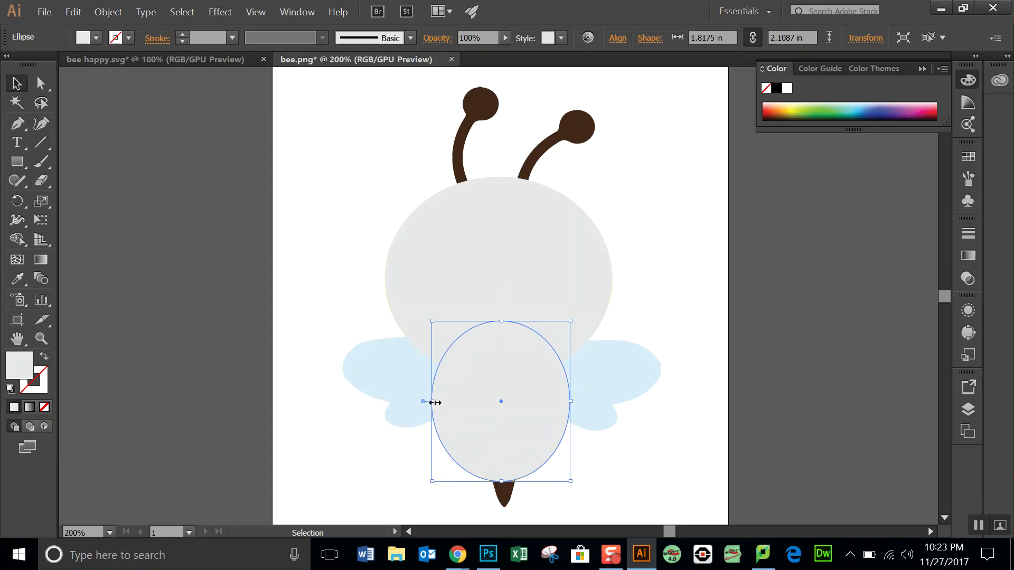
pyautogui.moveTo(435, 402); pyautogui.dragTo(441, 403)
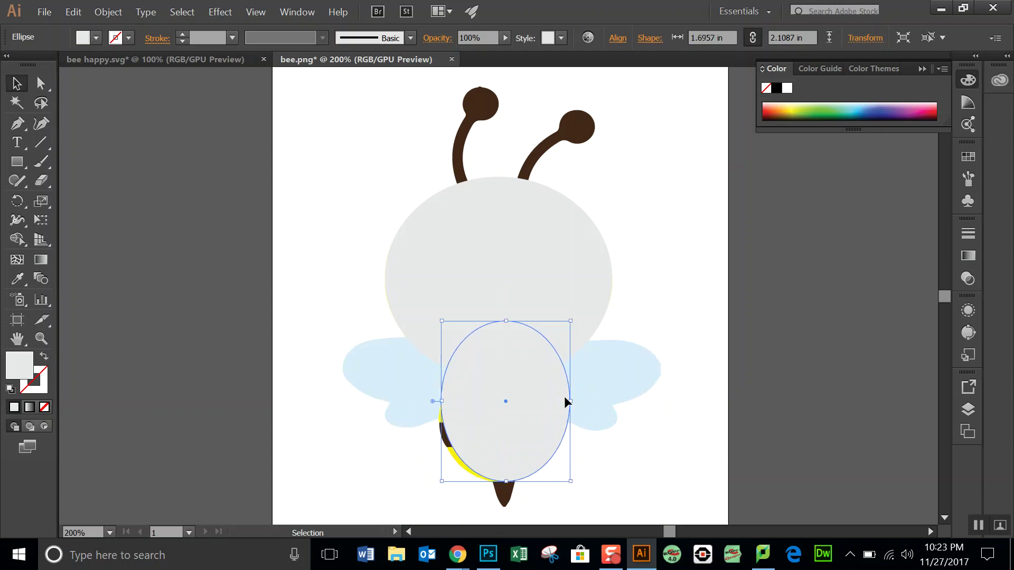
pyautogui.moveTo(571, 402); pyautogui.dragTo(555, 402)
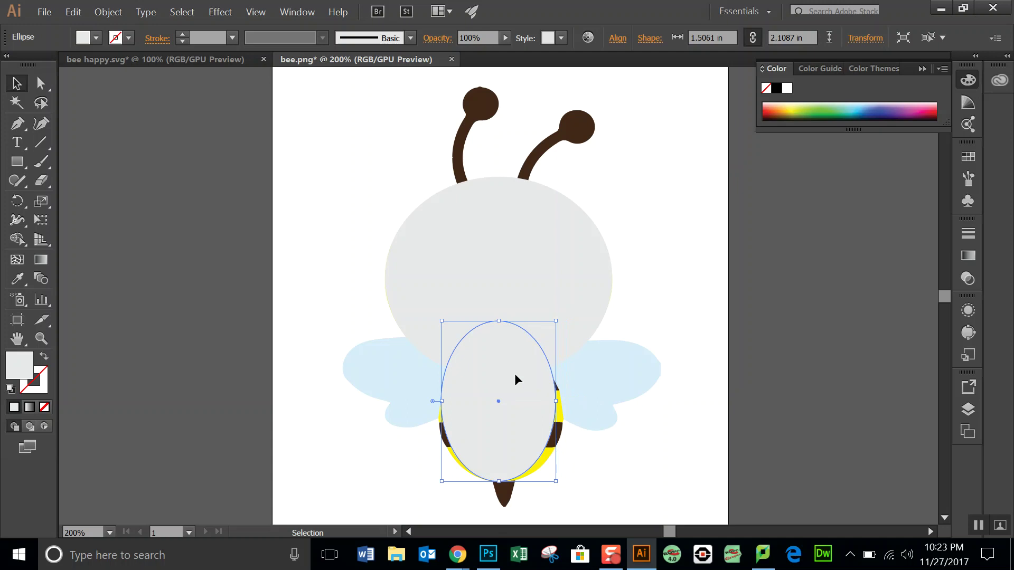
pyautogui.moveTo(499, 321); pyautogui.dragTo(498, 347)
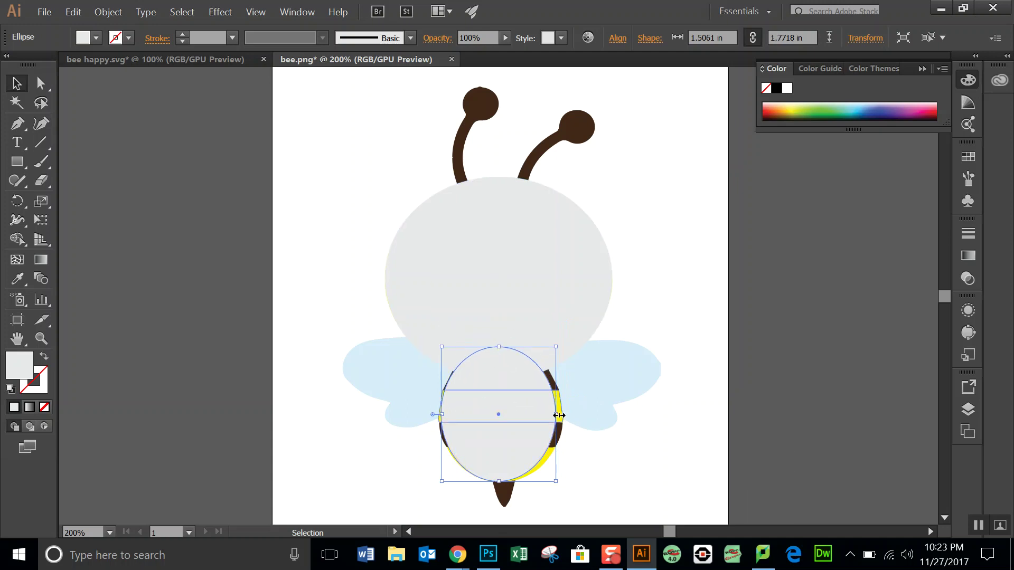
pyautogui.moveTo(557, 416); pyautogui.dragTo(563, 414)
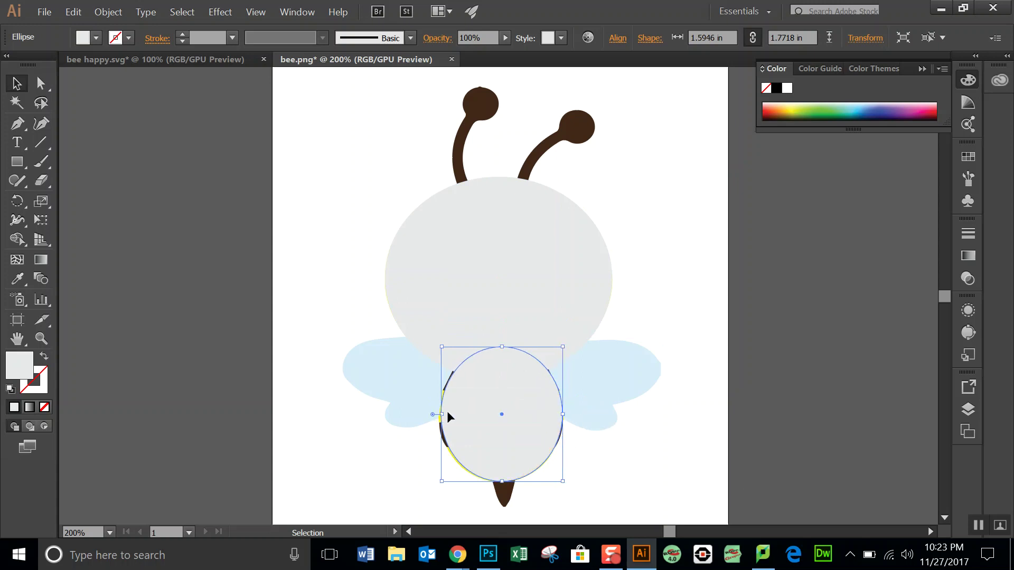
pyautogui.moveTo(441, 414); pyautogui.dragTo(439, 414)
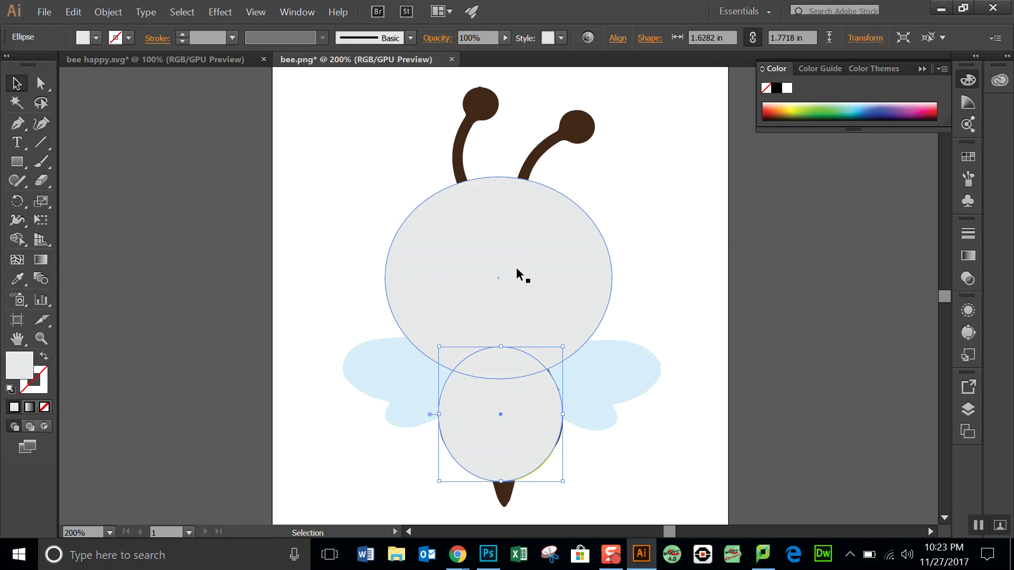
# Unite the head and body ellipses into a single shape using the Pathfinder Unite mode
pyautogui.press('shift')
pyautogui.keyDown('shift'); pyautogui.click(517, 273); pyautogui.keyUp('shift')
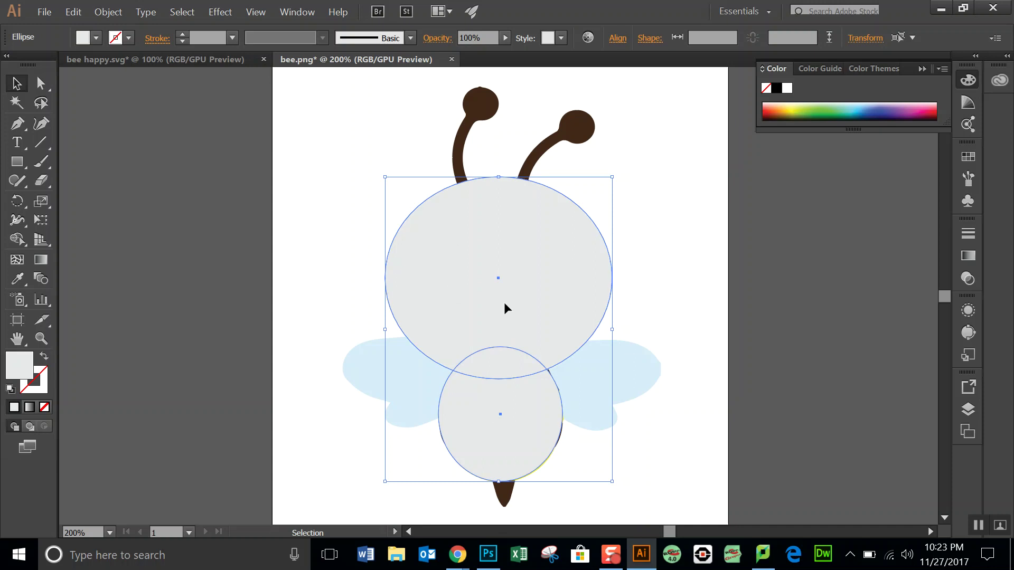
pyautogui.click(289, 10)
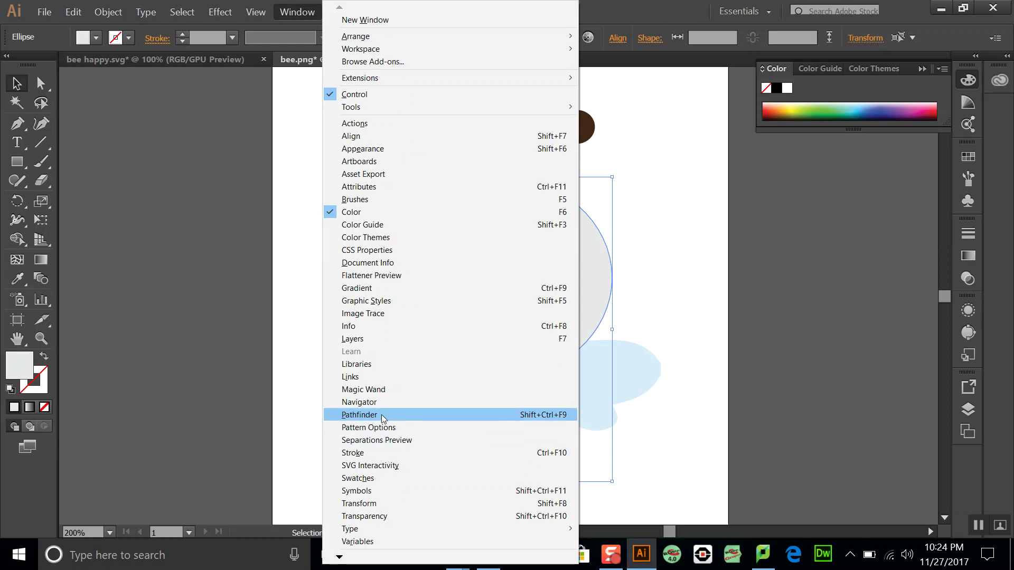
pyautogui.click(401, 416)
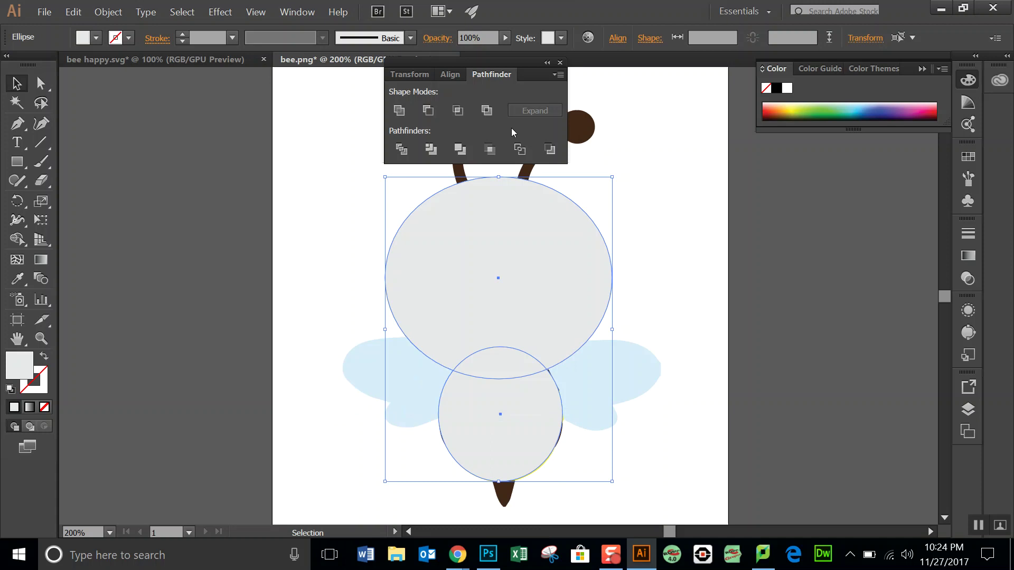
pyautogui.moveTo(522, 67); pyautogui.dragTo(975, 273)
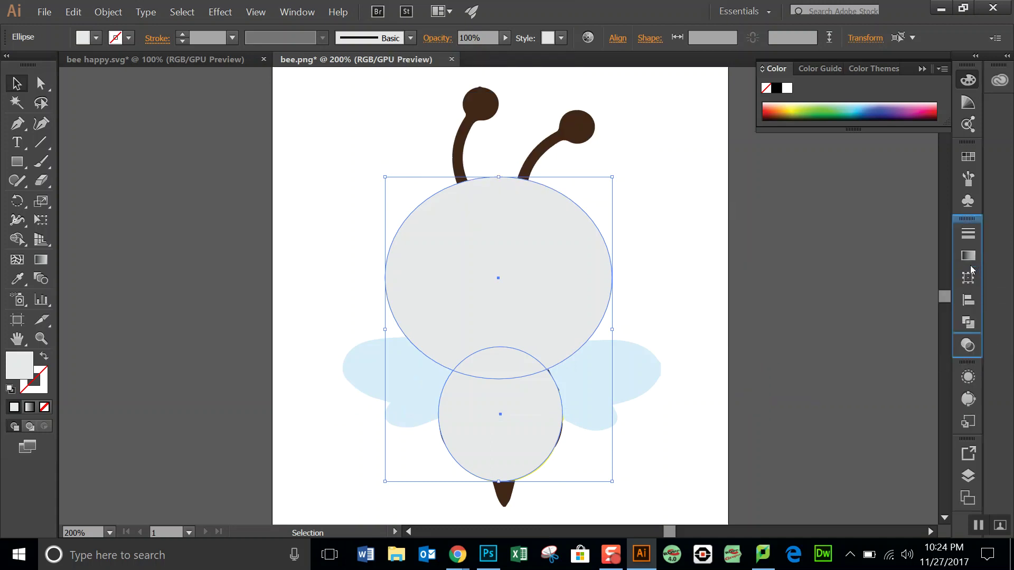
pyautogui.click(969, 322)
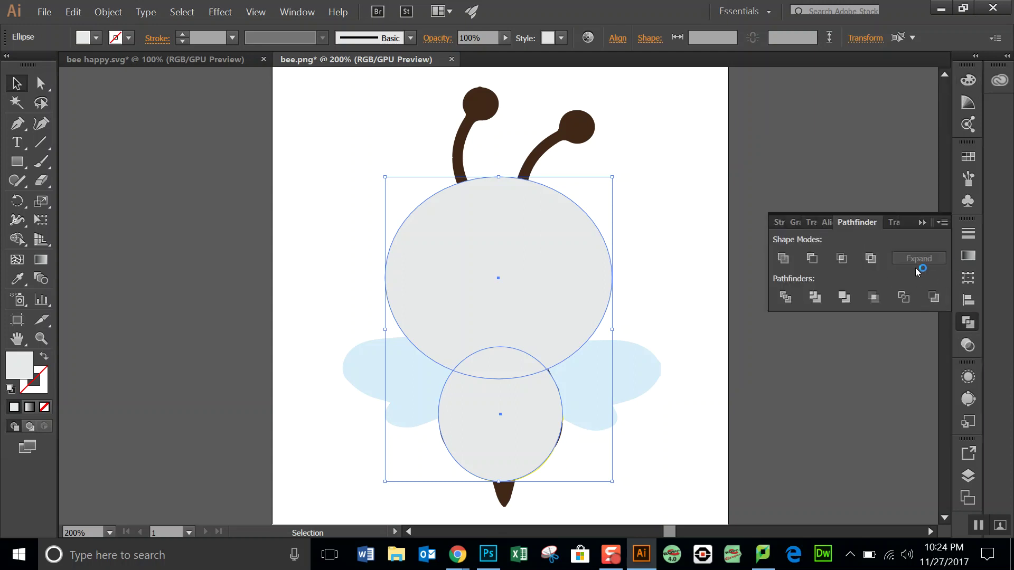
pyautogui.click(784, 259)
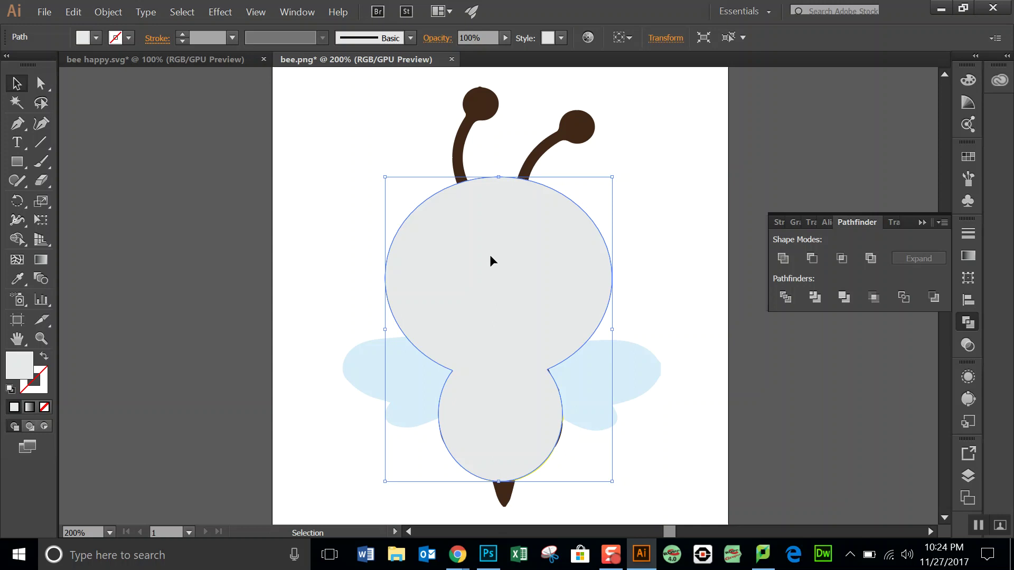
# Move the united shape off to the side of the bee and fill it with yellow sampled from the bee's head
pyautogui.moveTo(490, 261); pyautogui.dragTo(208, 254)
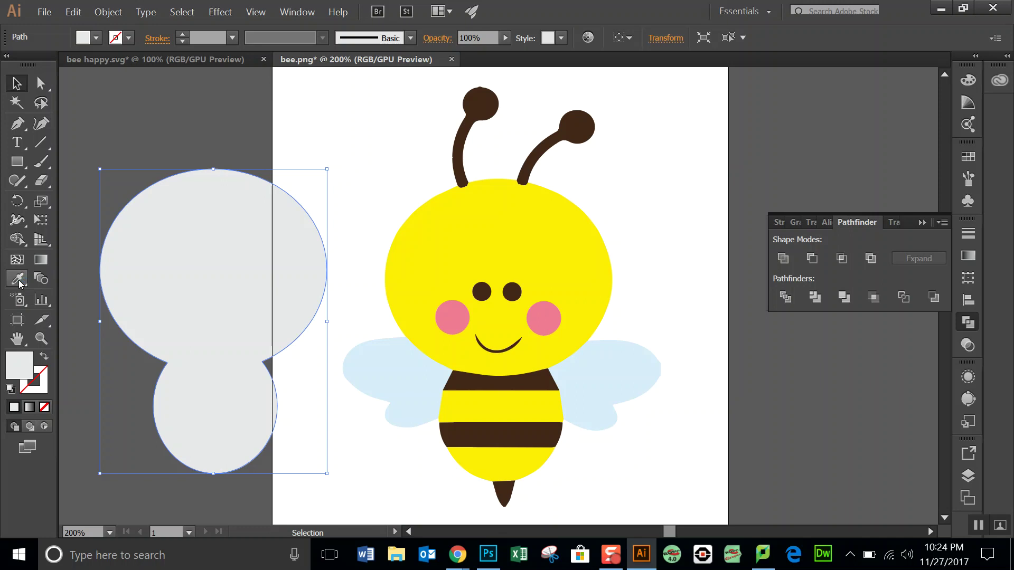
pyautogui.click(19, 284)
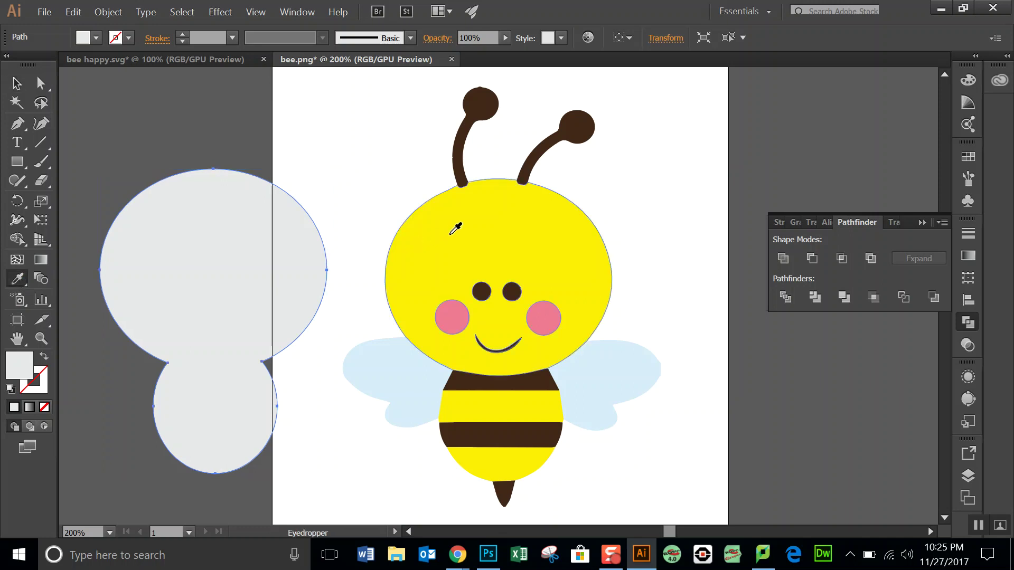
pyautogui.click(483, 228)
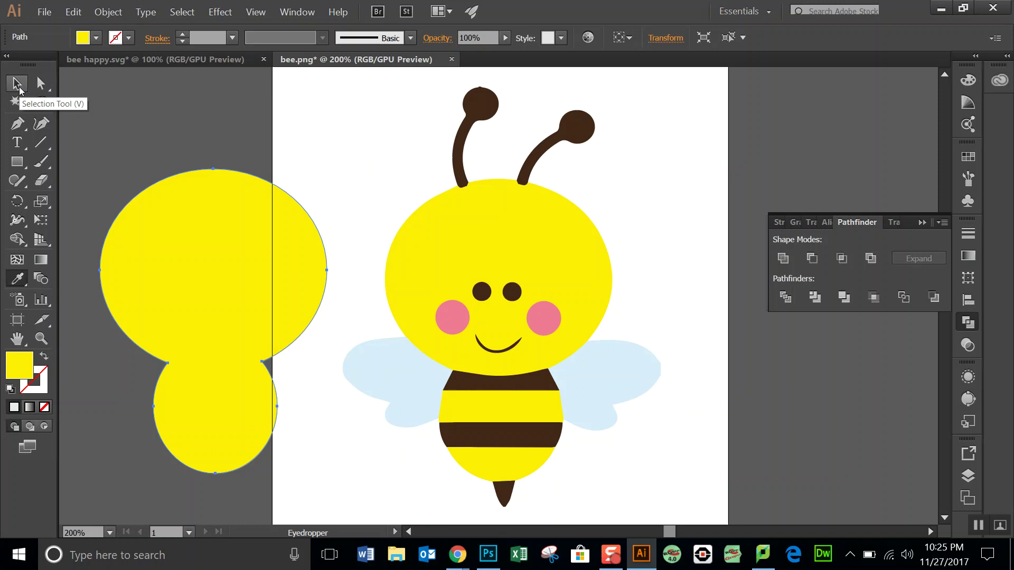
pyautogui.click(16, 83)
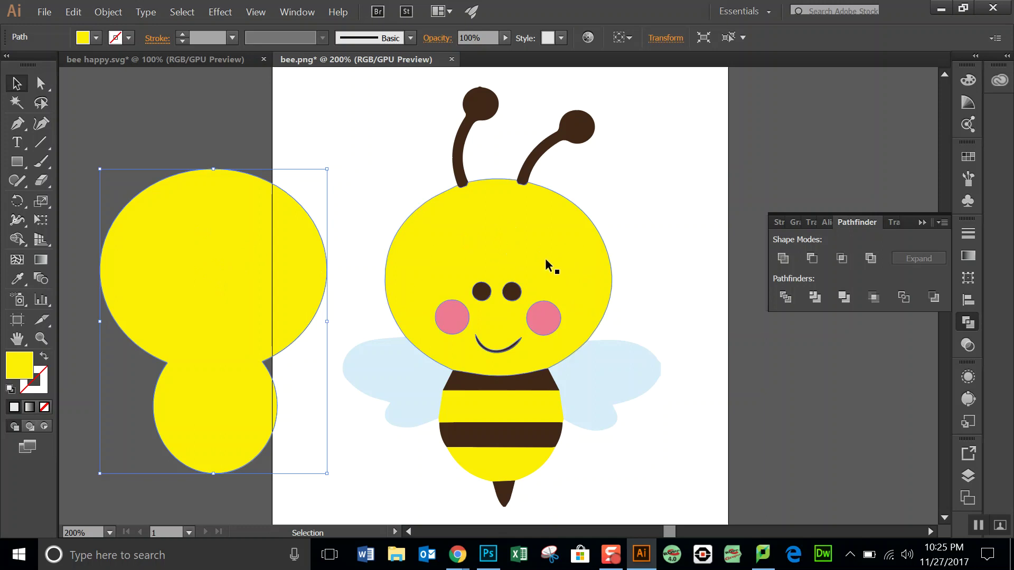
# Remove the eye cut-outs from the bee's original yellow head path using direct selection
pyautogui.click(41, 85)
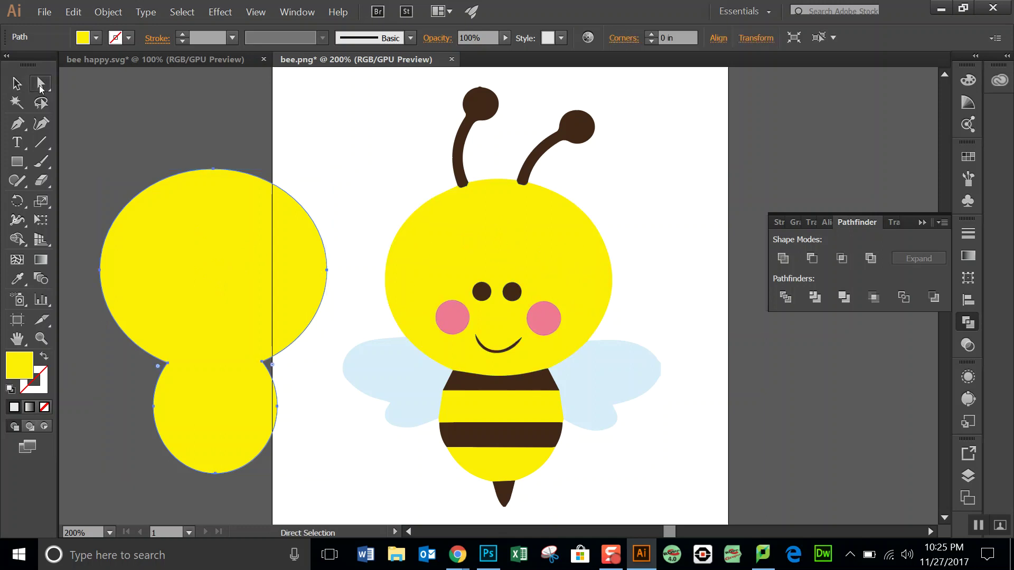
pyautogui.click(483, 225)
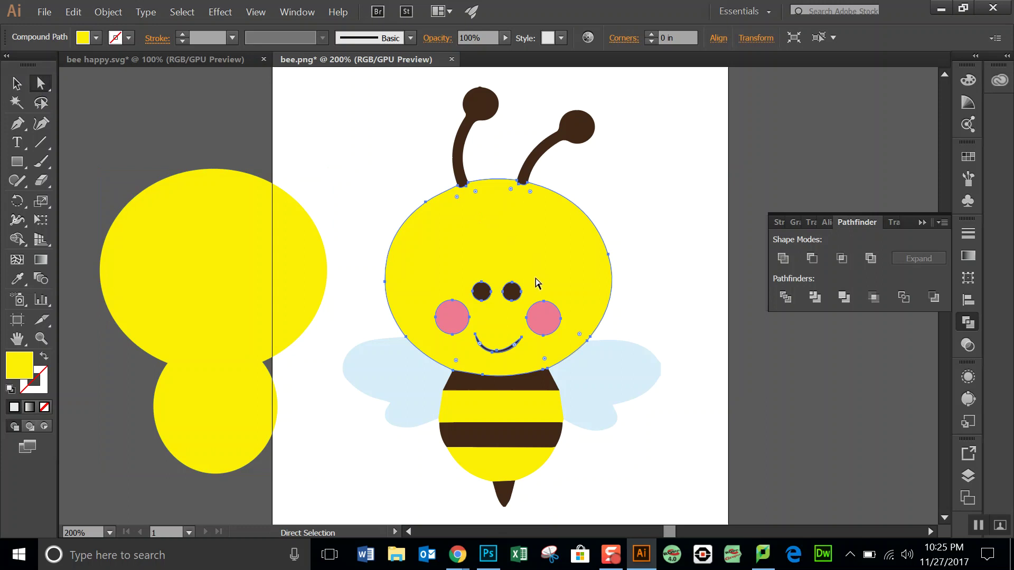
pyautogui.click(513, 306)
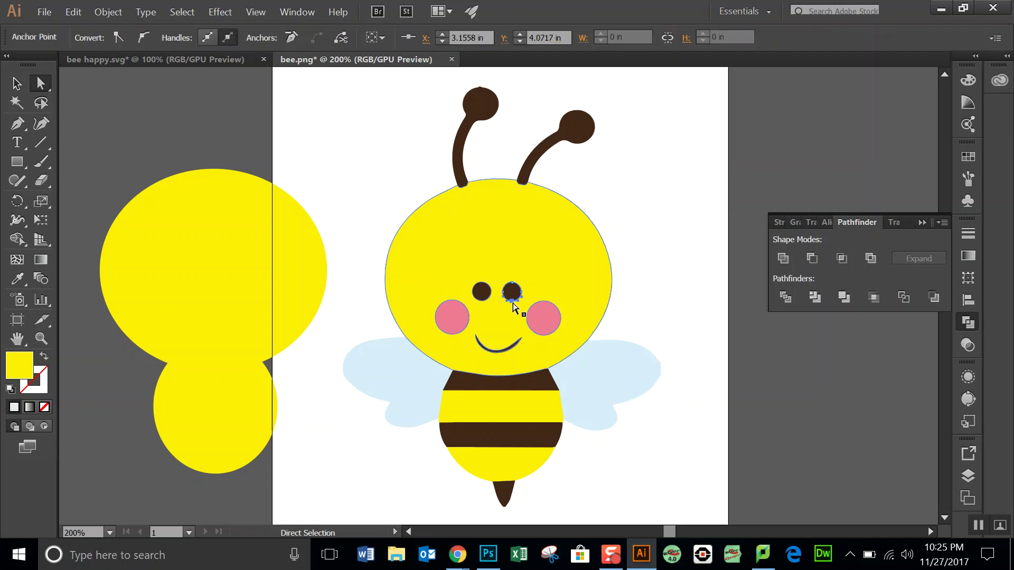
pyautogui.click(513, 306)
pyautogui.click(512, 304)
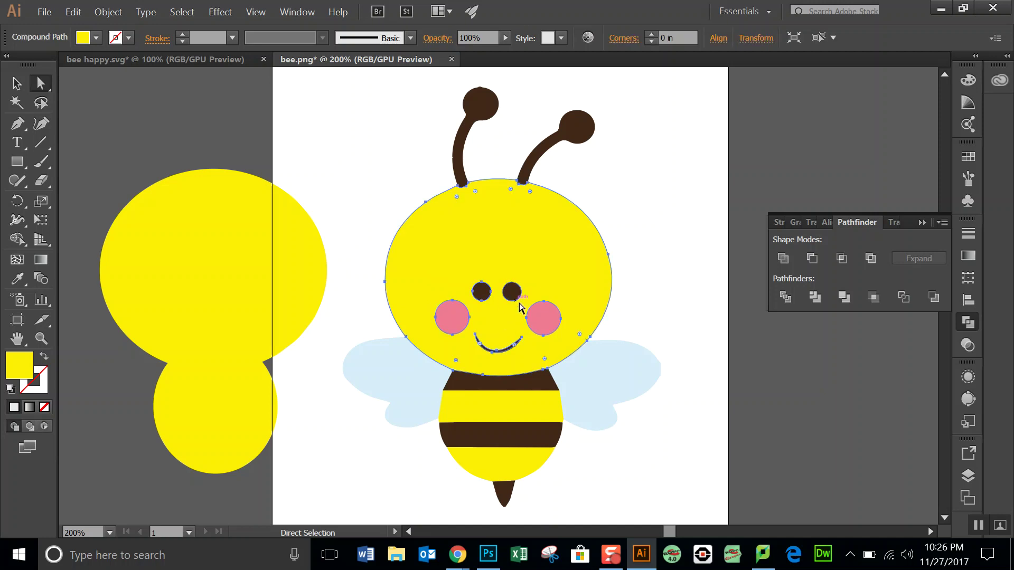
pyautogui.click(493, 293)
pyautogui.hotkey('ctrl', 'shift', 'a')
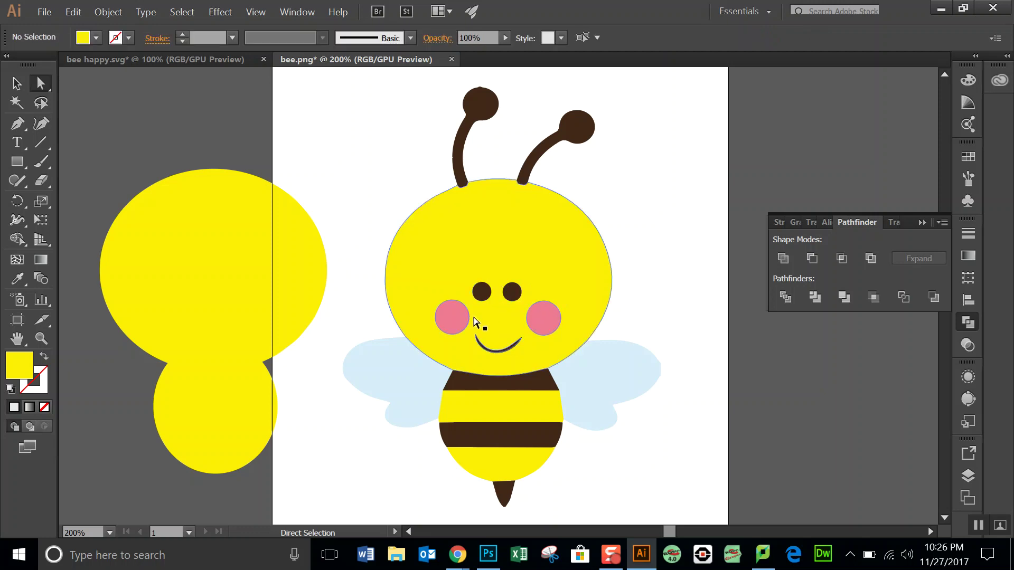
# Delete the original yellow head and the two yellow body sections, keeping the face details, stripes and wings
pyautogui.click(217, 302)
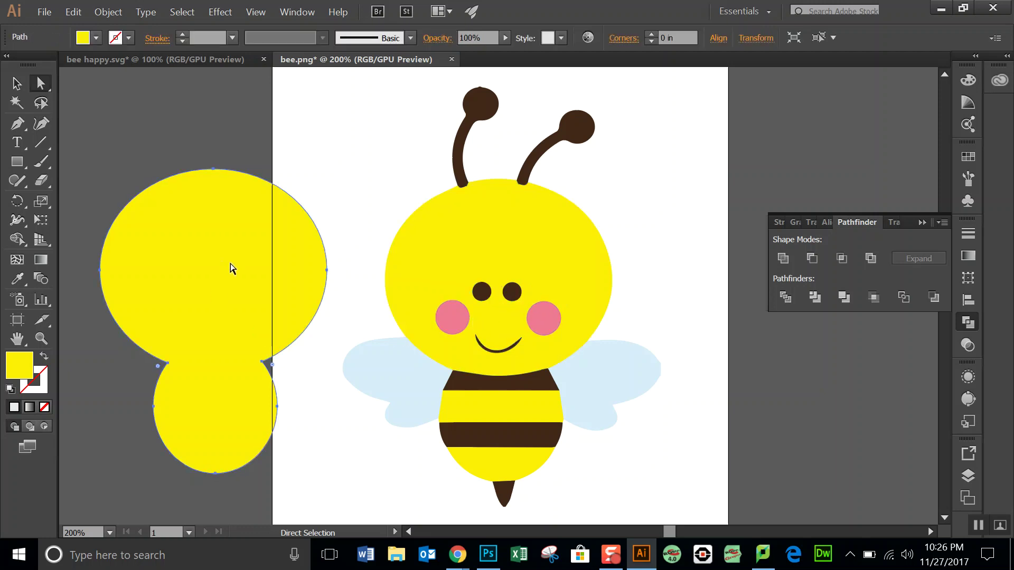
pyautogui.click(501, 334)
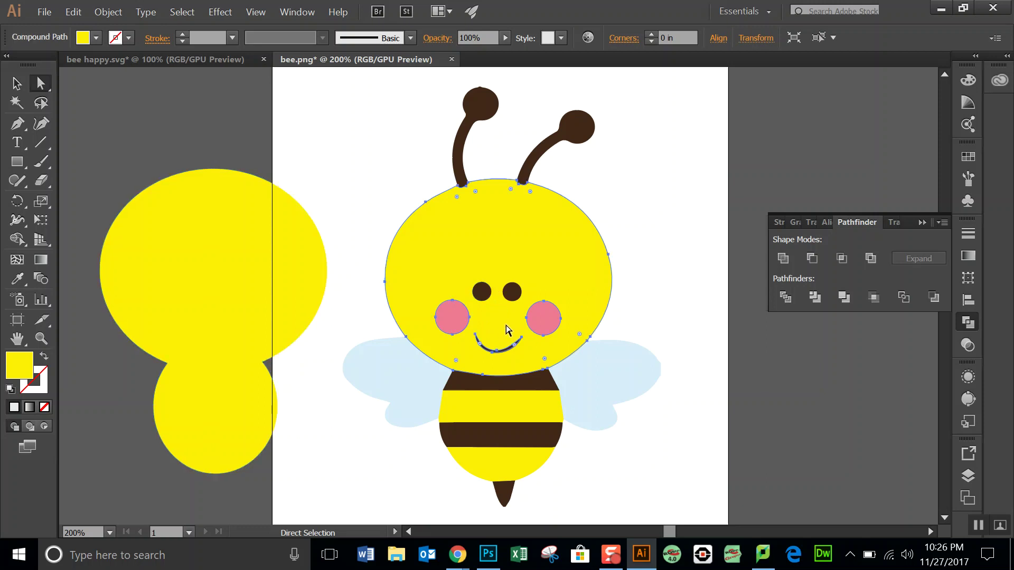
pyautogui.press('Delete')
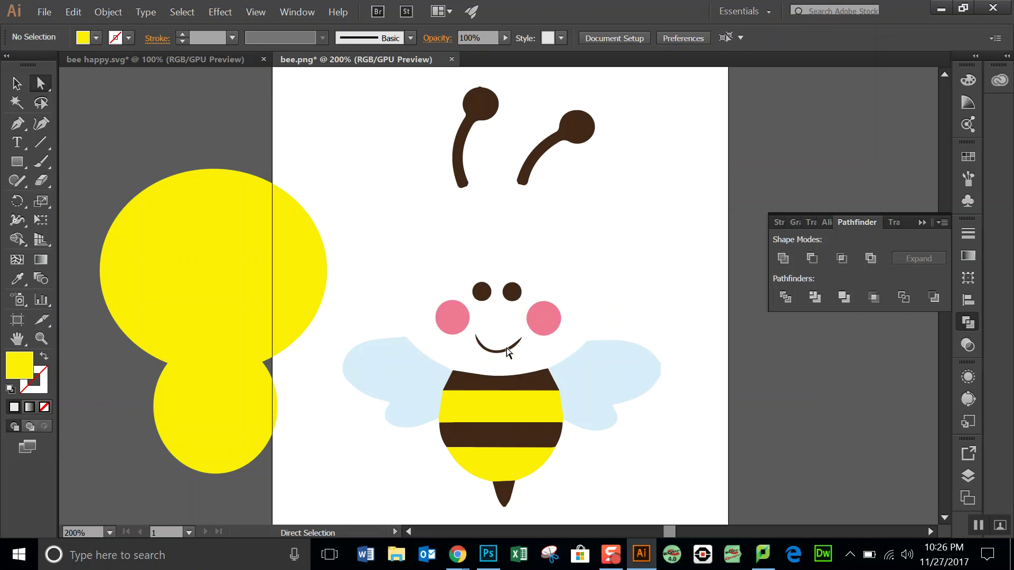
pyautogui.click(506, 412)
pyautogui.press('Delete')
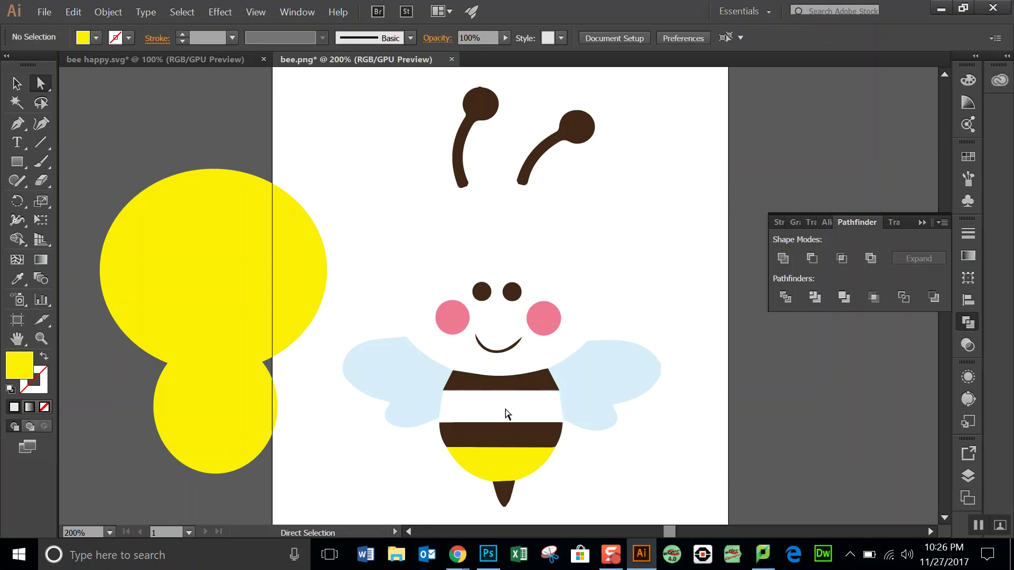
pyautogui.click(507, 467)
pyautogui.press('Delete')
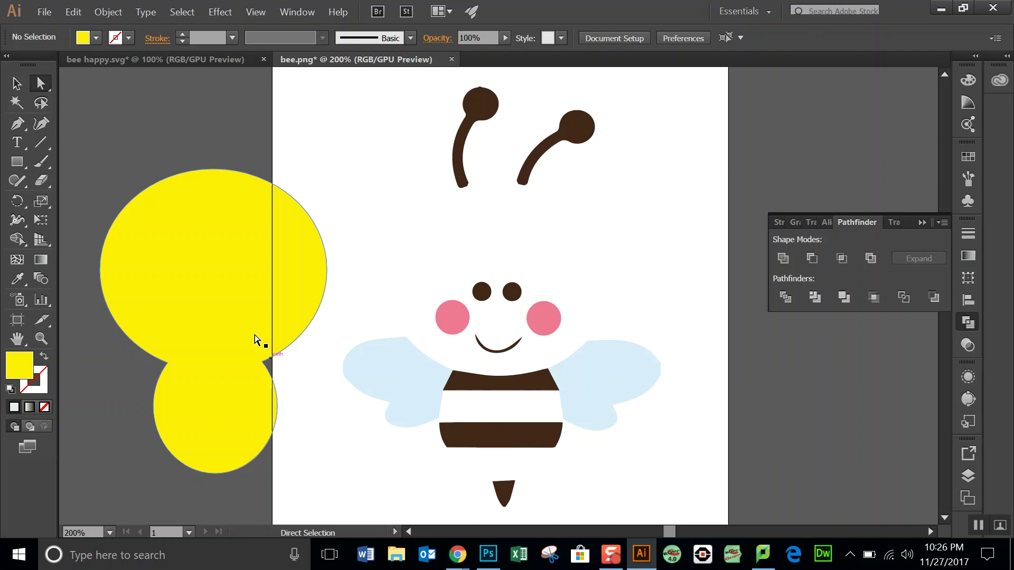
# Move the united yellow shape back onto the bee and reorder it beneath the artwork group in Layer 1
pyautogui.moveTo(220, 303); pyautogui.dragTo(505, 299)
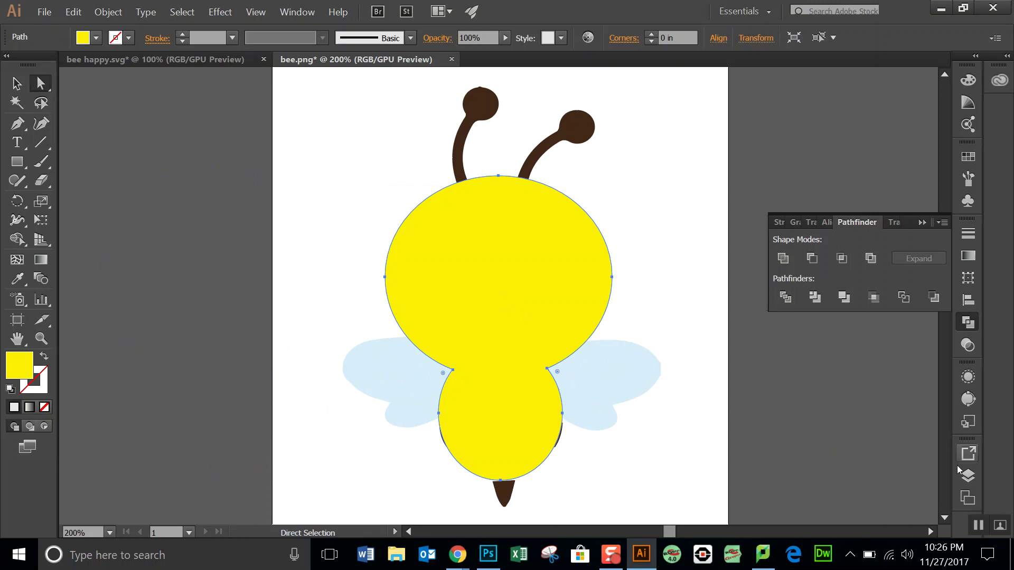
pyautogui.click(972, 477)
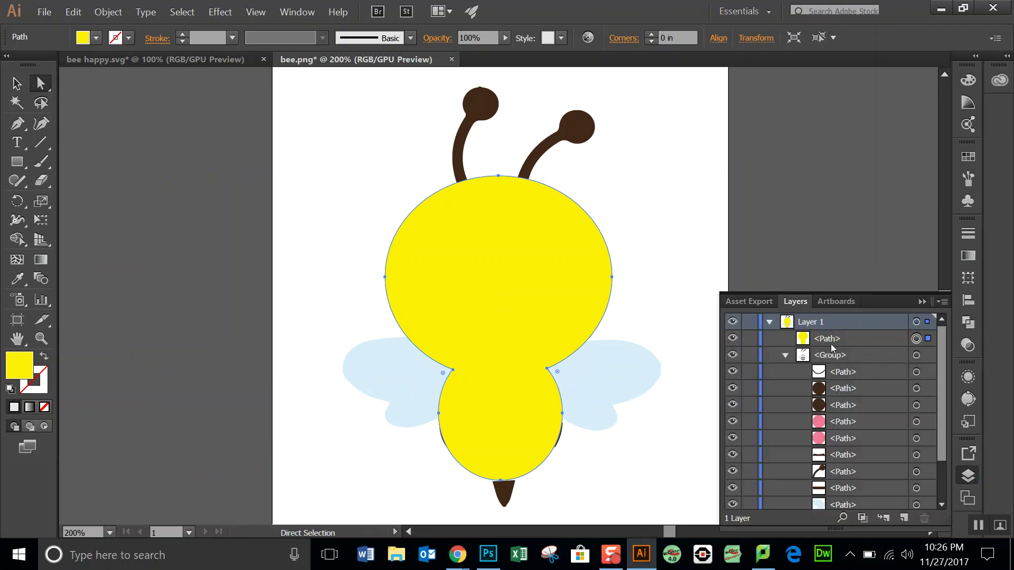
pyautogui.click(785, 356)
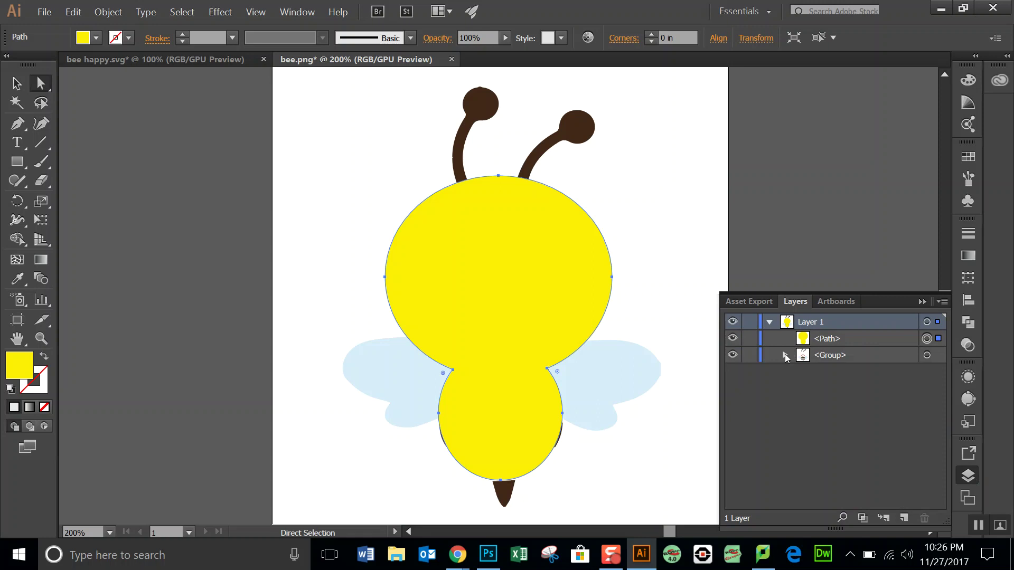
pyautogui.click(840, 338)
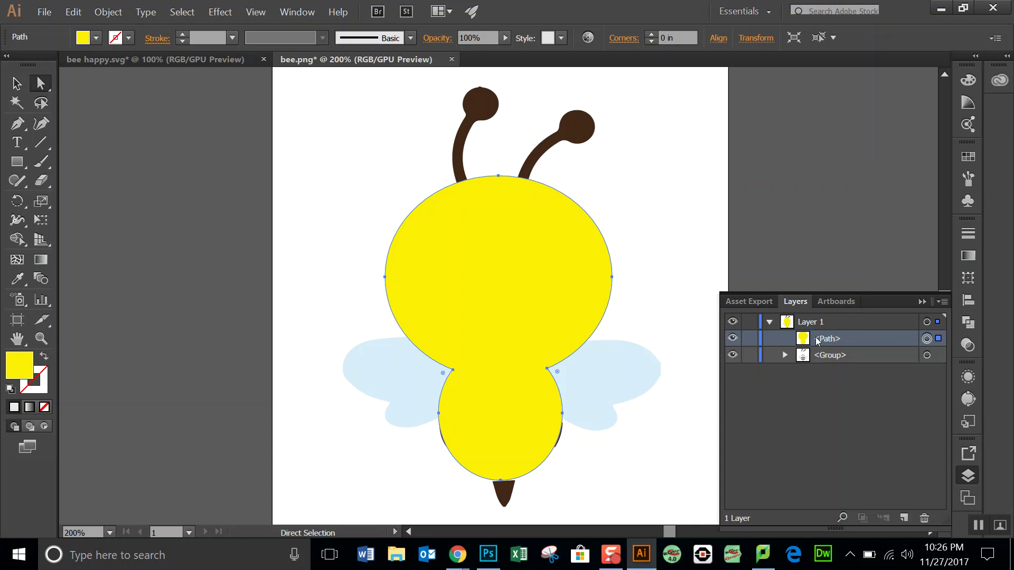
pyautogui.moveTo(855, 338); pyautogui.dragTo(850, 362)
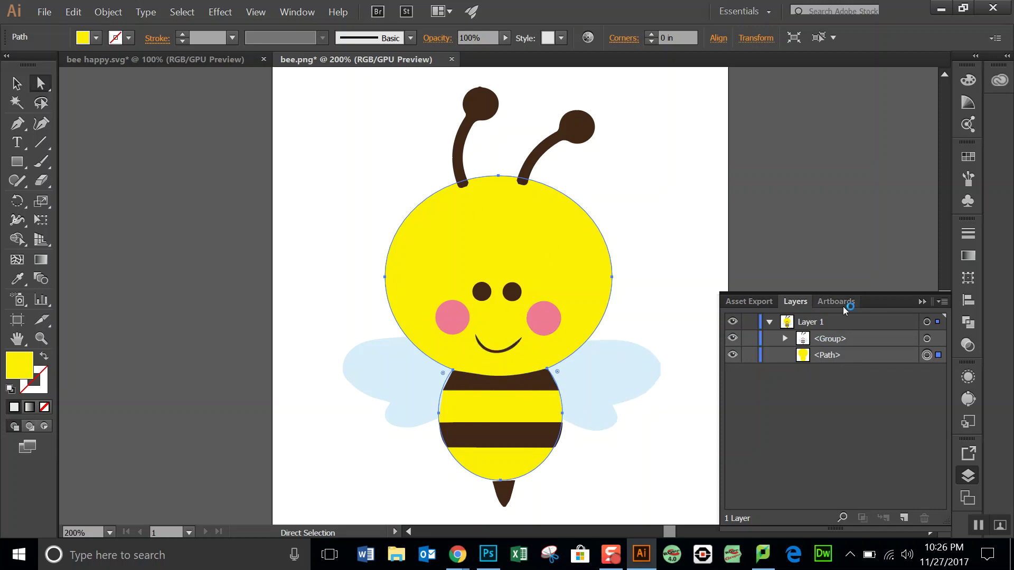
pyautogui.click(922, 301)
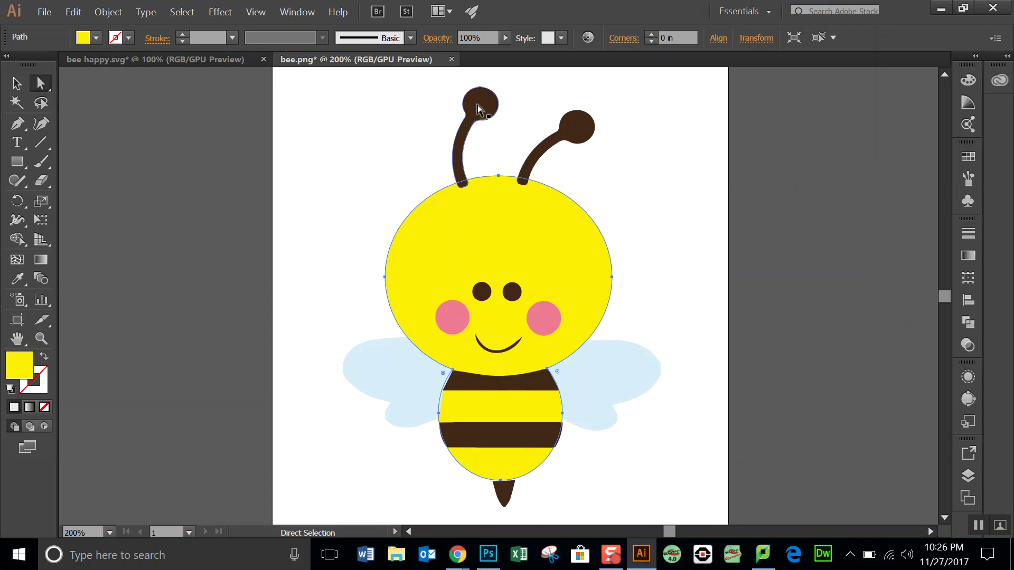
pyautogui.click(668, 302)
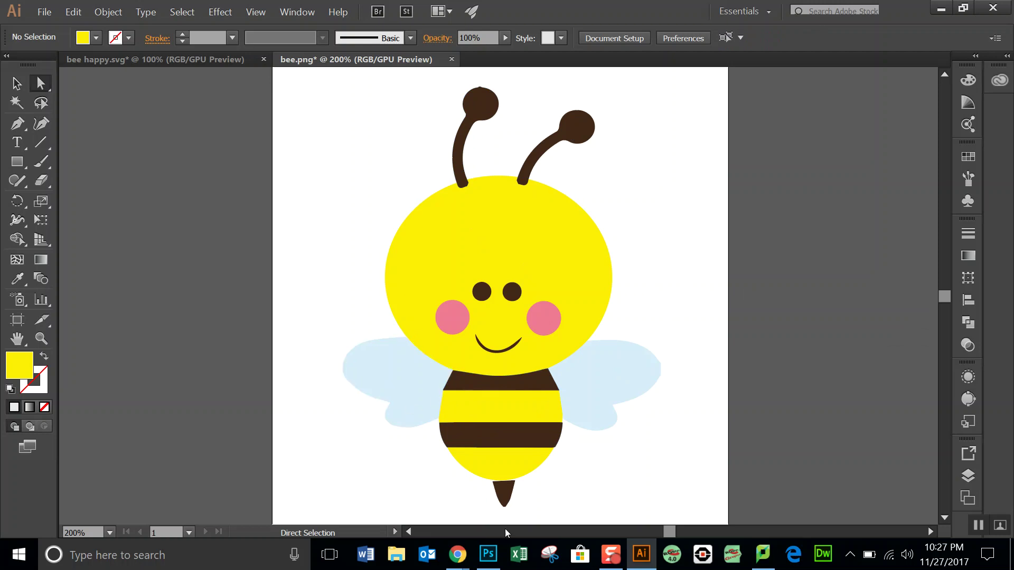
pyautogui.click(504, 493)
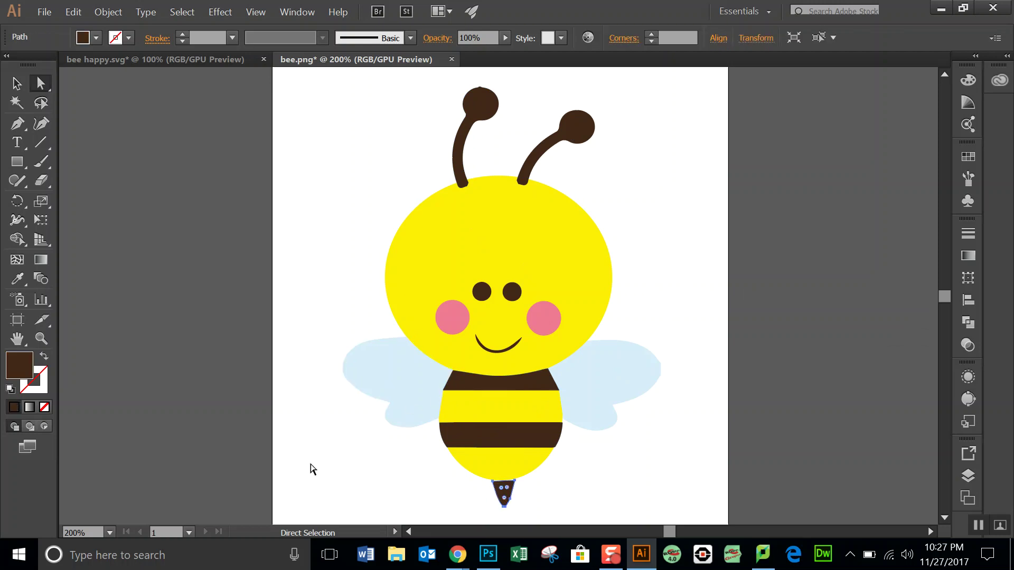
pyautogui.click(674, 262)
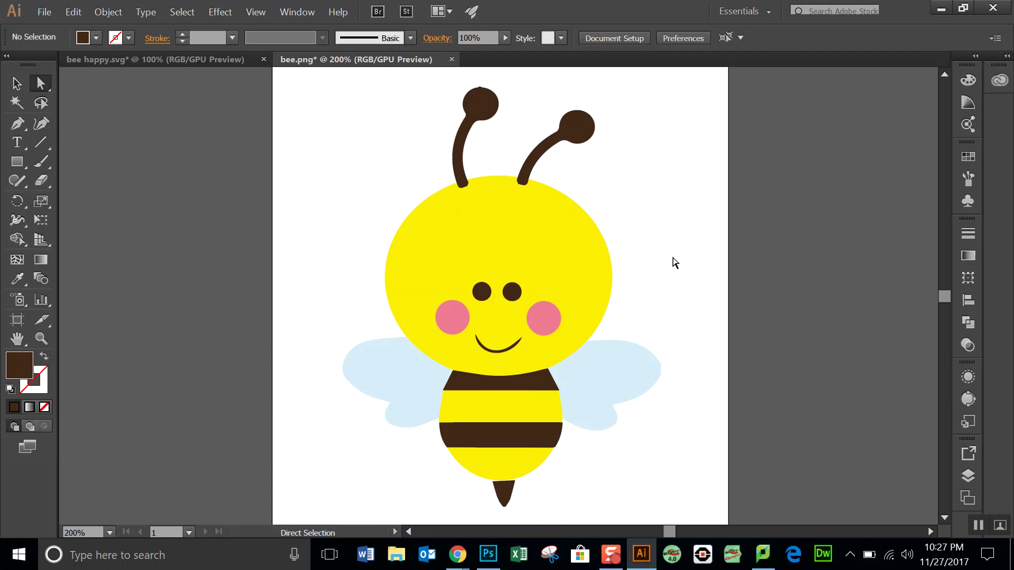
# Nudge the upper-left anchor point of the top brown body stripe up to the head's edge, at about X 2.38 in, Y 4.98 in
pyautogui.click(110, 533)
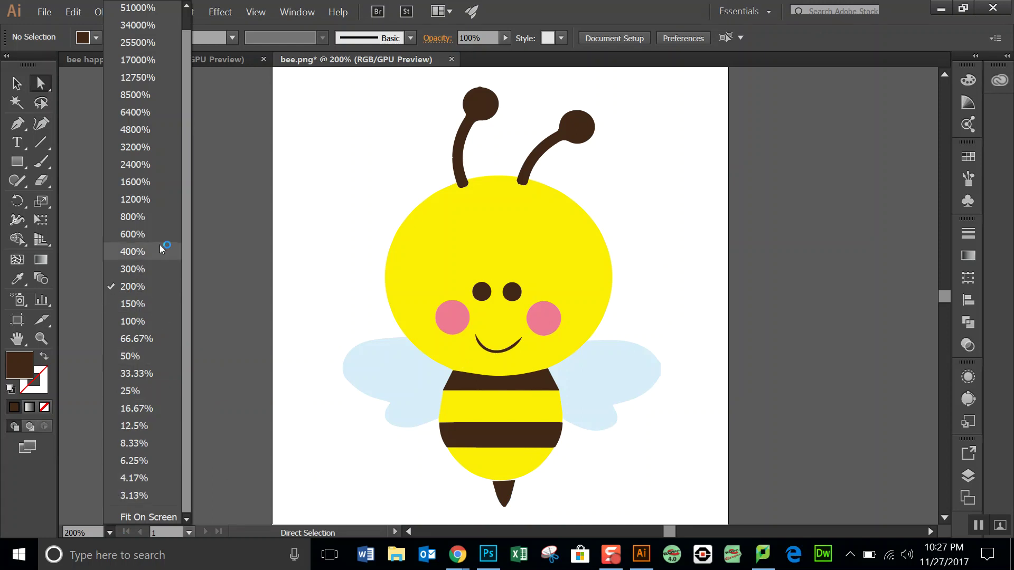
pyautogui.click(160, 205)
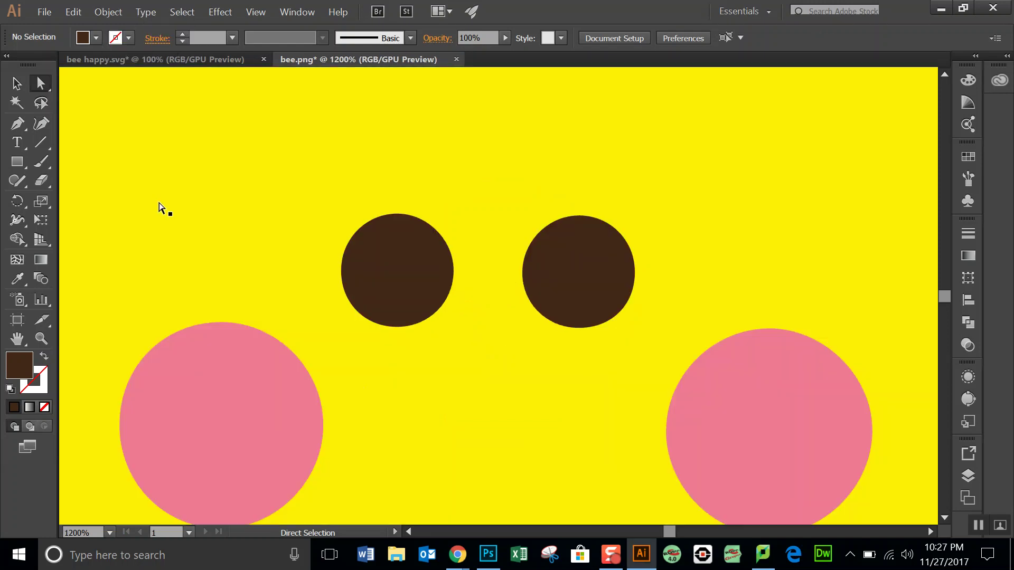
pyautogui.click(944, 518)
pyautogui.scroll(-10, 944, 521)
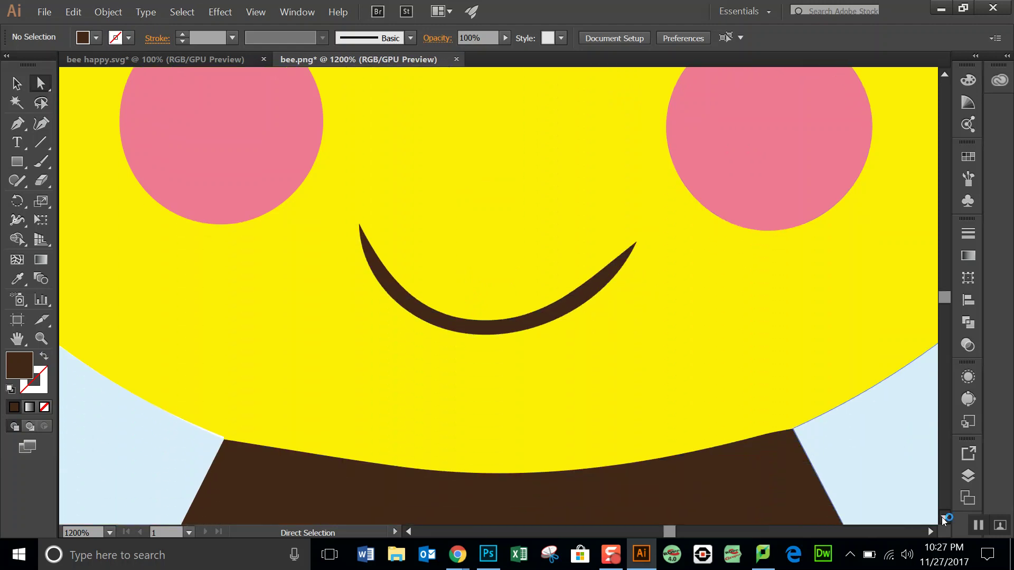
pyautogui.scroll(-2, 944, 520)
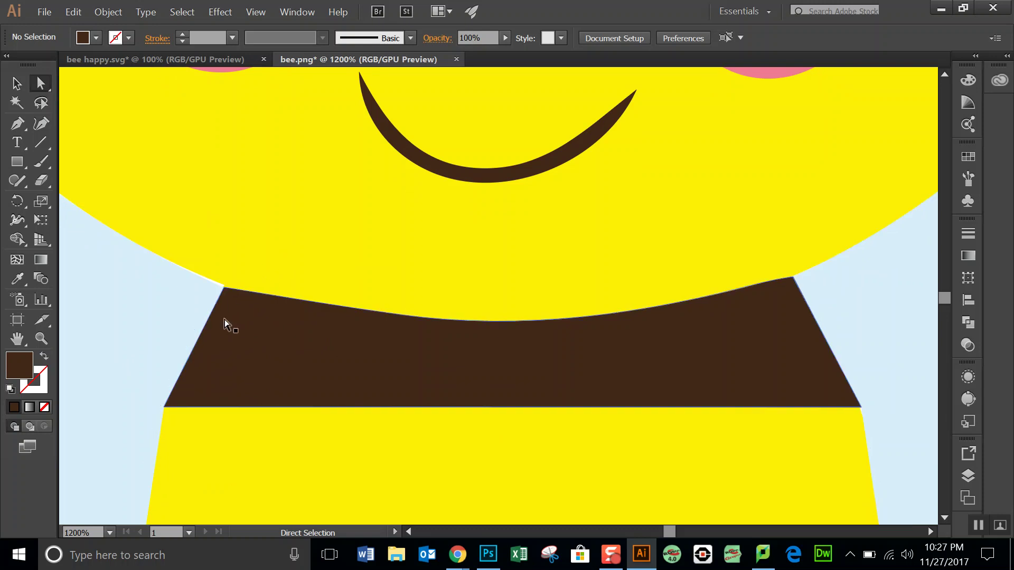
pyautogui.click(217, 336)
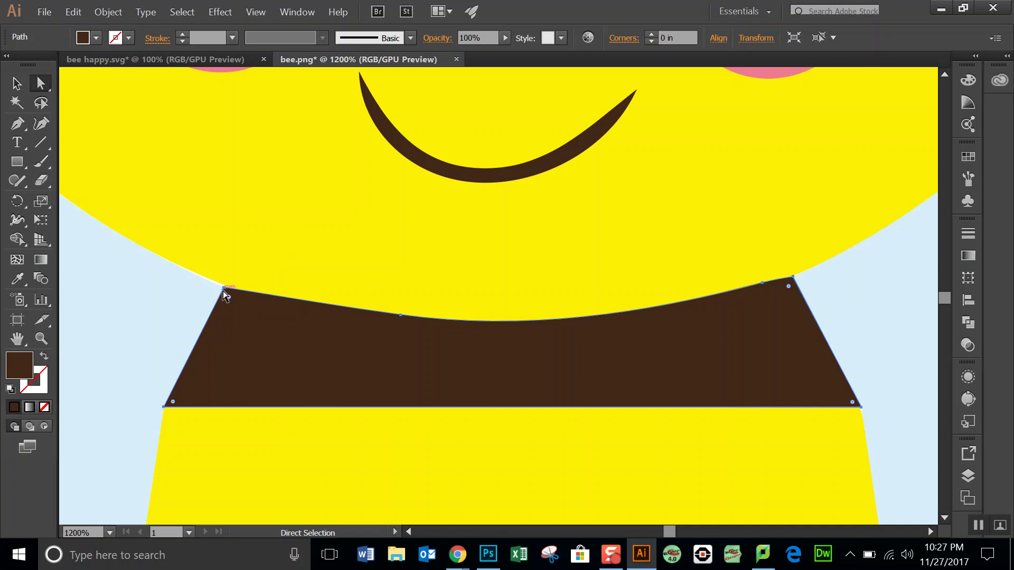
pyautogui.moveTo(224, 290); pyautogui.dragTo(224, 285)
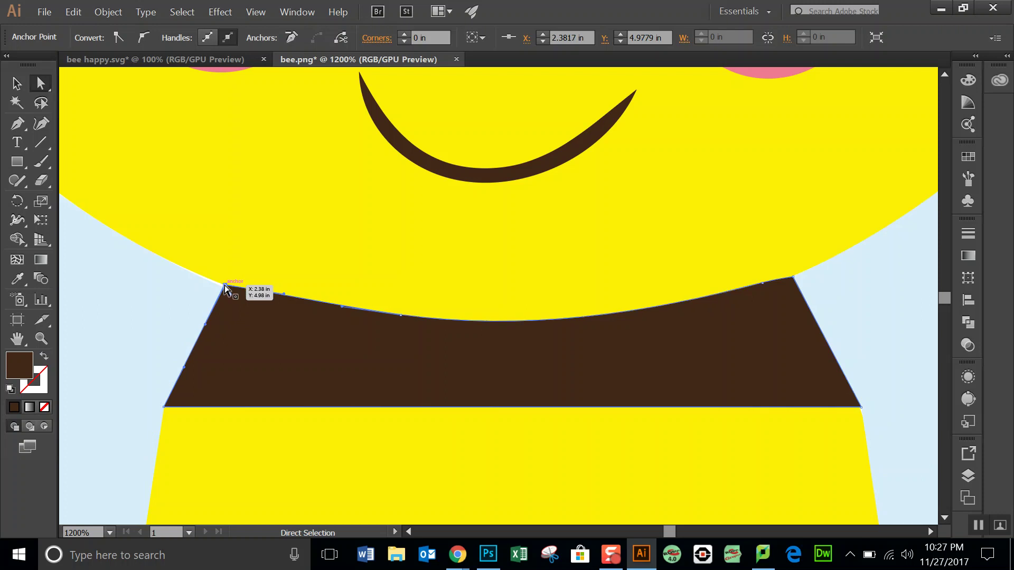
# Move the top brown stripe's lower-left anchor to about X 2.24 in, Y 5.25 in and curve the stripe's left edge outward
pyautogui.moveTo(163, 406)
pyautogui.mouseDown()
pyautogui.moveTo(132, 408)
pyautogui.moveTo(159, 405)
pyautogui.mouseUp()
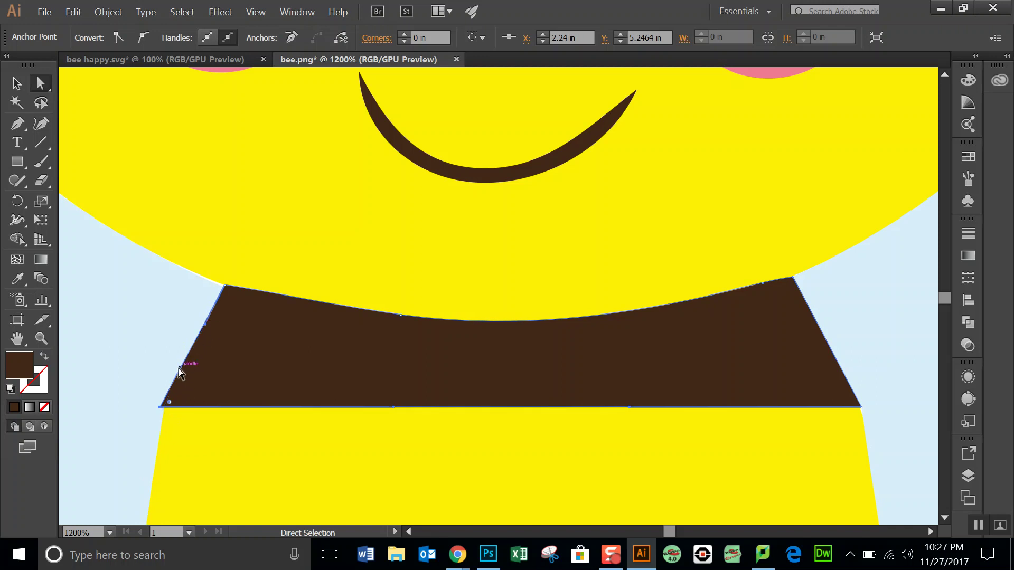
pyautogui.moveTo(181, 367); pyautogui.dragTo(192, 318)
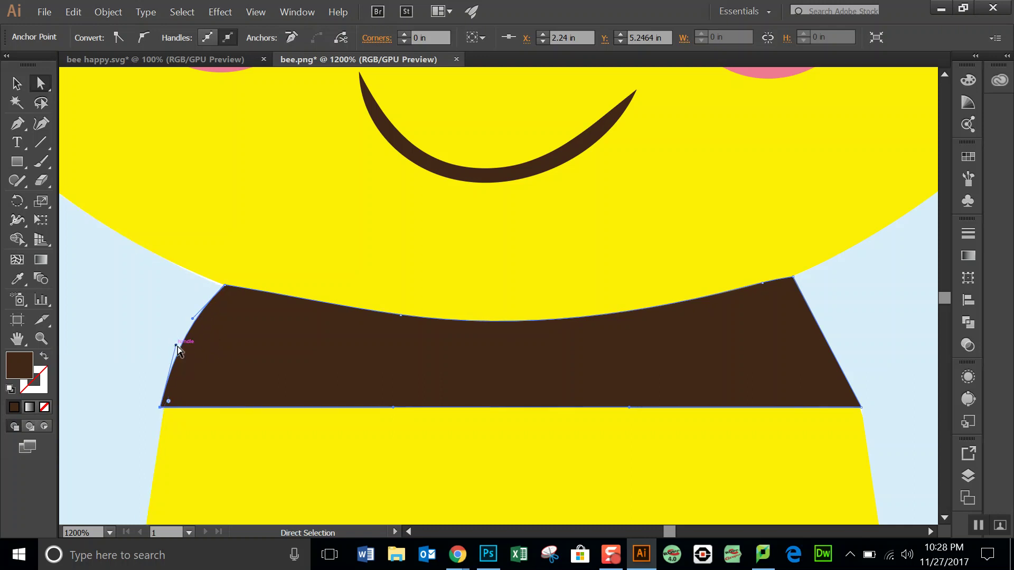
pyautogui.moveTo(176, 346)
pyautogui.mouseDown()
pyautogui.moveTo(180, 294)
pyautogui.moveTo(167, 360)
pyautogui.mouseUp()
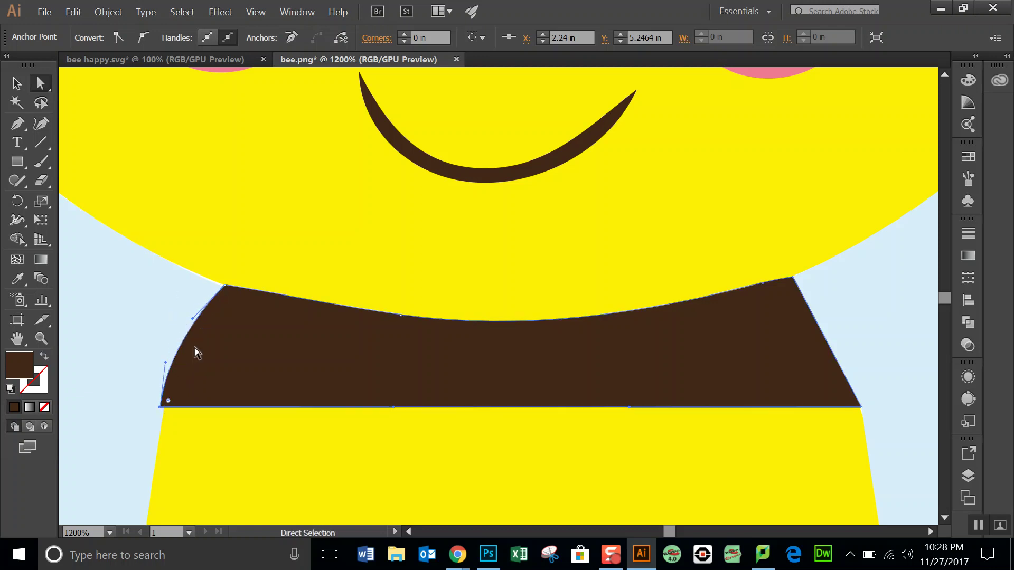
pyautogui.moveTo(191, 320); pyautogui.dragTo(187, 314)
pyautogui.click(171, 439)
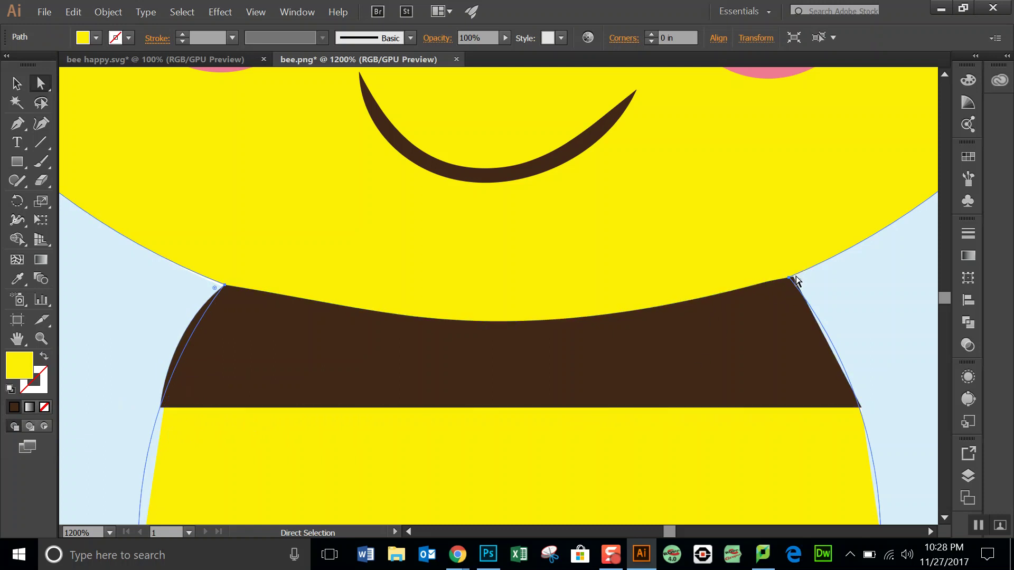
# Refit the top stripe's right corners to the body, the lower one at about X 3.78 in, Y 5.25 in, and bow that edge outward
pyautogui.click(776, 321)
pyautogui.moveTo(791, 276); pyautogui.dragTo(790, 277)
pyautogui.moveTo(769, 338); pyautogui.dragTo(772, 338)
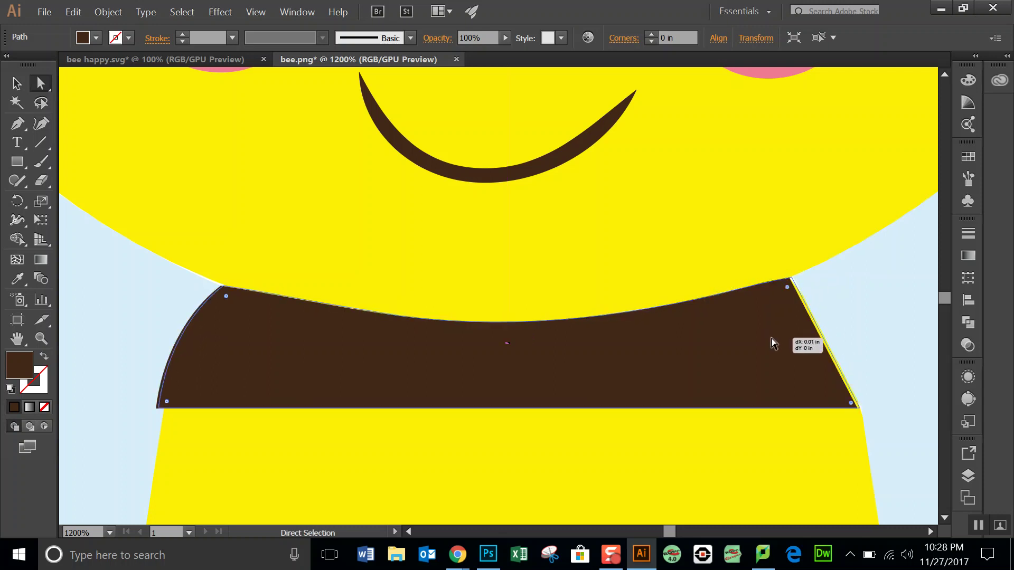
pyautogui.moveTo(792, 278); pyautogui.dragTo(792, 278)
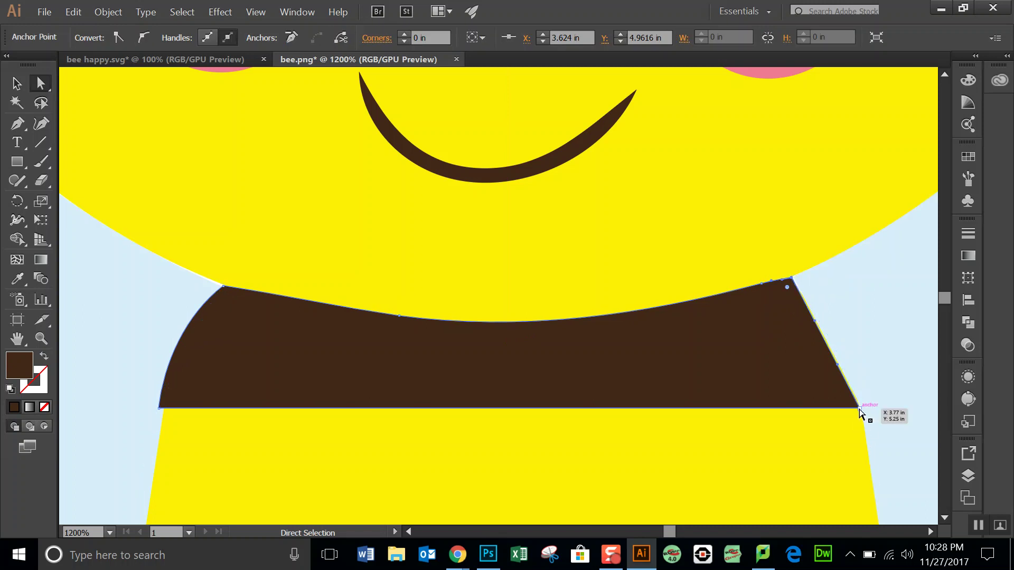
pyautogui.moveTo(860, 408); pyautogui.dragTo(862, 411)
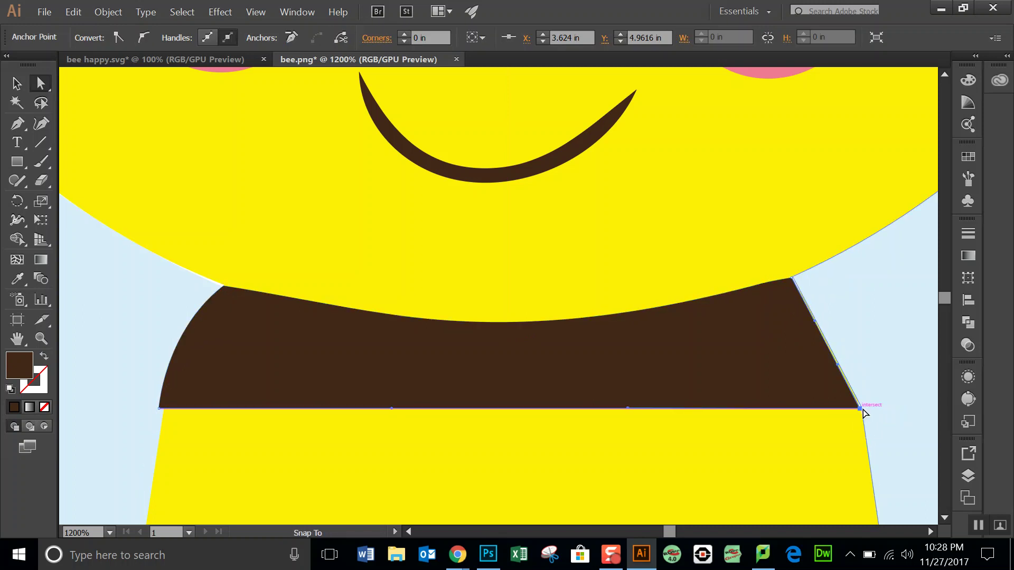
pyautogui.moveTo(864, 413); pyautogui.dragTo(863, 409)
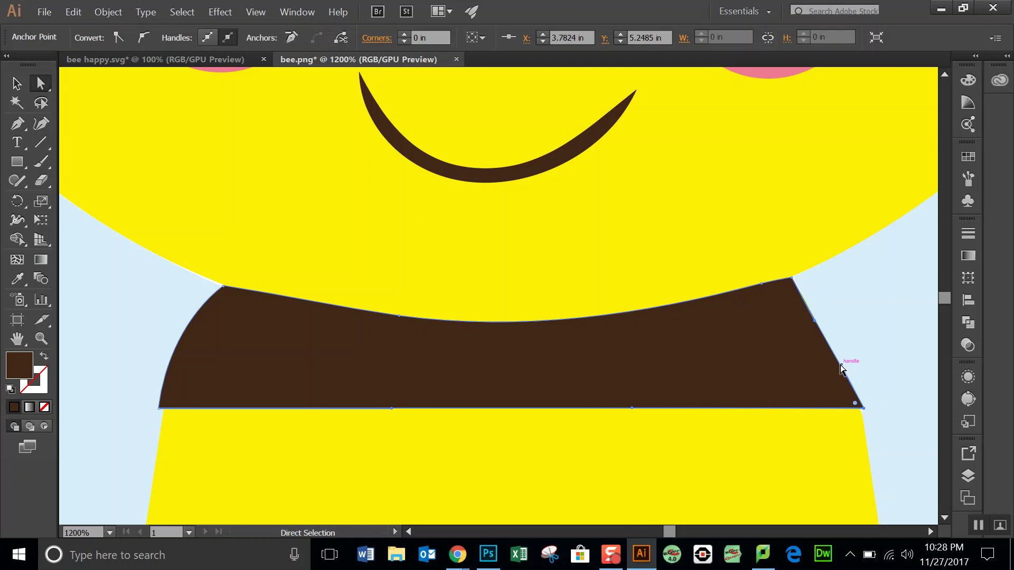
pyautogui.moveTo(844, 369); pyautogui.dragTo(837, 345)
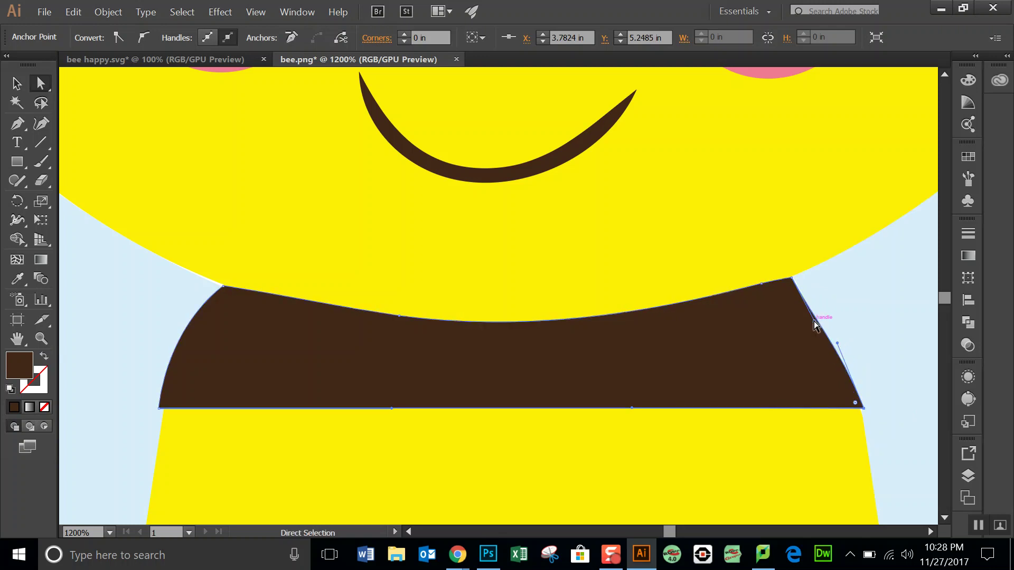
pyautogui.moveTo(812, 320); pyautogui.dragTo(825, 320)
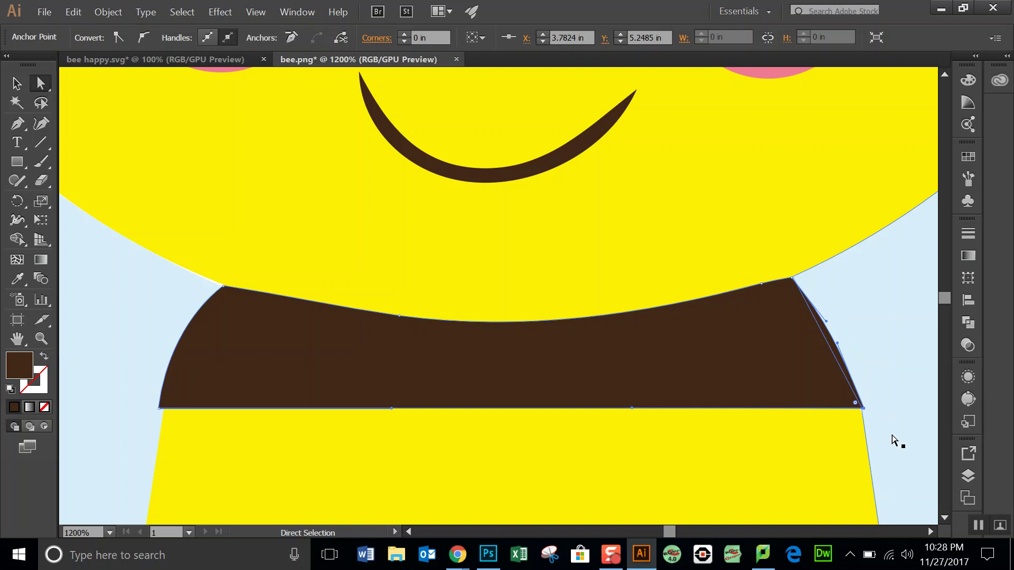
# Reshape the left edge of the second brown stripe with its curve handles so it follows the yellow body's outline
pyautogui.scroll(-4, 950, 517)
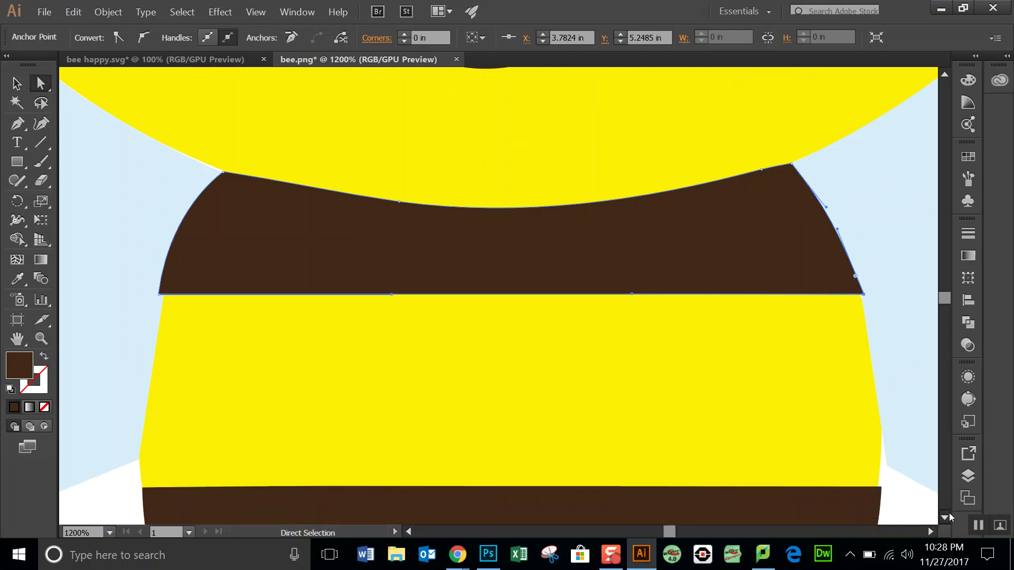
pyautogui.scroll(-1, 950, 516)
pyautogui.click(245, 414)
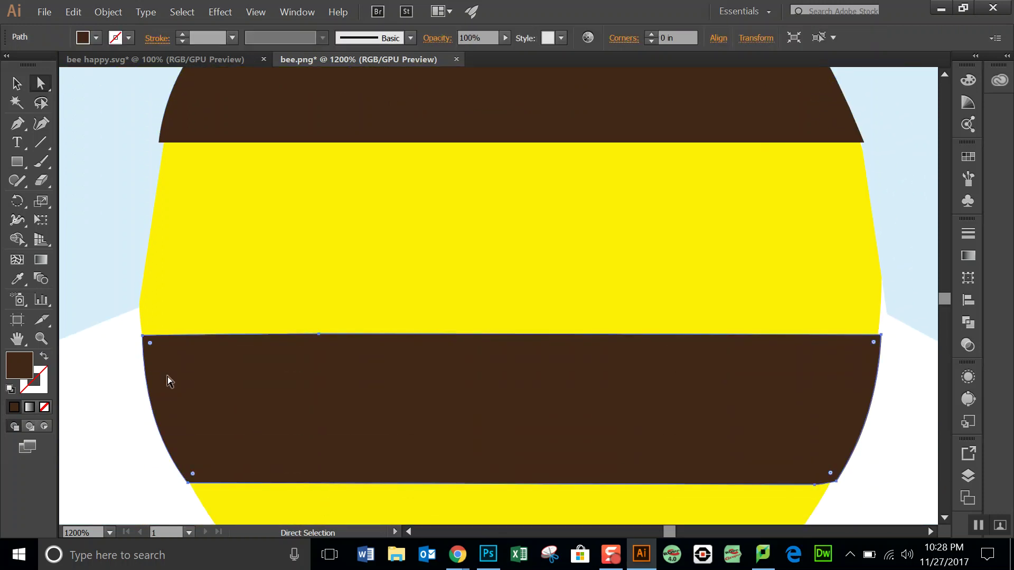
pyautogui.moveTo(145, 340); pyautogui.dragTo(150, 343)
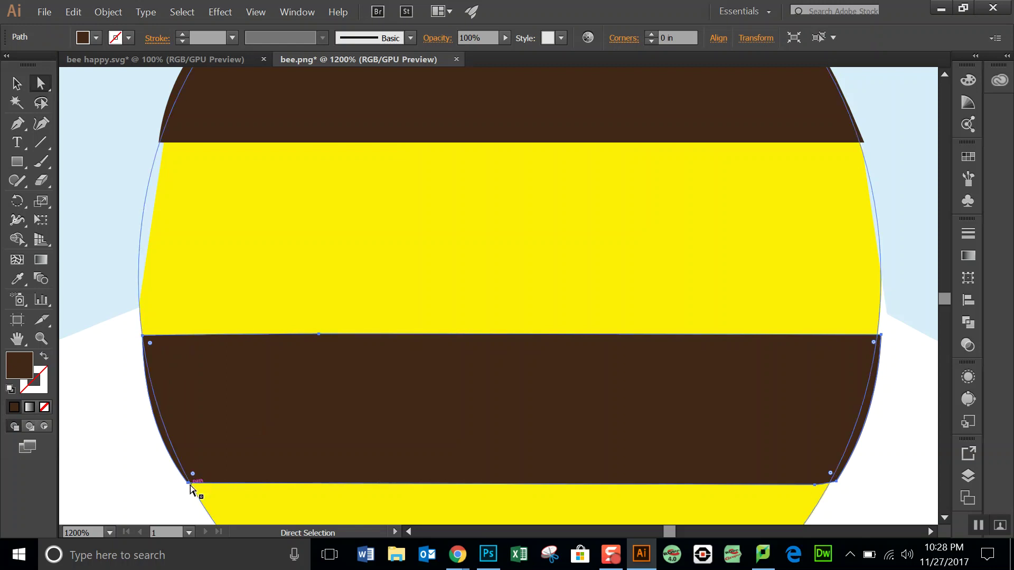
pyautogui.moveTo(188, 483); pyautogui.dragTo(188, 482)
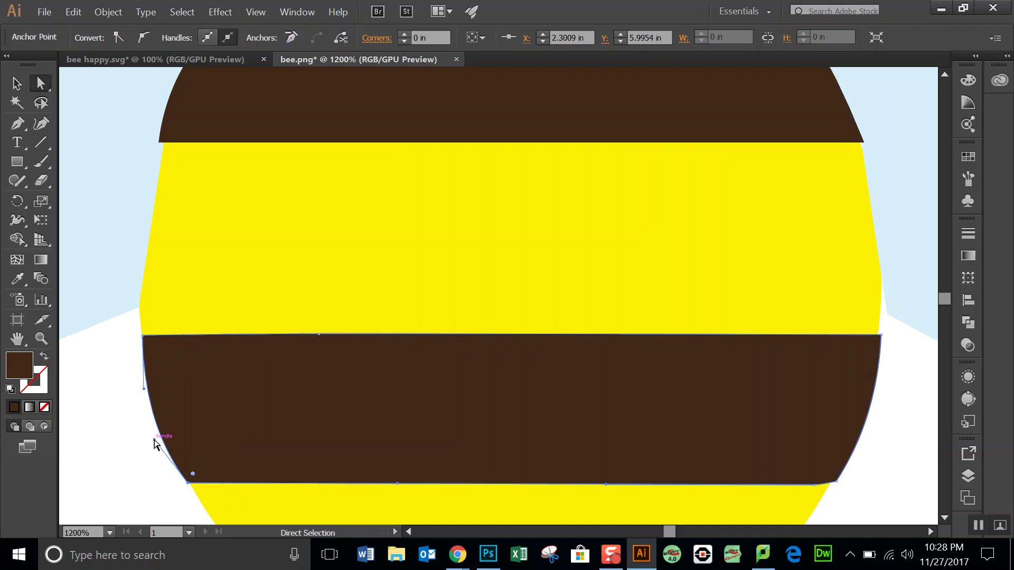
pyautogui.moveTo(153, 442); pyautogui.dragTo(193, 474)
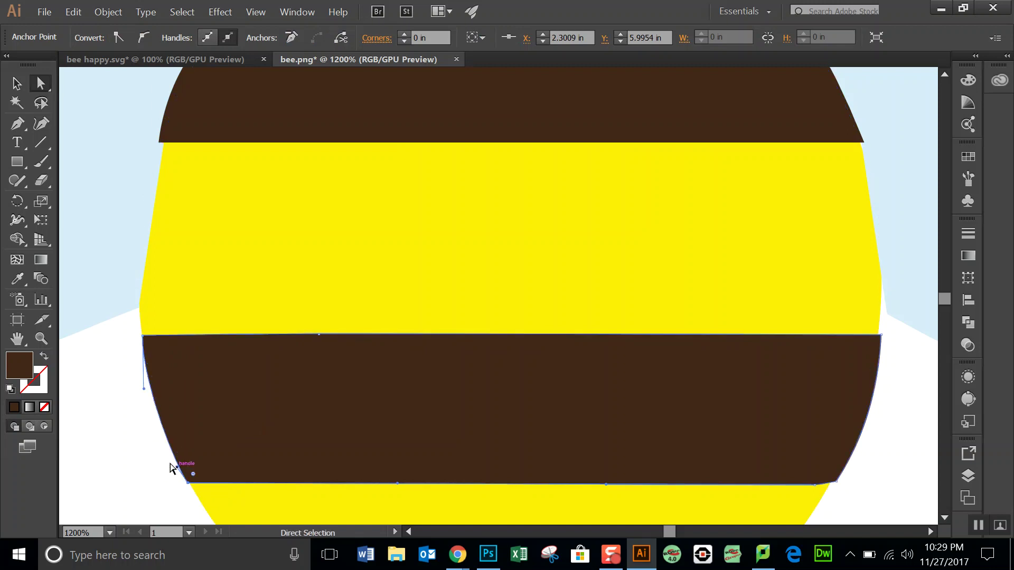
pyautogui.click(142, 388)
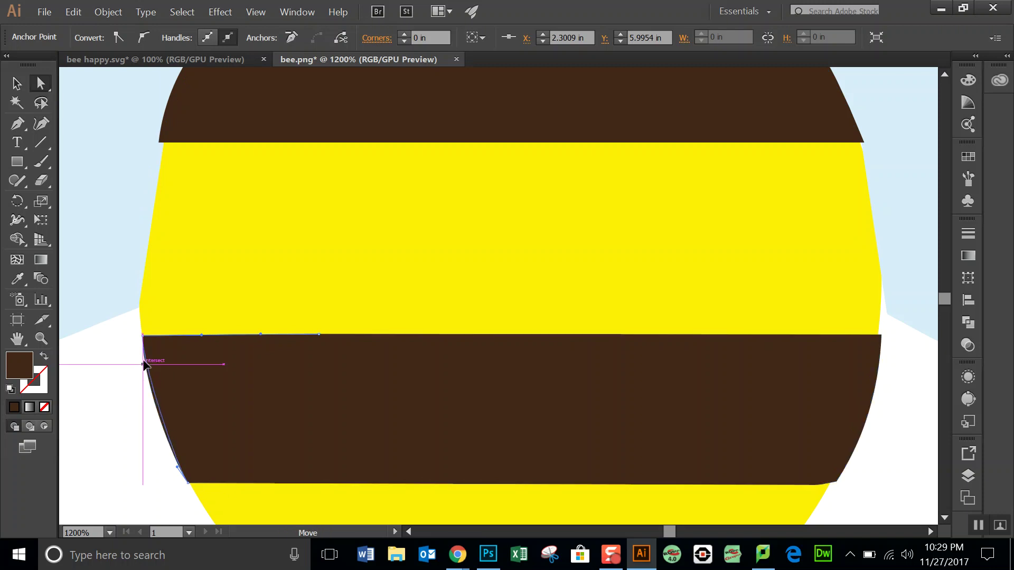
pyautogui.click(144, 350)
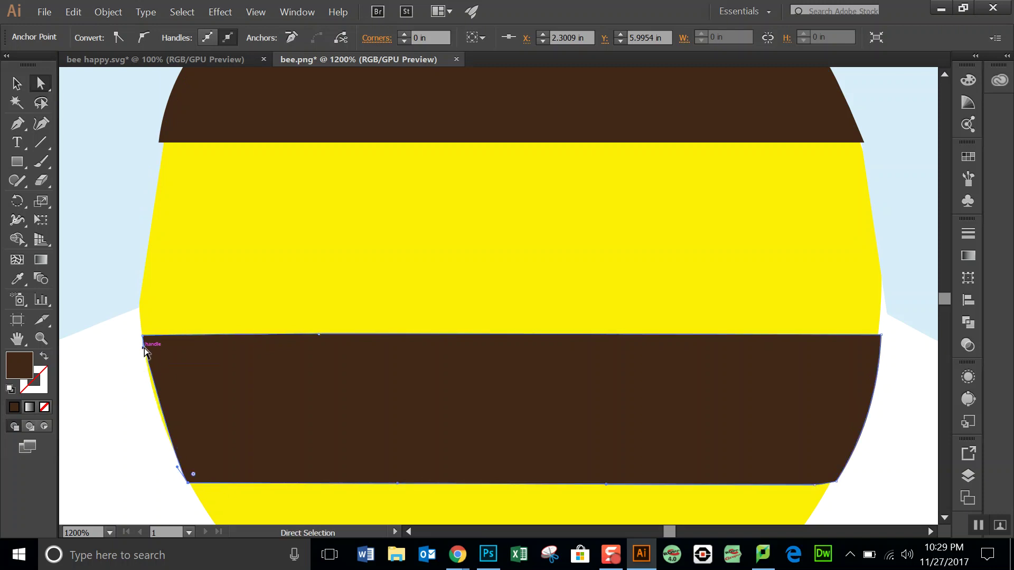
pyautogui.moveTo(145, 349); pyautogui.dragTo(138, 369)
pyautogui.click(138, 370)
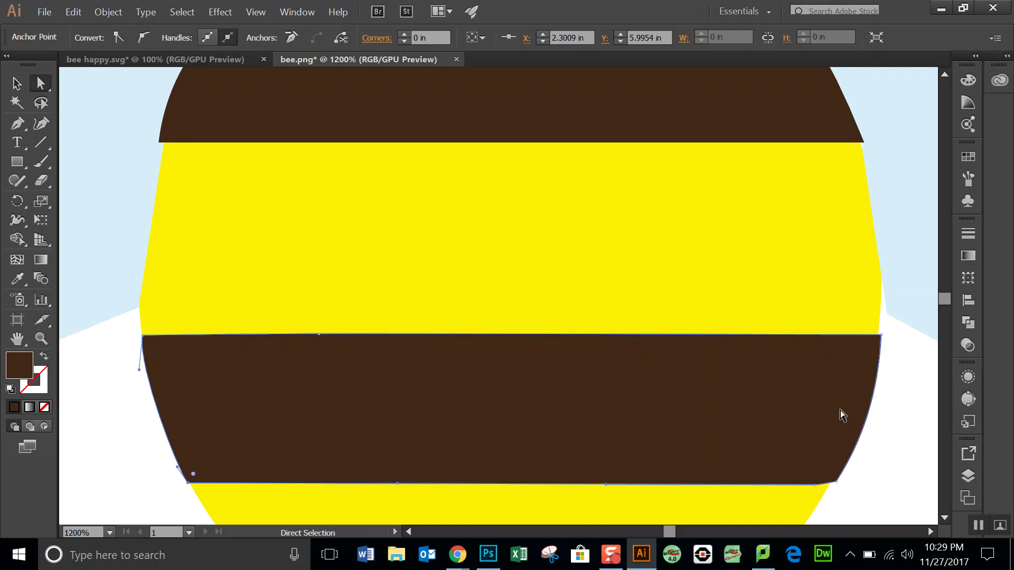
# Pull the second stripe's right corner anchors in to the yellow body's edge, the lower one at about X 3.71 in, Y 5.99 in
pyautogui.click(786, 416)
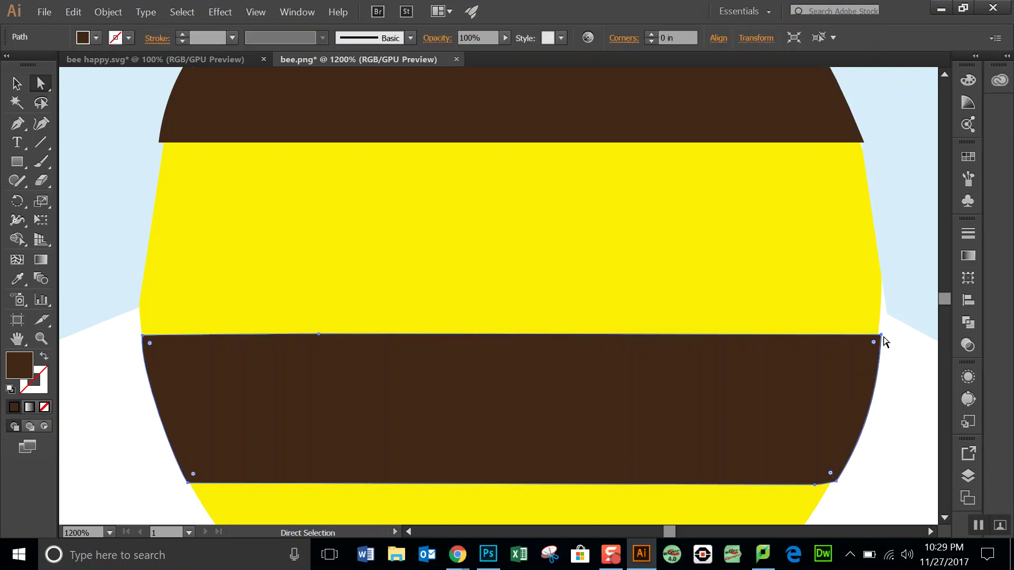
pyautogui.moveTo(885, 341); pyautogui.dragTo(878, 334)
pyautogui.moveTo(838, 480); pyautogui.dragTo(828, 481)
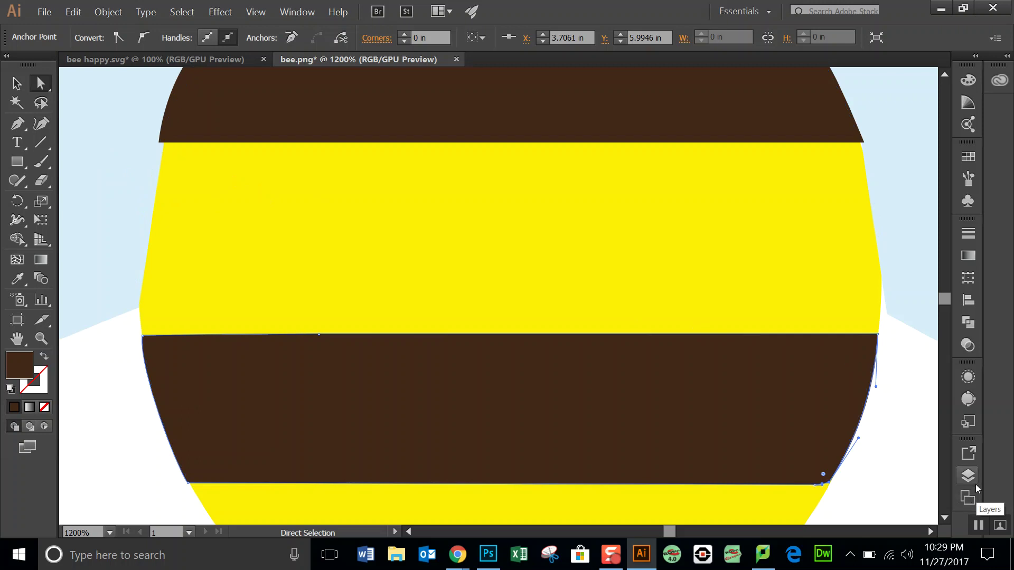
# Move the left wing's anchor to the top stripe's lower-left corner, about X 2.24 in, Y 5.25 in, and curve the wing edge along the yellow body
pyautogui.click(111, 205)
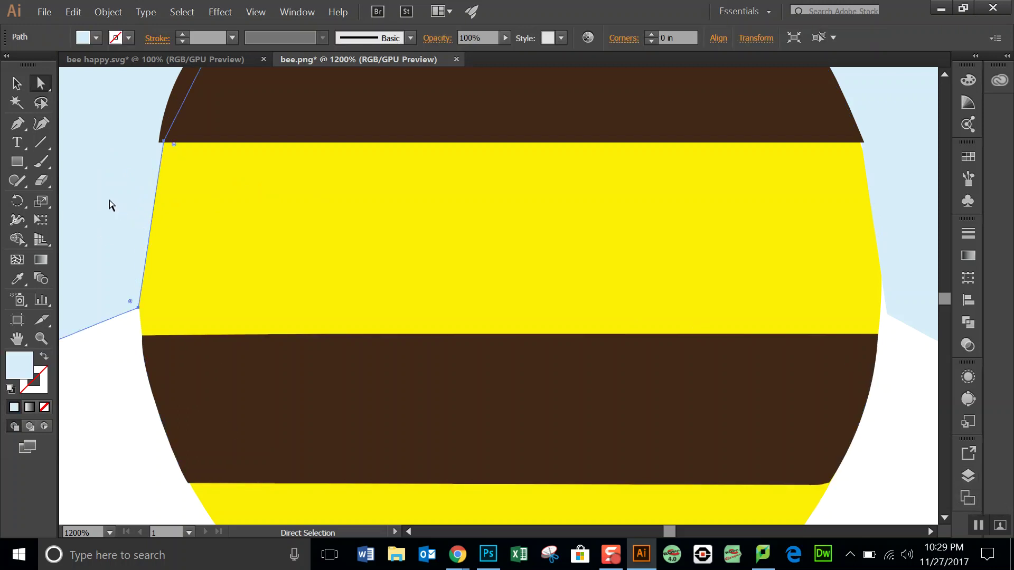
pyautogui.click(164, 141)
pyautogui.moveTo(163, 141); pyautogui.dragTo(155, 142)
pyautogui.moveTo(157, 142); pyautogui.dragTo(159, 143)
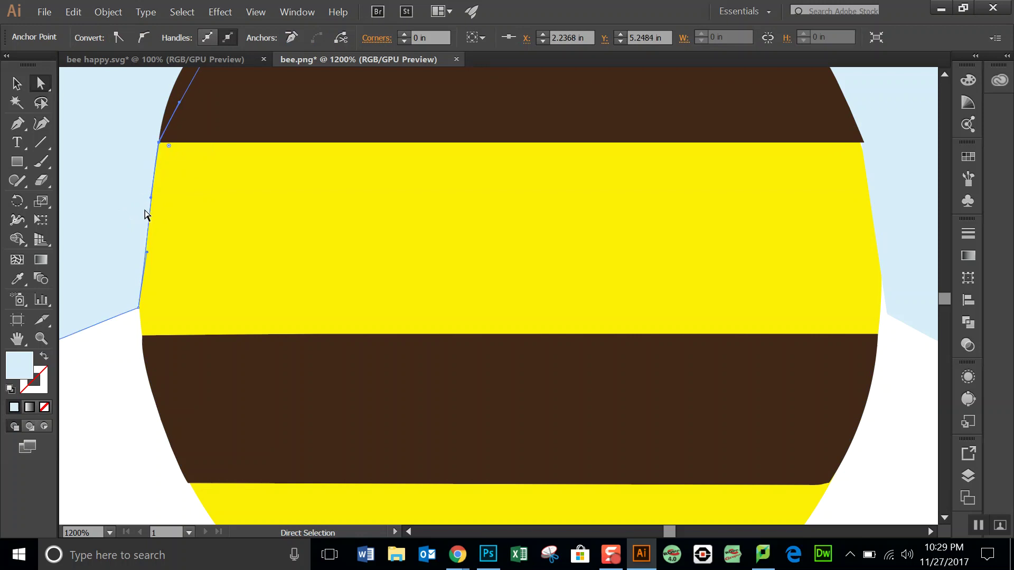
pyautogui.moveTo(151, 198); pyautogui.dragTo(140, 281)
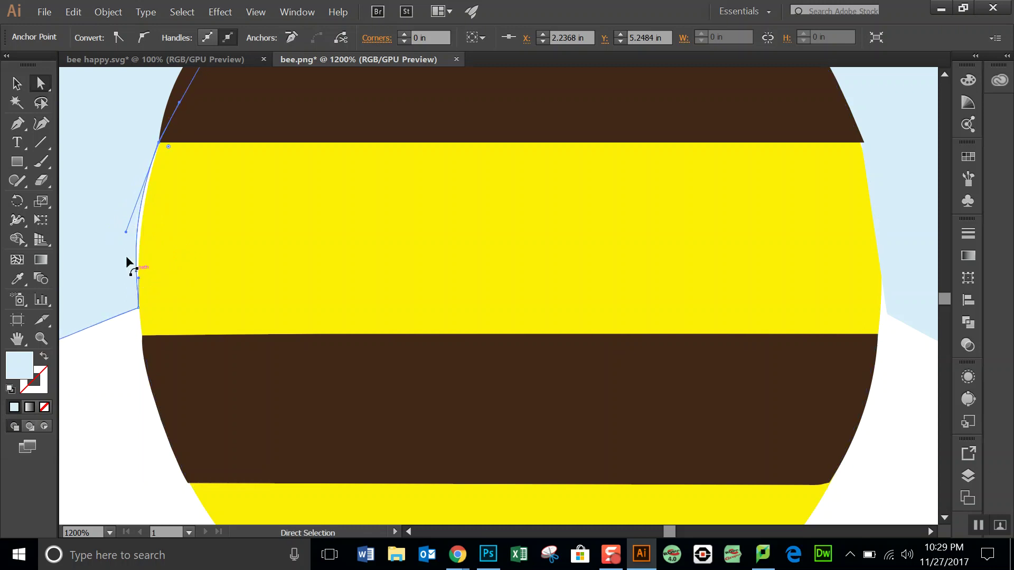
pyautogui.moveTo(125, 230); pyautogui.dragTo(137, 217)
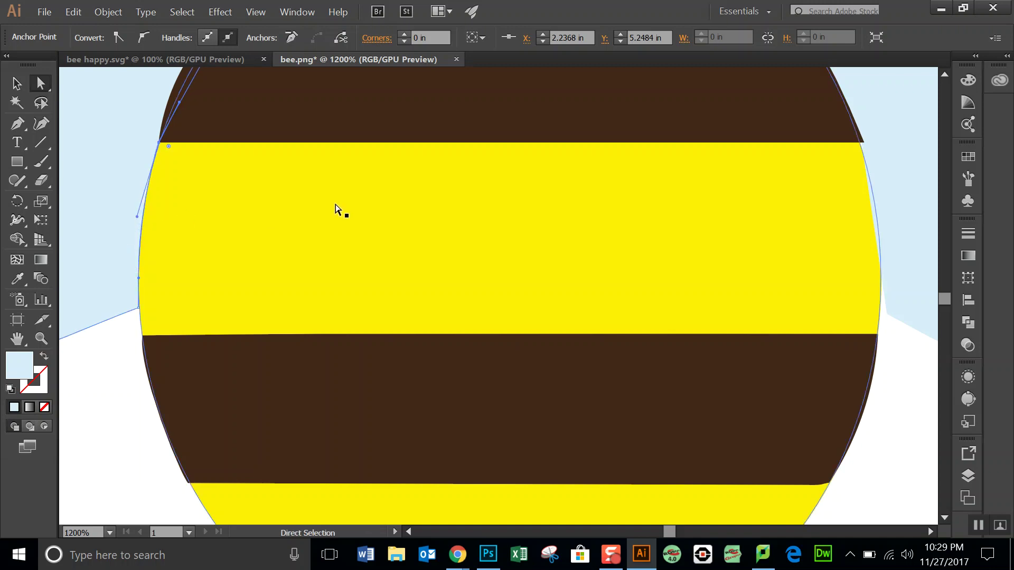
# Curve the left wing's inner edge beside the top brown stripe by adjusting the handles at both ends of that segment
pyautogui.click(946, 75)
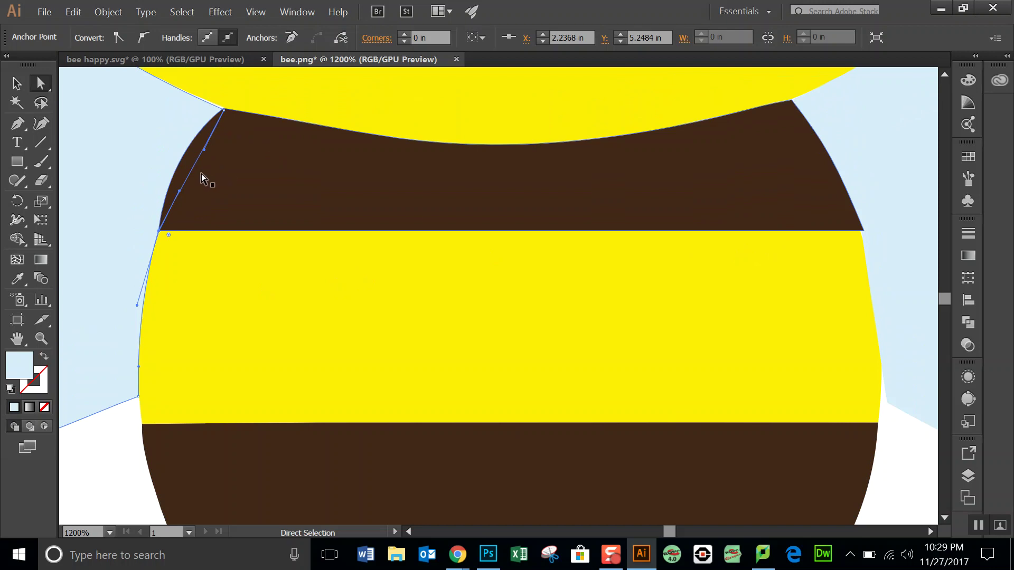
pyautogui.moveTo(180, 191); pyautogui.dragTo(168, 159)
pyautogui.click(205, 150)
pyautogui.click(192, 108)
pyautogui.click(224, 111)
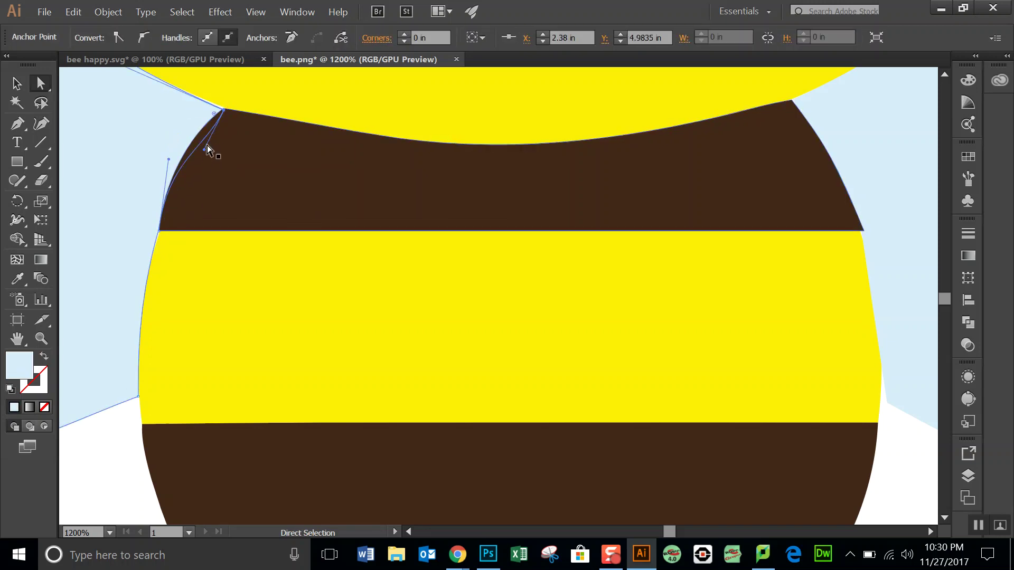
pyautogui.moveTo(204, 150); pyautogui.dragTo(213, 112)
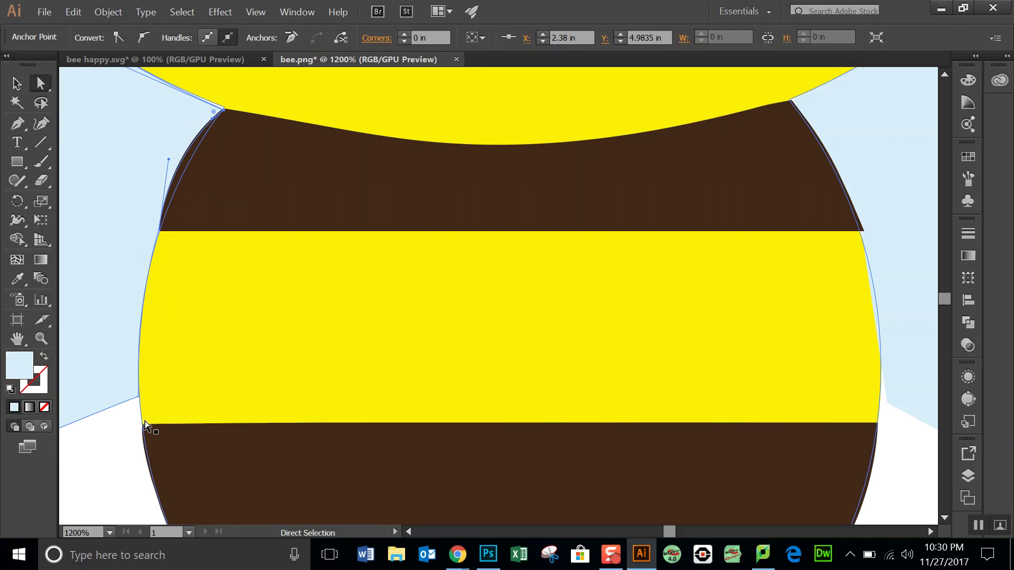
pyautogui.click(118, 440)
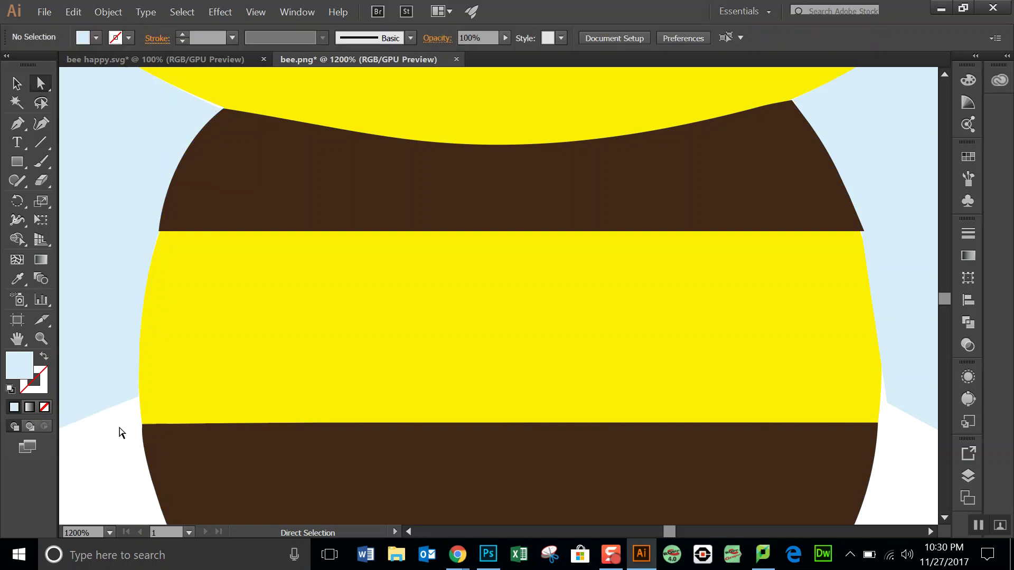
# Flatten the lower part of the top brown stripe's left edge by adjusting the curve handle of its lower-left anchor
pyautogui.click(185, 183)
pyautogui.click(158, 231)
pyautogui.moveTo(163, 186); pyautogui.dragTo(169, 200)
# Convert the left wing's anchor at the top stripe's lower corner to smooth and adjust its upper handle to follow the stripe
pyautogui.click(161, 166)
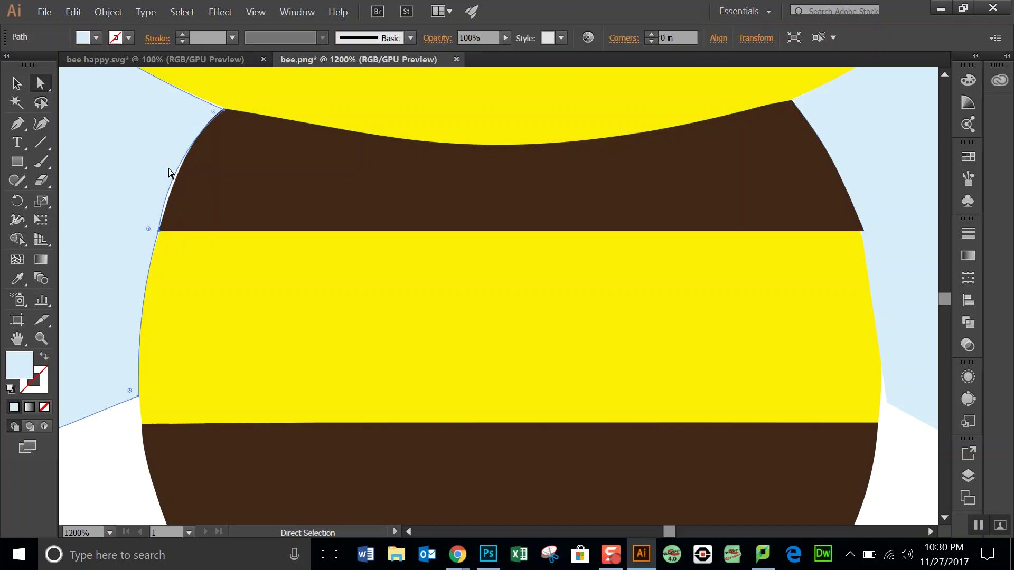
pyautogui.click(159, 232)
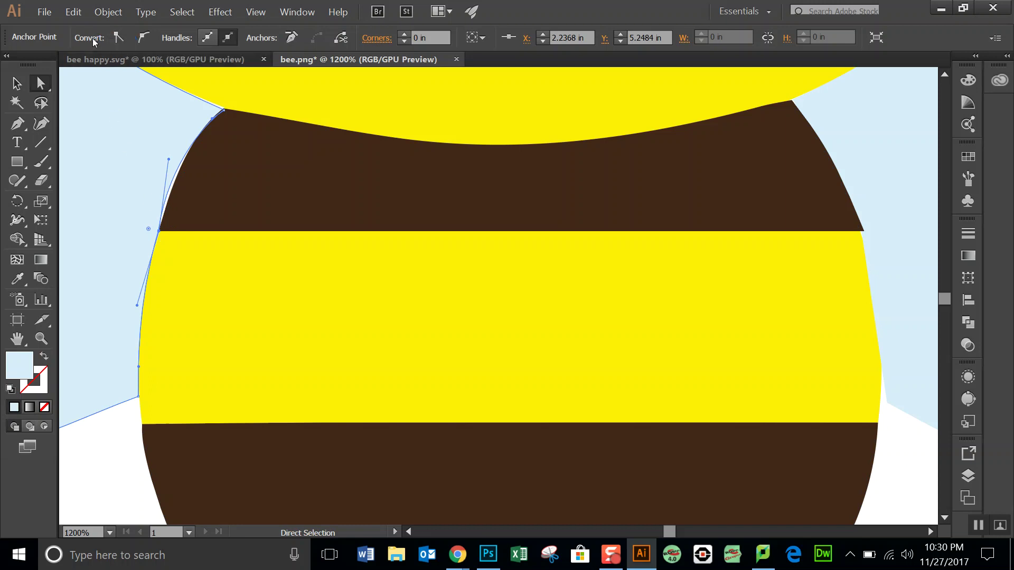
pyautogui.click(147, 40)
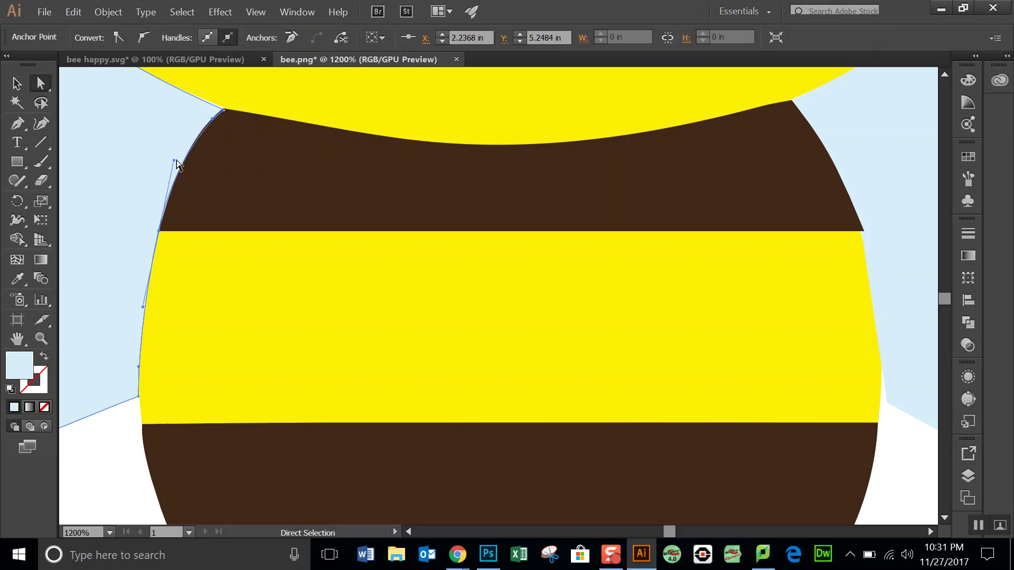
pyautogui.moveTo(174, 161); pyautogui.dragTo(173, 168)
pyautogui.click(122, 441)
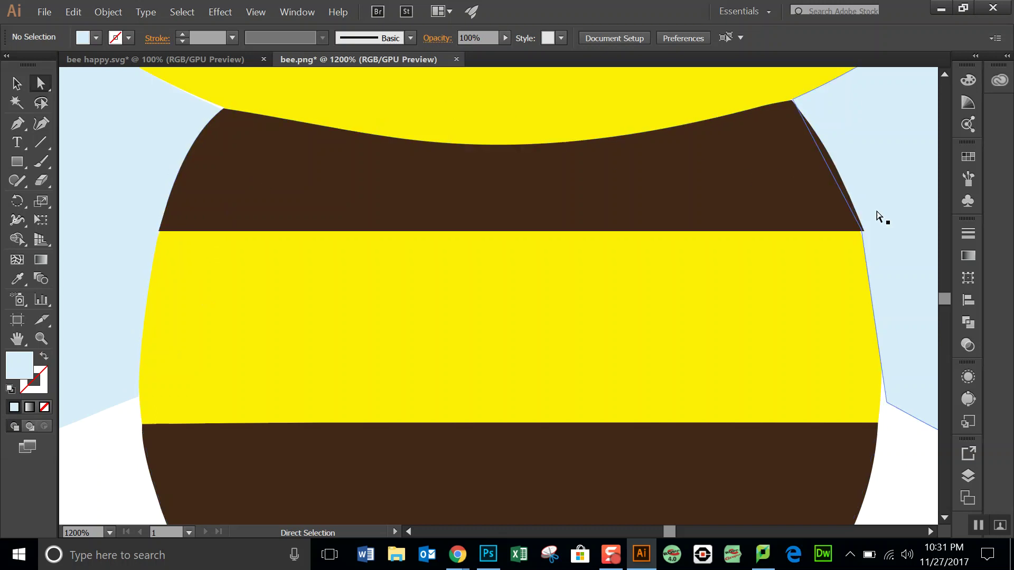
# Move the left wing's upper inner anchor up to the head's edge, at about X 2.38 in, Y 4.98 in
pyautogui.click(161, 146)
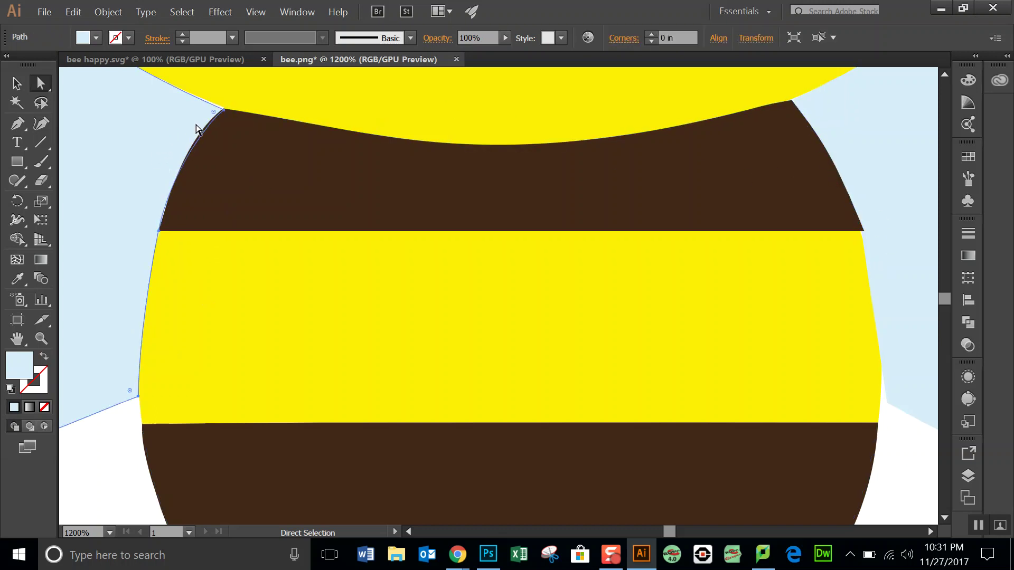
pyautogui.click(223, 112)
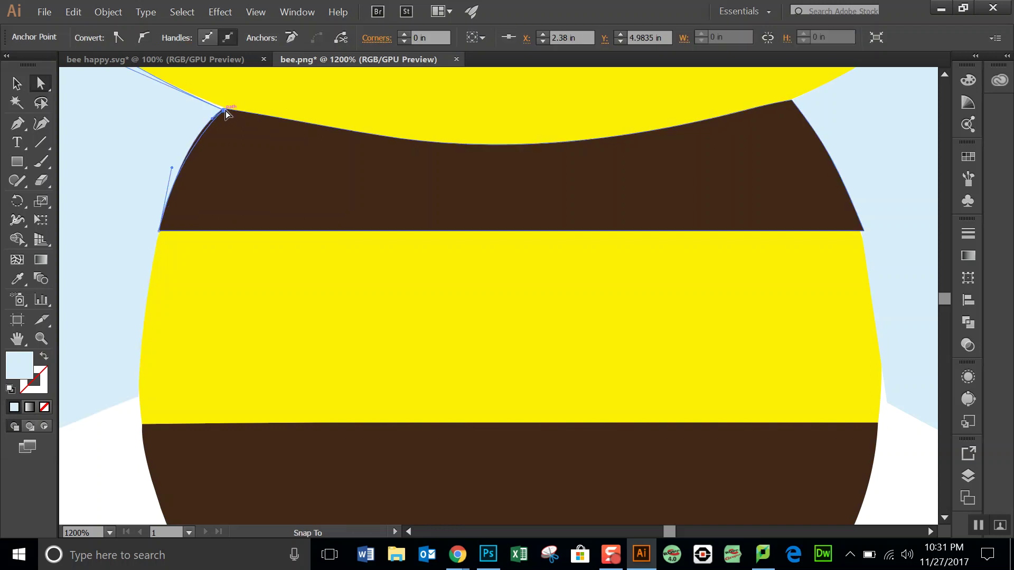
pyautogui.moveTo(226, 113); pyautogui.dragTo(228, 109)
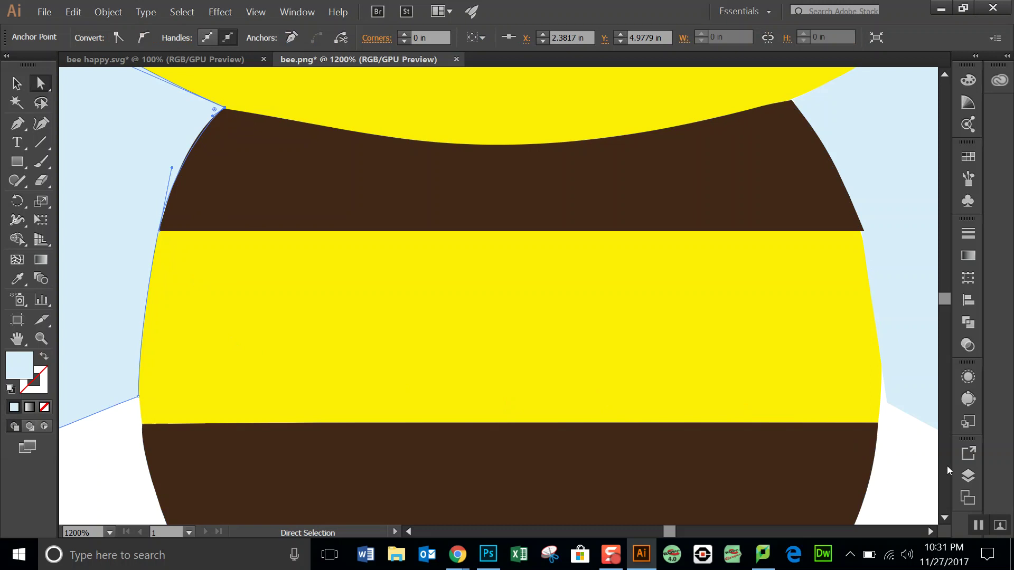
# Move the yellow body path into the group in the layer stack, placing it directly above the two light-blue wing paths' upper one
pyautogui.click(968, 477)
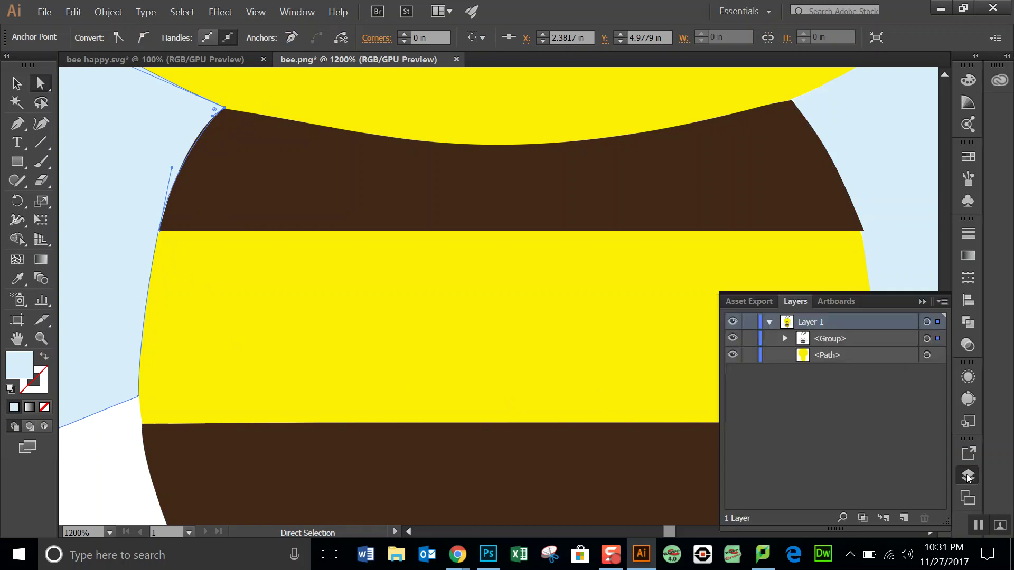
pyautogui.click(786, 338)
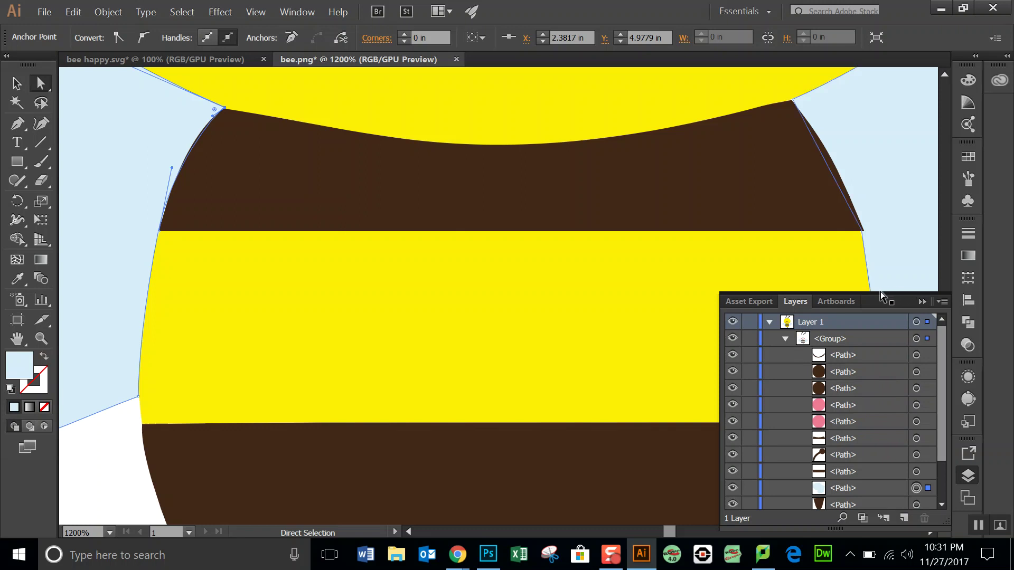
pyautogui.moveTo(891, 290); pyautogui.dragTo(880, 130)
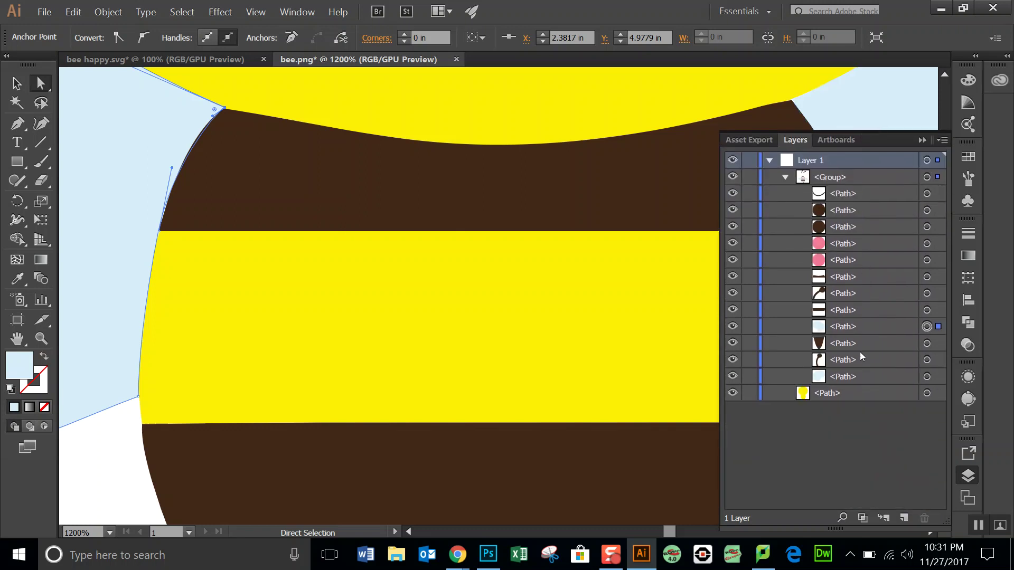
pyautogui.click(861, 392)
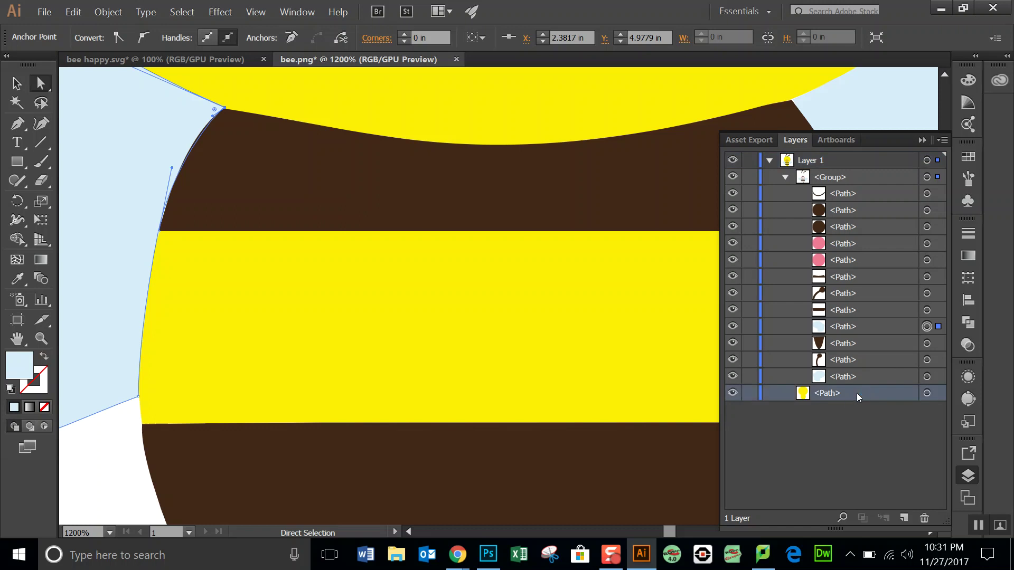
pyautogui.moveTo(857, 393); pyautogui.dragTo(863, 318)
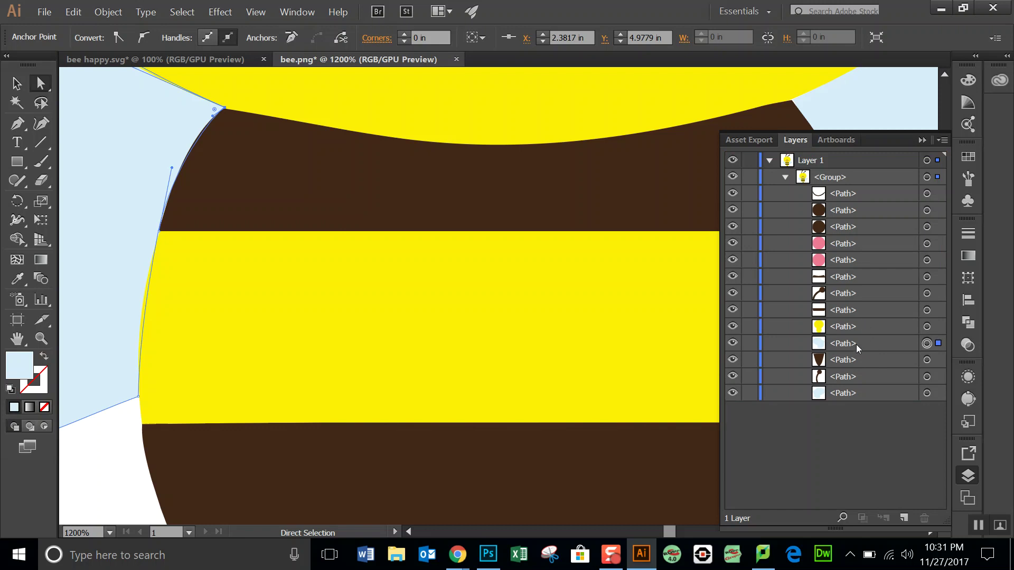
# Reorder the brown stinger path and the remaining antenna path in the layer stack so both sit above the yellow body
pyautogui.click(888, 358)
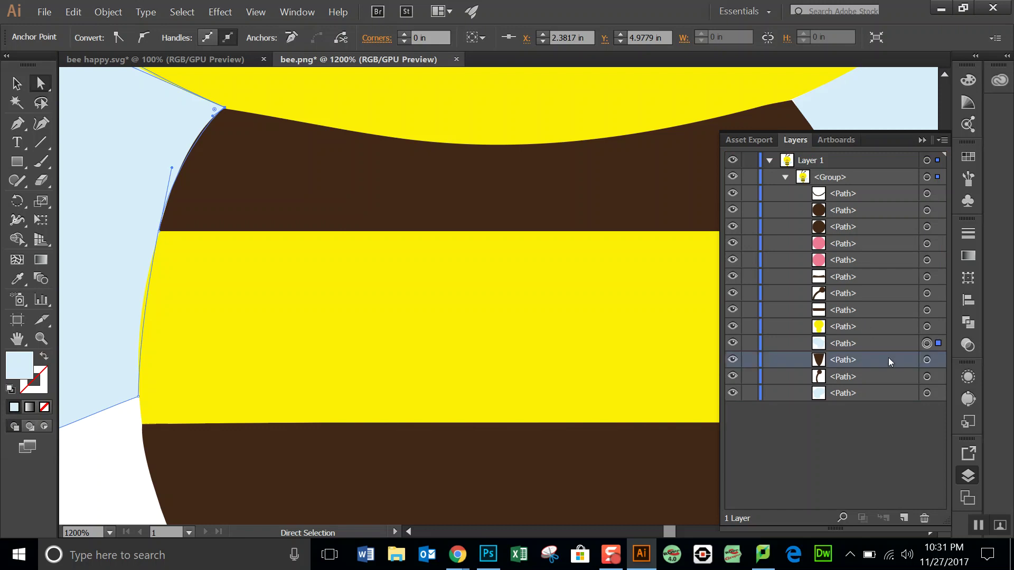
pyautogui.moveTo(889, 359); pyautogui.dragTo(880, 299)
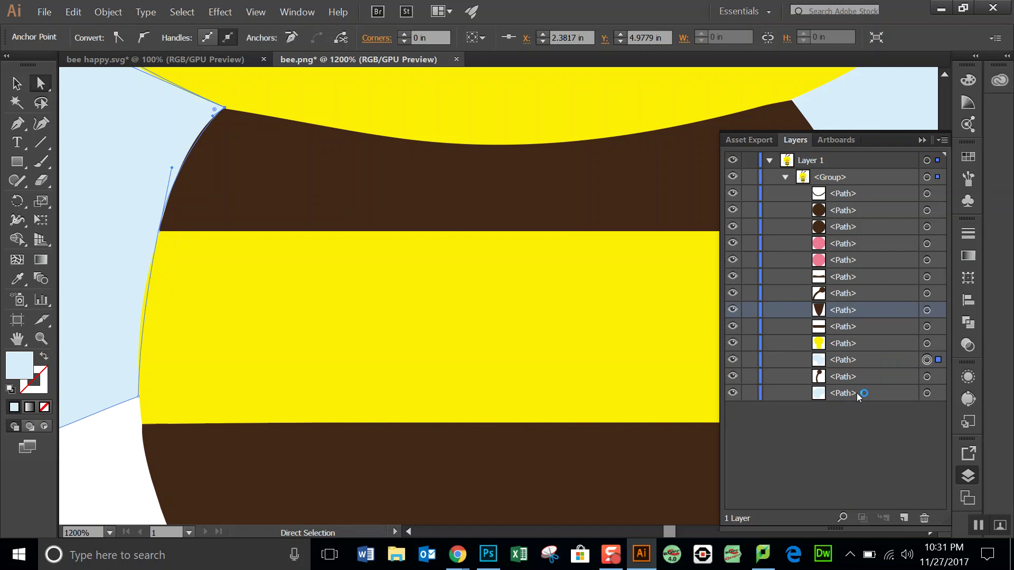
pyautogui.click(859, 366)
pyautogui.click(865, 377)
pyautogui.moveTo(871, 377); pyautogui.dragTo(868, 338)
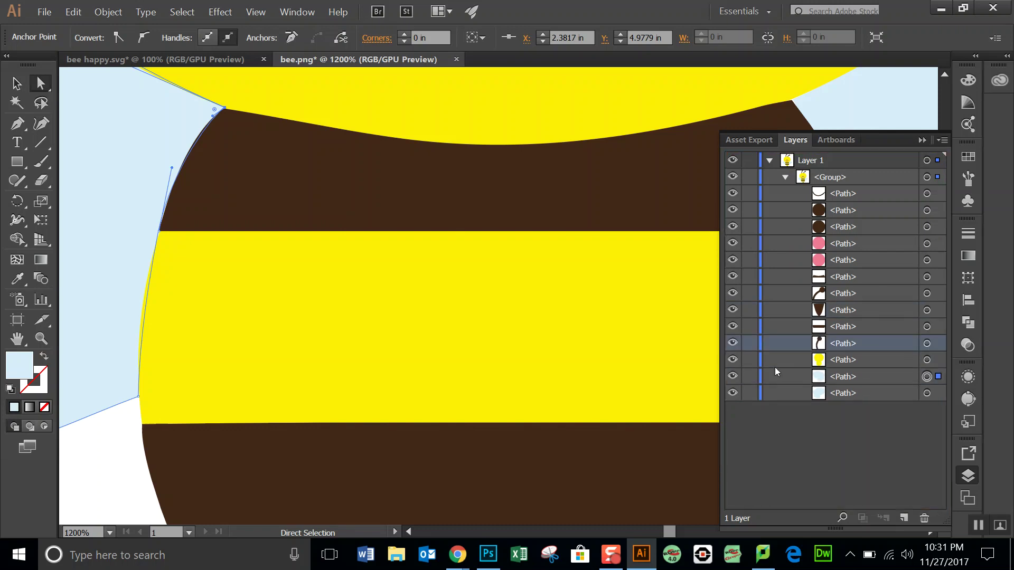
pyautogui.click(921, 138)
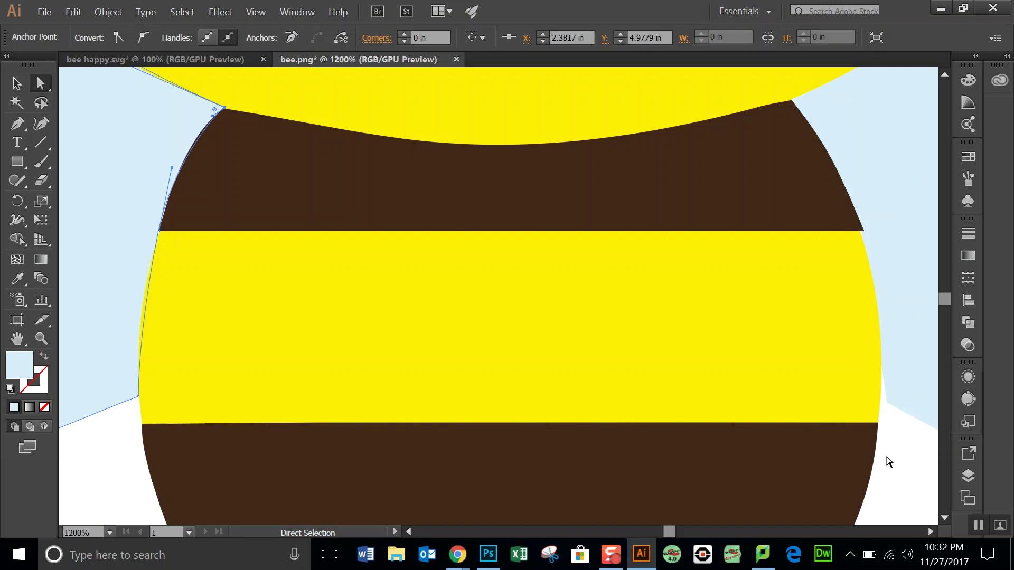
# Move the top brown stripe's lower-right corner anchor slightly inward onto the yellow body's edge
pyautogui.click(869, 235)
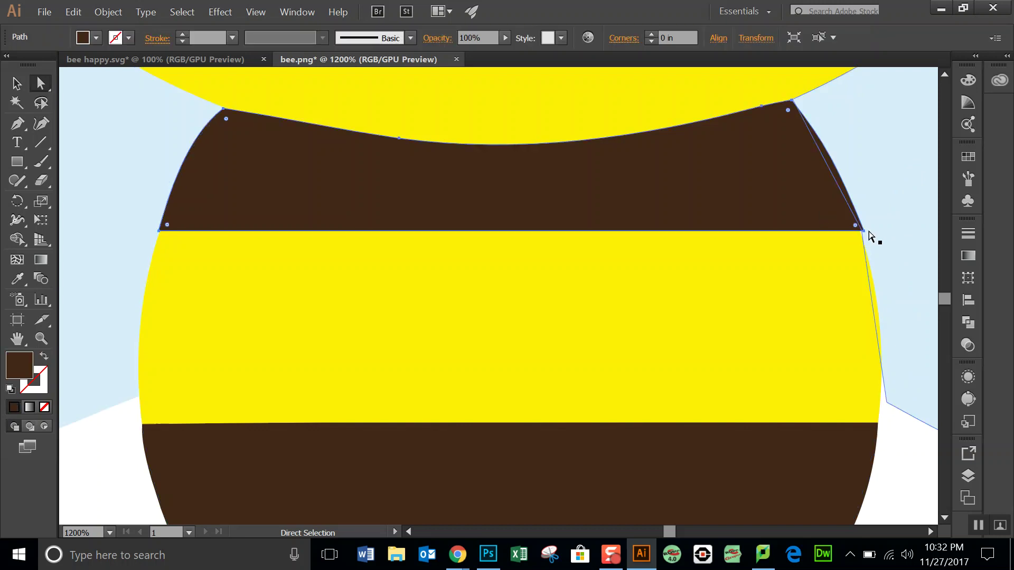
pyautogui.click(863, 231)
pyautogui.moveTo(863, 233); pyautogui.dragTo(861, 232)
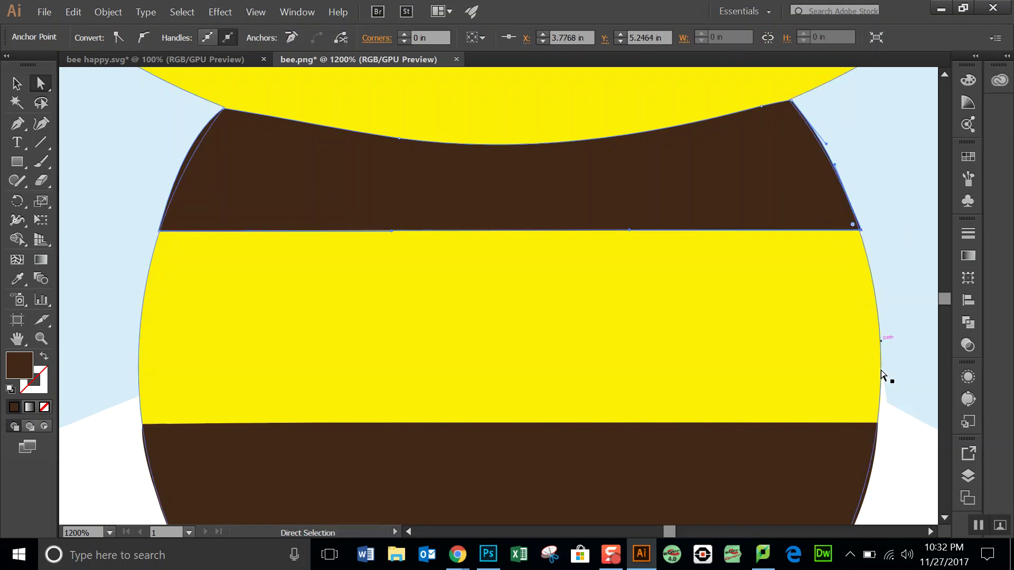
pyautogui.click(893, 450)
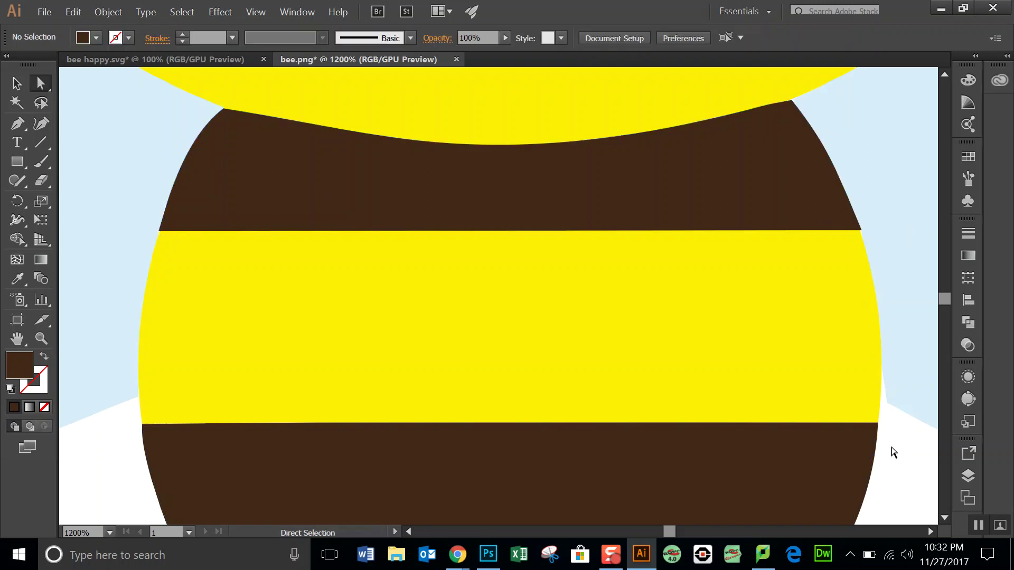
# Fit the right wing's lower inner anchor and its curve handle to the body's edge, and shift the yellow body slightly right
pyautogui.click(887, 404)
pyautogui.moveTo(887, 404); pyautogui.dragTo(880, 397)
pyautogui.moveTo(872, 342); pyautogui.dragTo(884, 324)
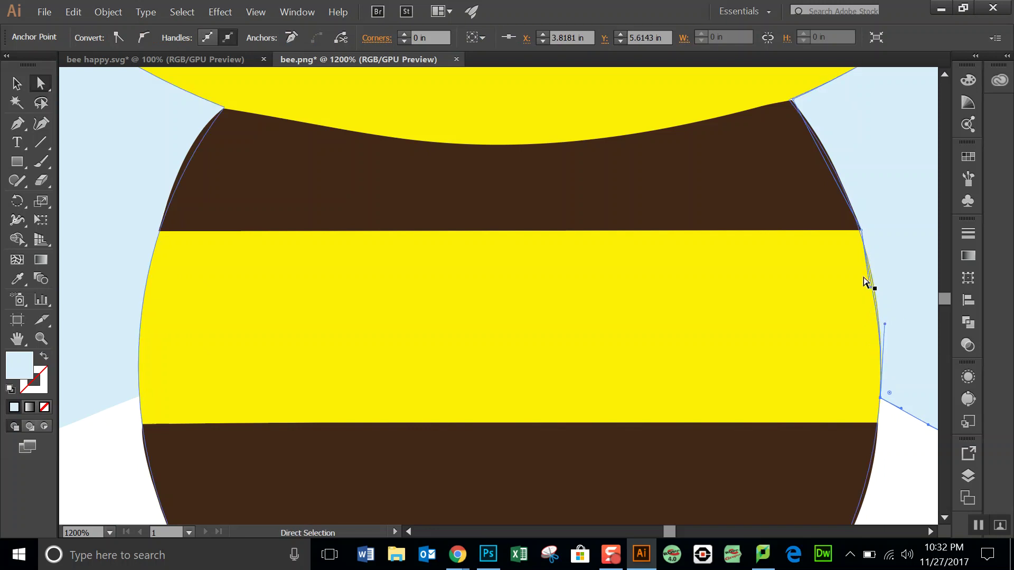
pyautogui.moveTo(868, 290); pyautogui.dragTo(870, 290)
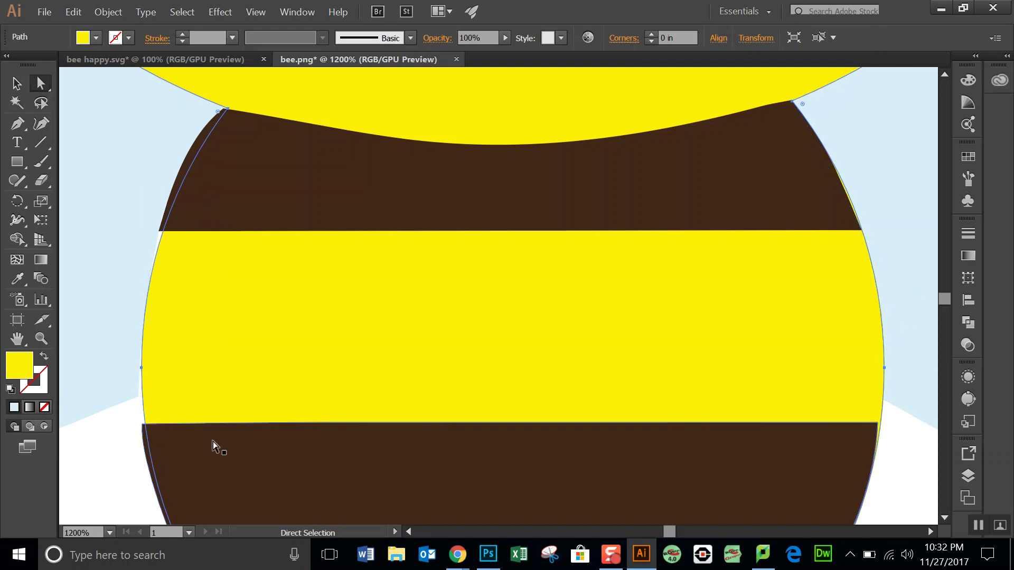
# Try to nudge the lower brown stripe and its upper-left anchor sideways to match the yellow body's edge
pyautogui.click(944, 518)
pyautogui.click(943, 518)
pyautogui.click(944, 518)
pyautogui.click(944, 518)
pyautogui.click(944, 518)
pyautogui.click(943, 518)
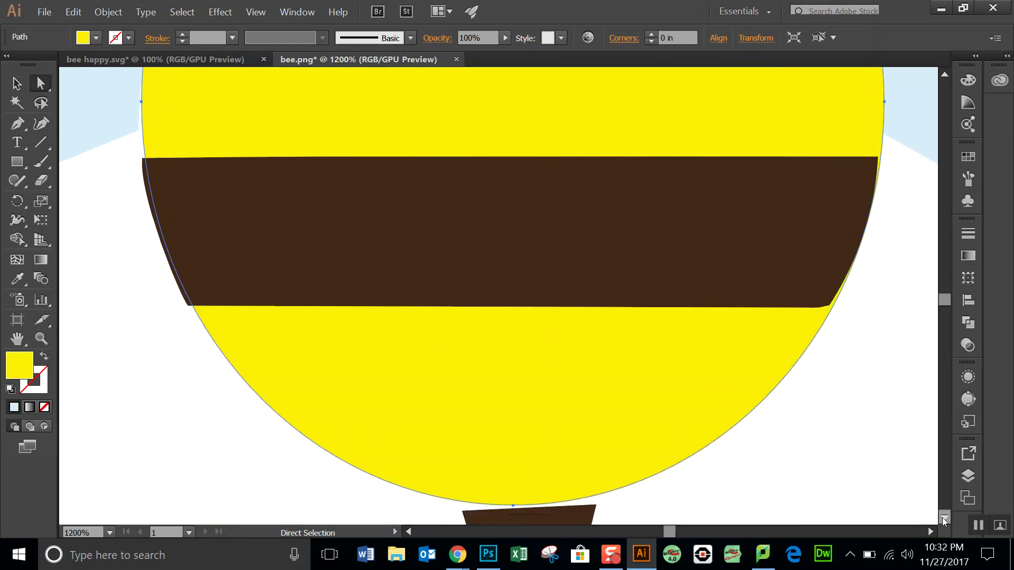
pyautogui.click(761, 261)
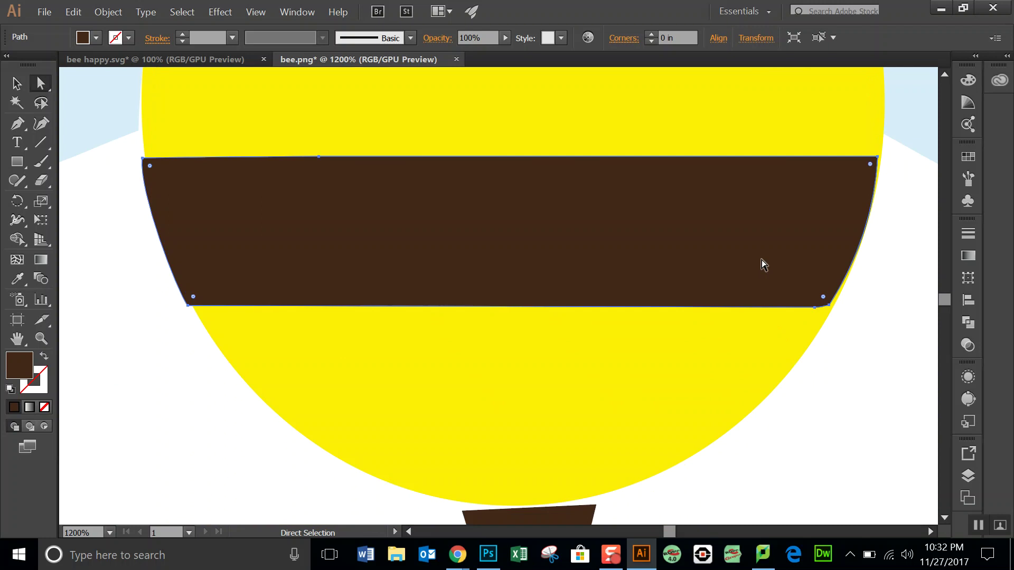
pyautogui.press('Right')
pyautogui.press('Left')
pyautogui.click(143, 164)
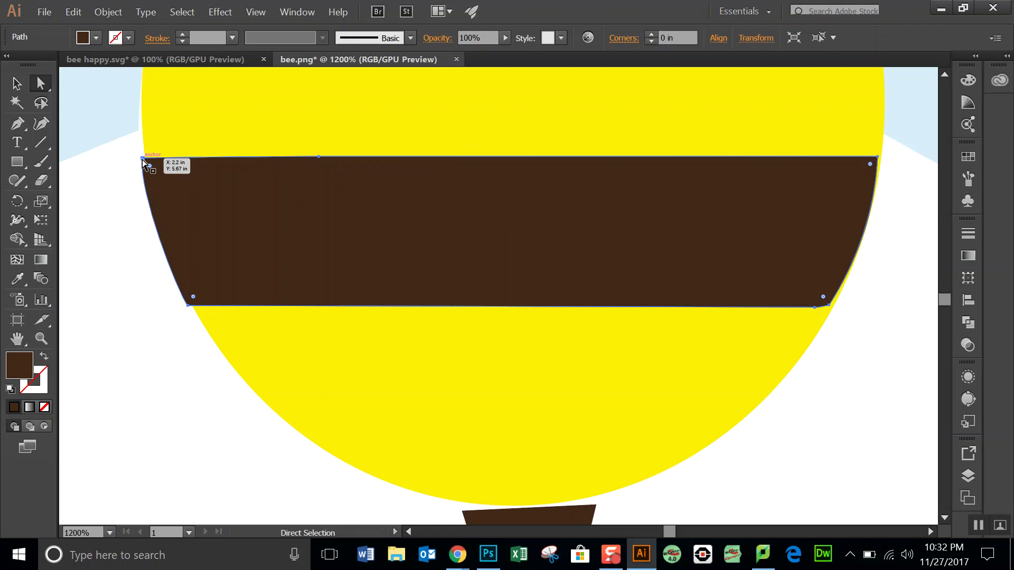
pyautogui.click(142, 159)
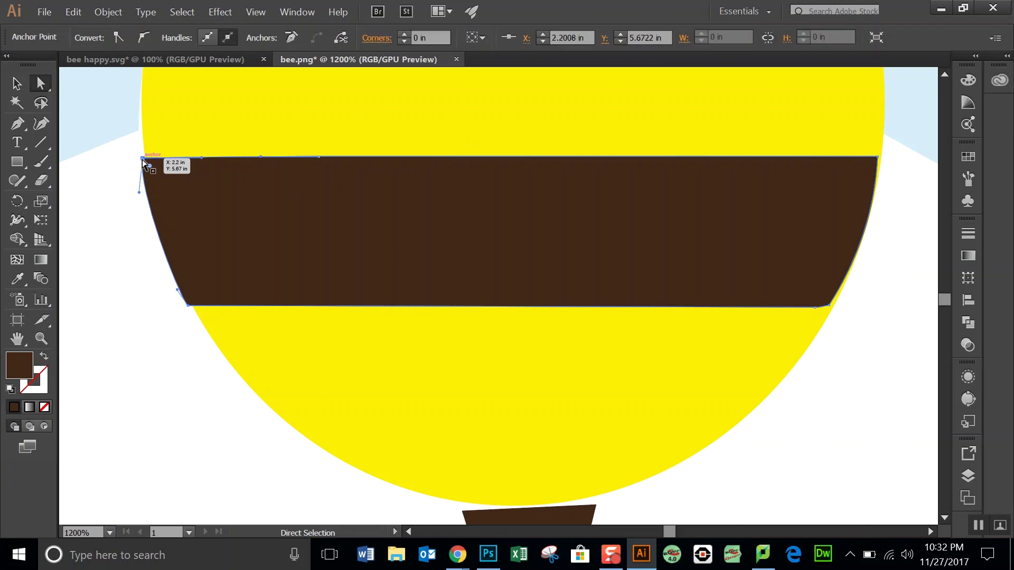
pyautogui.press('Right')
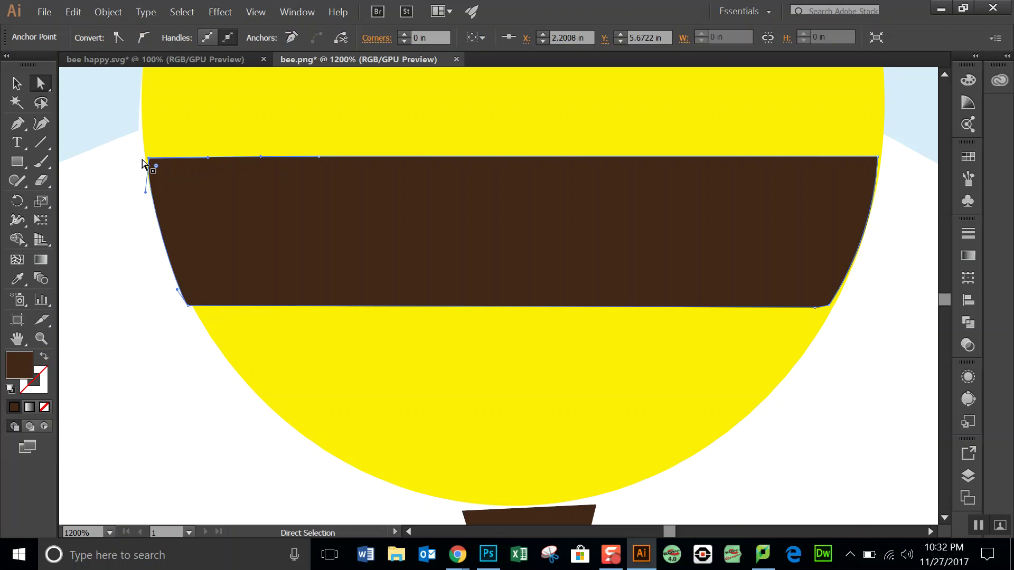
pyautogui.press('Left')
pyautogui.press('Right')
pyautogui.press('Left')
pyautogui.press('Right')
pyautogui.press('Left')
# Move the lower brown stripe's left and right corner anchors onto the yellow body's edge, levelling its top edge
pyautogui.click(187, 306)
pyautogui.moveTo(187, 305); pyautogui.dragTo(191, 305)
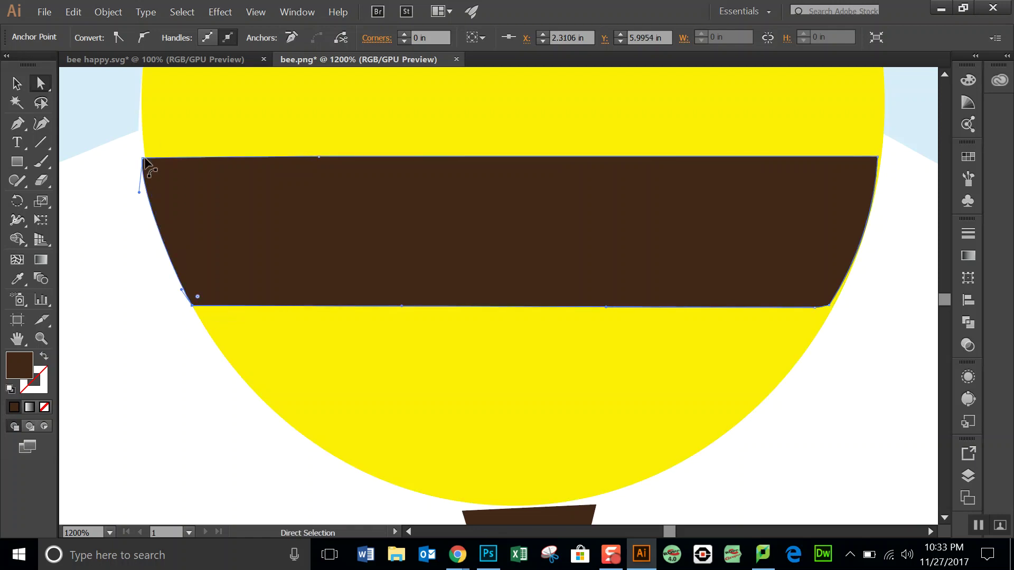
pyautogui.moveTo(144, 160); pyautogui.dragTo(149, 156)
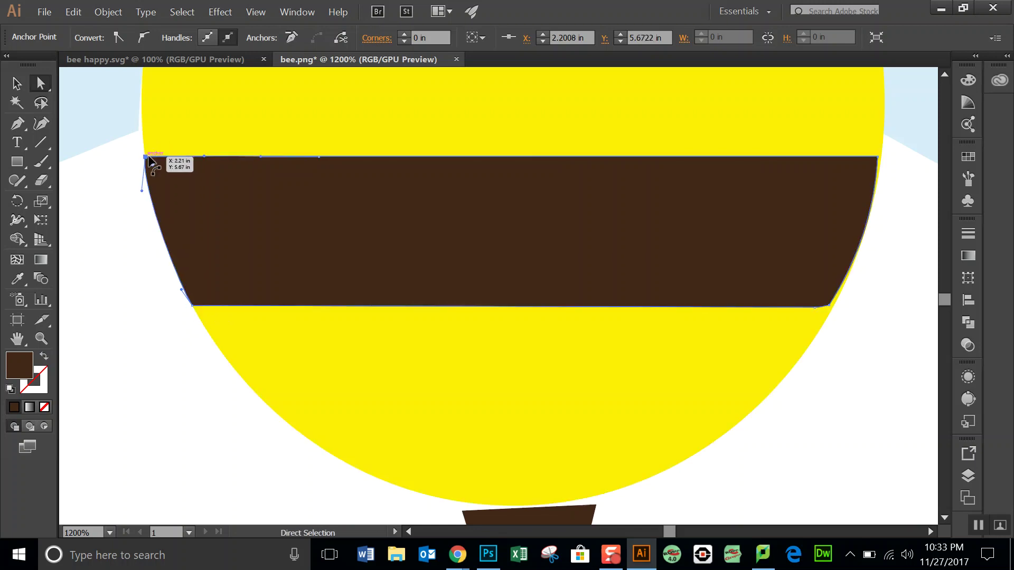
pyautogui.moveTo(878, 157); pyautogui.dragTo(881, 157)
pyautogui.moveTo(826, 308); pyautogui.dragTo(835, 305)
pyautogui.click(797, 398)
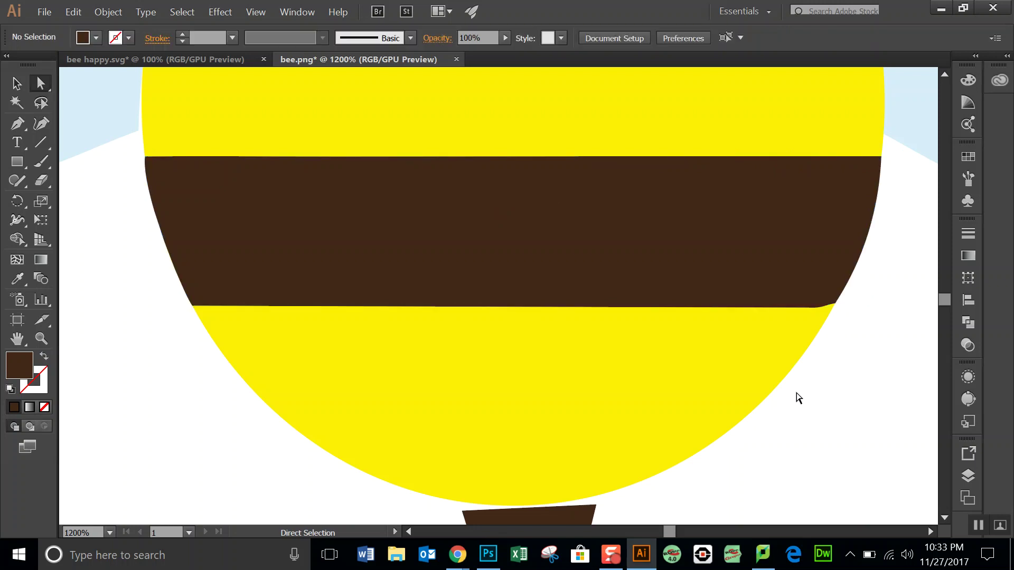
# Sharpen the stinger's blunt tip into a single point by removing its corner rounding
pyautogui.click(945, 519)
pyautogui.click(945, 519)
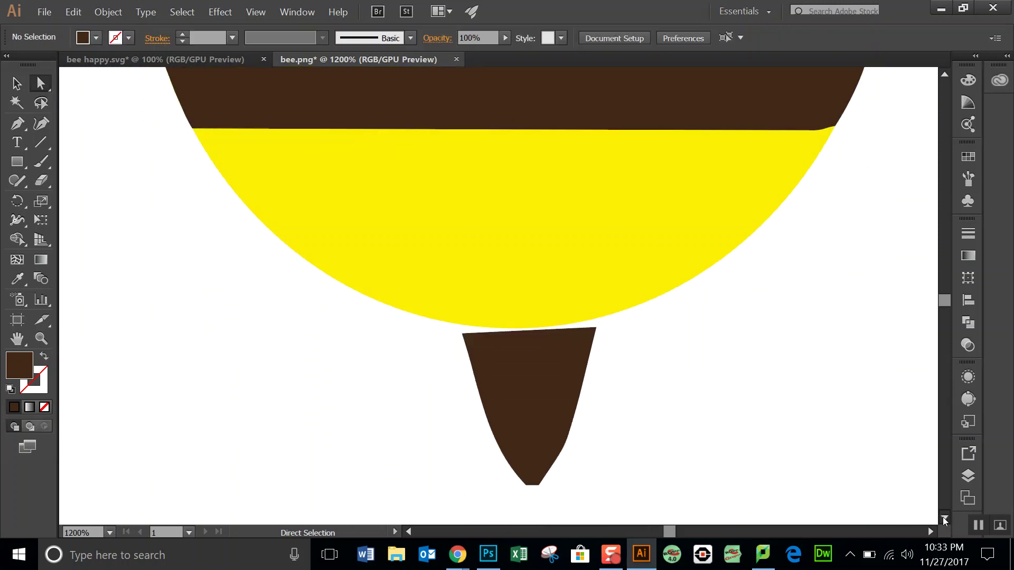
pyautogui.click(515, 384)
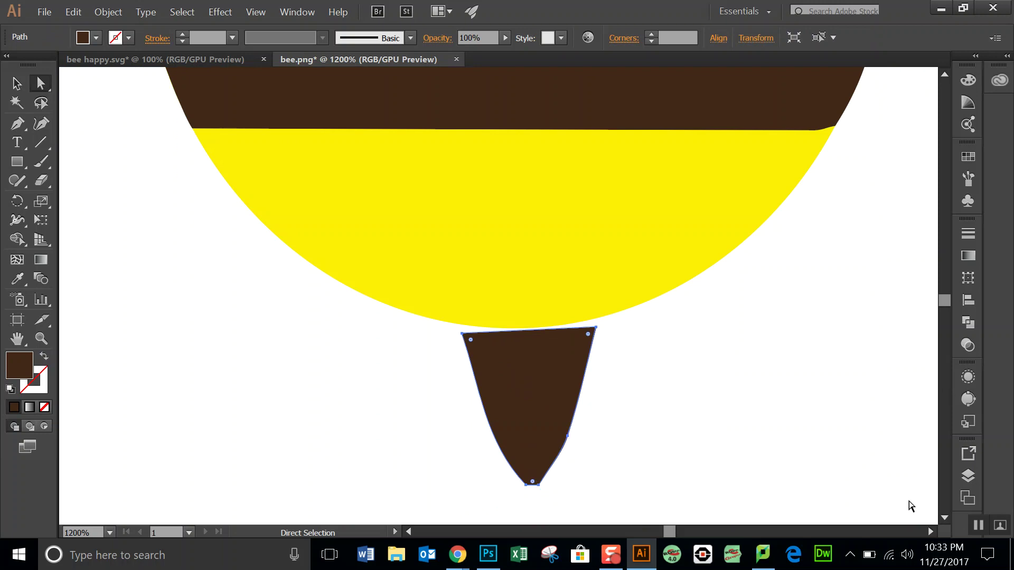
pyautogui.click(945, 518)
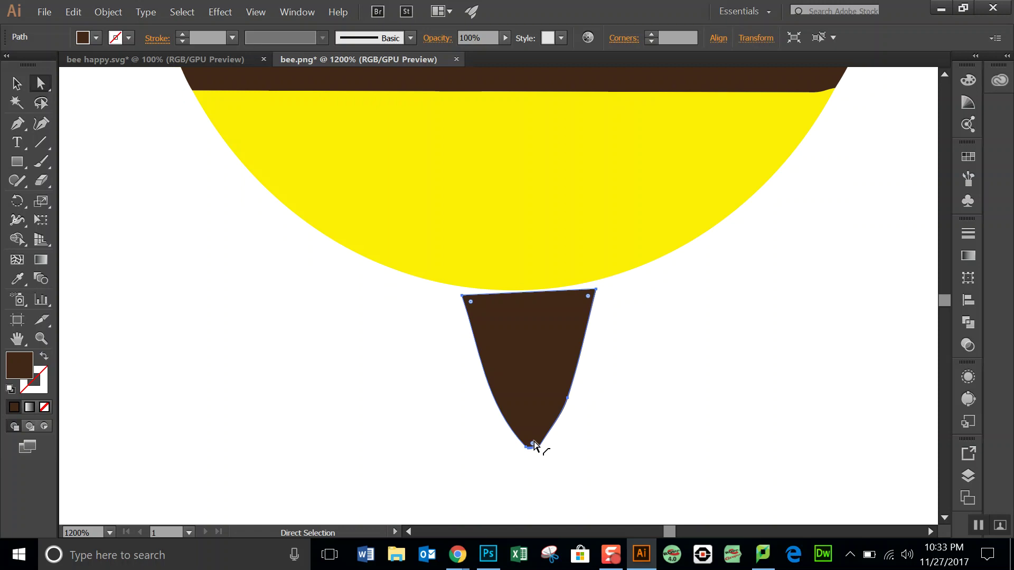
pyautogui.click(533, 444)
pyautogui.moveTo(533, 446); pyautogui.dragTo(534, 487)
# Curve the stinger's lower-right edge outward with its anchor handle and move the stinger up to overlap the body's bottom edge
pyautogui.click(569, 402)
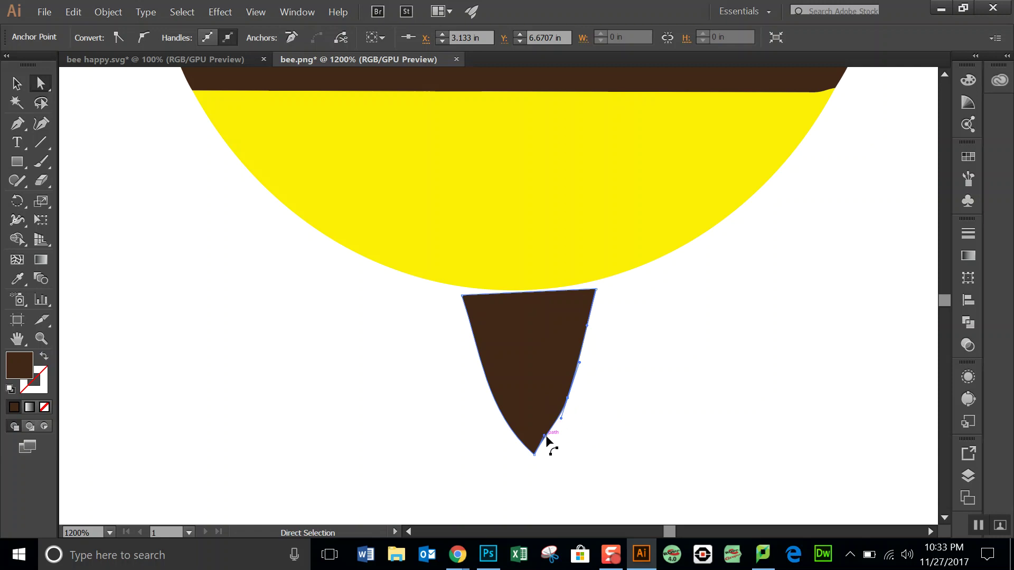
pyautogui.moveTo(543, 435); pyautogui.dragTo(549, 443)
pyautogui.click(581, 432)
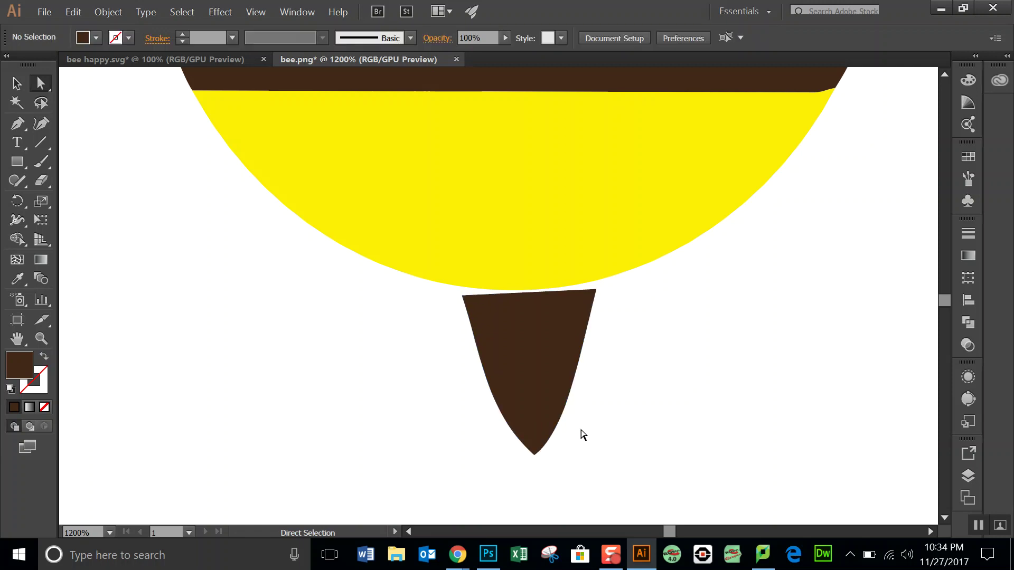
pyautogui.click(534, 365)
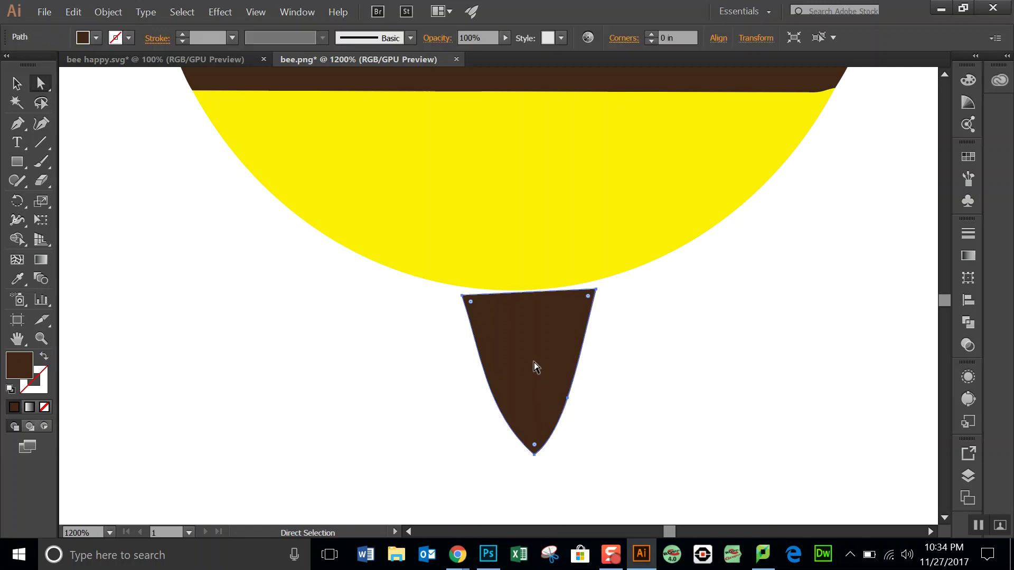
pyautogui.moveTo(531, 359); pyautogui.dragTo(525, 343)
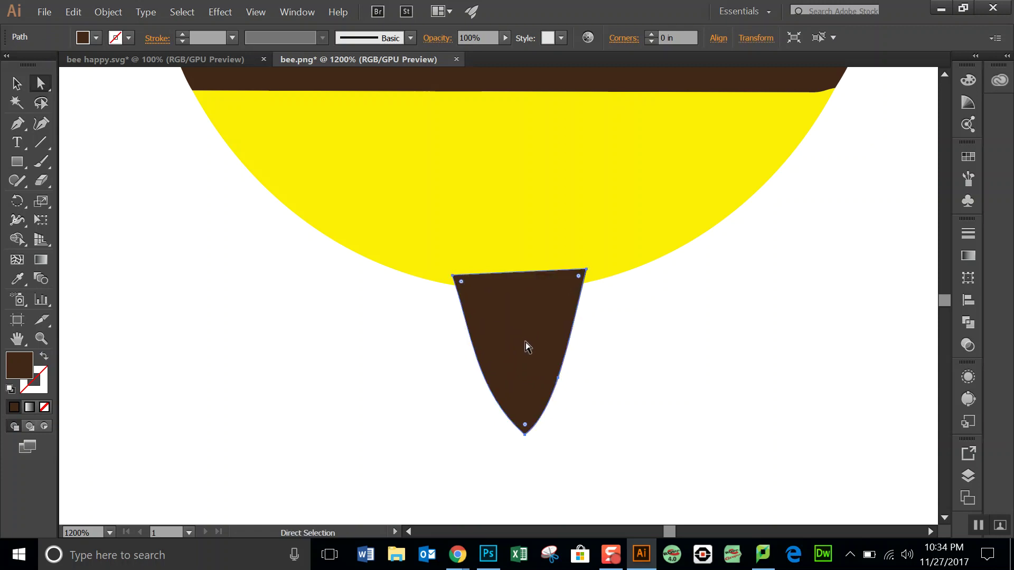
# Move the top brown stripe's left corner anchors and the left wing's matching inner anchors inward onto the yellow body's edge
pyautogui.click(944, 75)
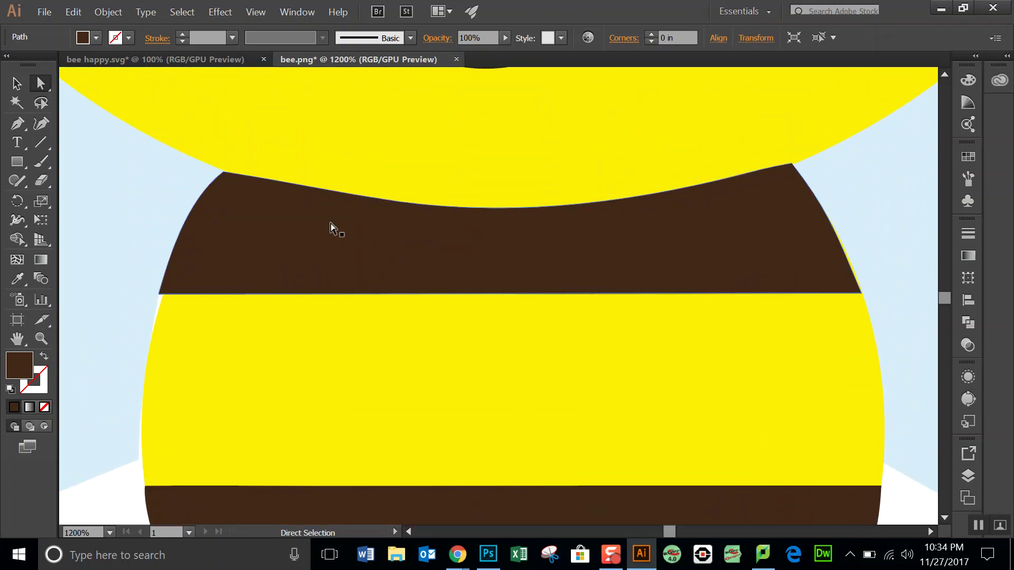
pyautogui.click(205, 259)
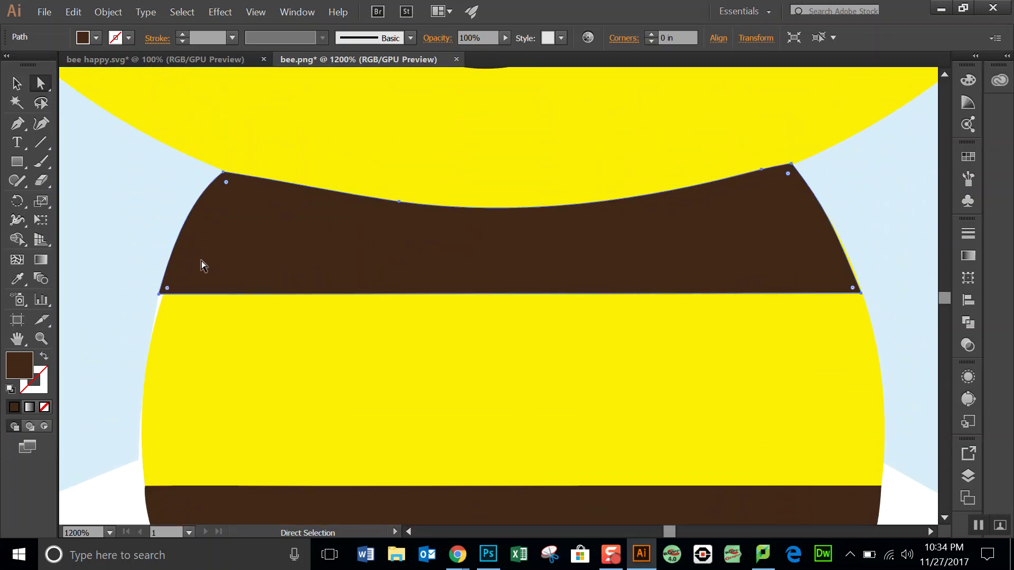
pyautogui.click(159, 294)
pyautogui.moveTo(159, 294); pyautogui.dragTo(163, 296)
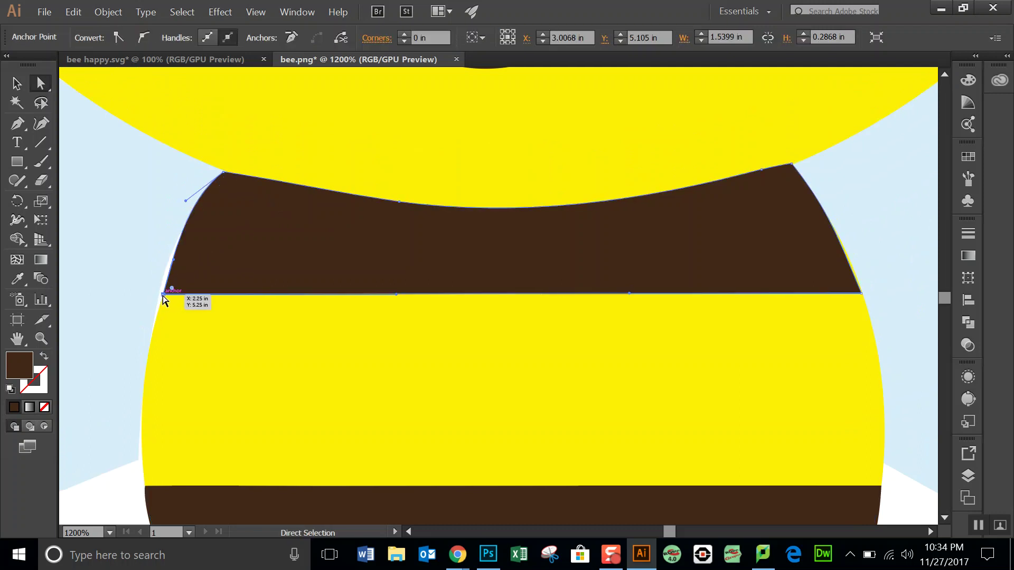
pyautogui.moveTo(224, 174); pyautogui.dragTo(230, 175)
pyautogui.click(221, 176)
pyautogui.moveTo(161, 297); pyautogui.dragTo(163, 297)
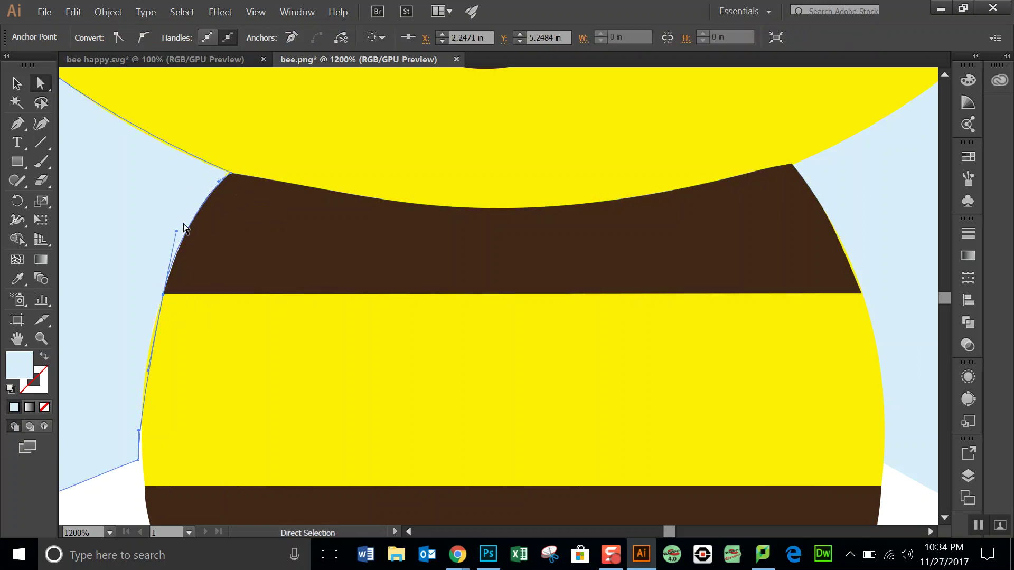
pyautogui.click(944, 75)
pyautogui.moveTo(943, 76); pyautogui.dragTo(943, 76)
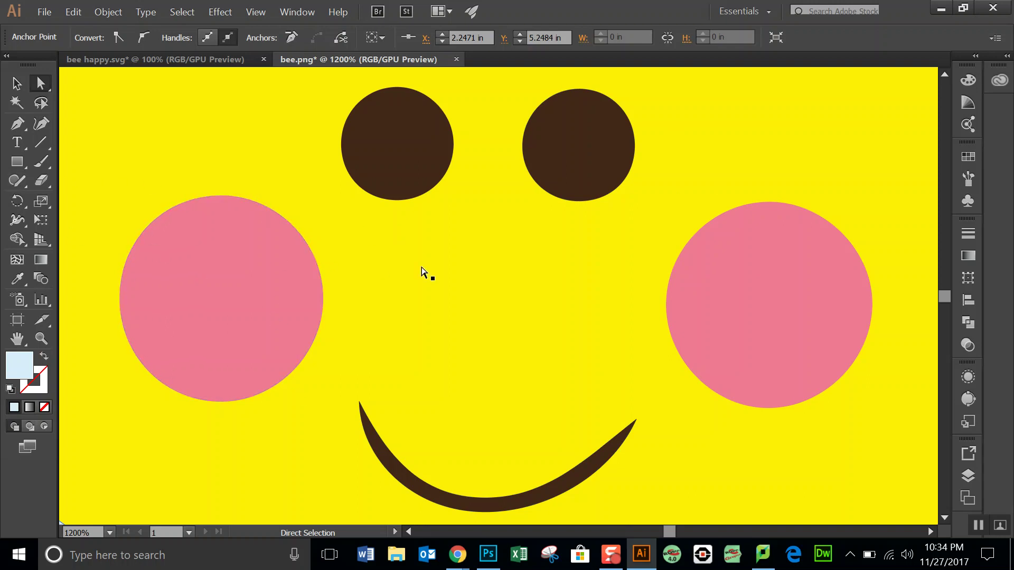
pyautogui.click(946, 75)
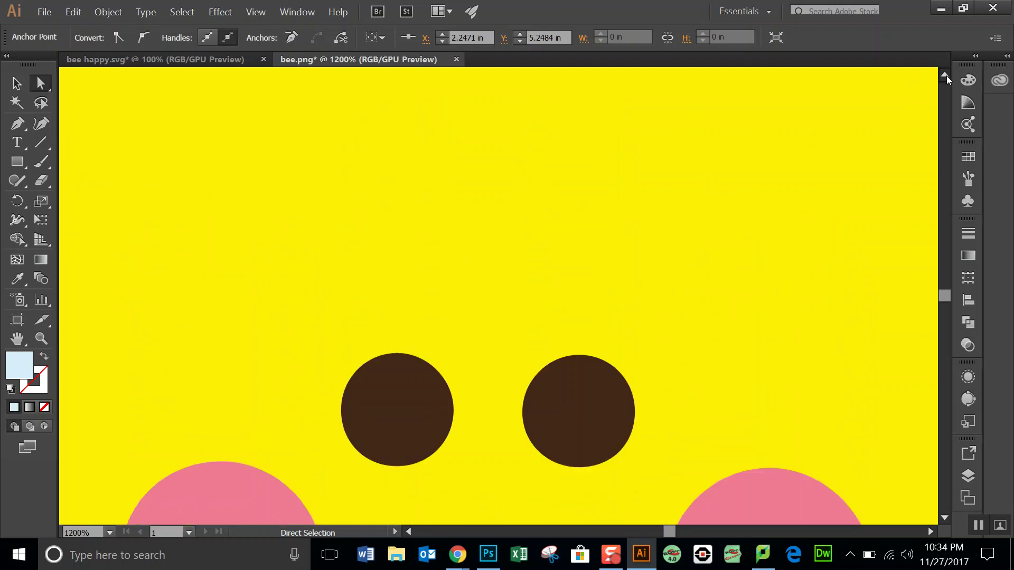
# Square off the right antenna's base by deleting its rounded end anchors, and close the open path with Unite
pyautogui.moveTo(946, 75); pyautogui.dragTo(946, 75)
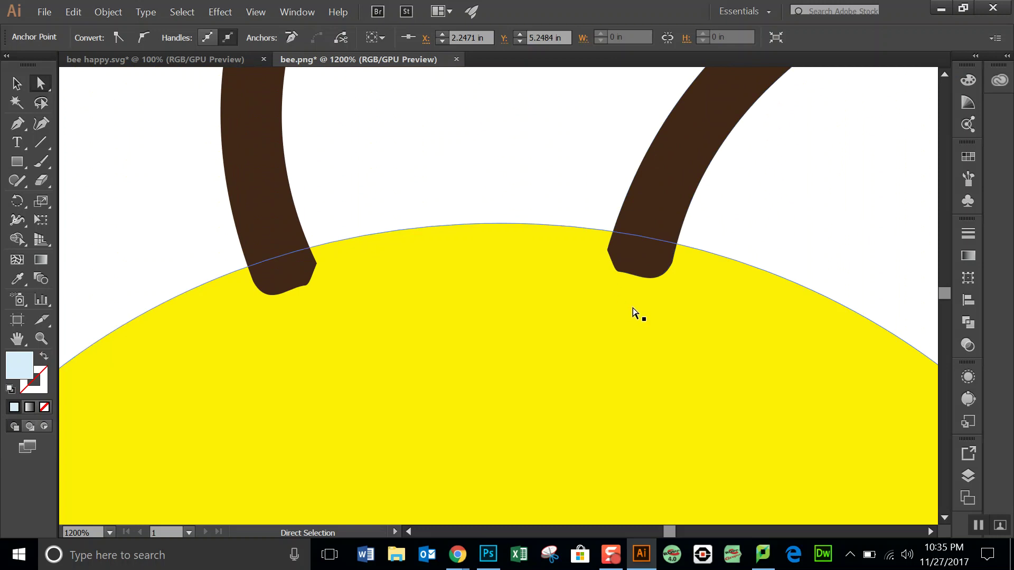
pyautogui.click(622, 256)
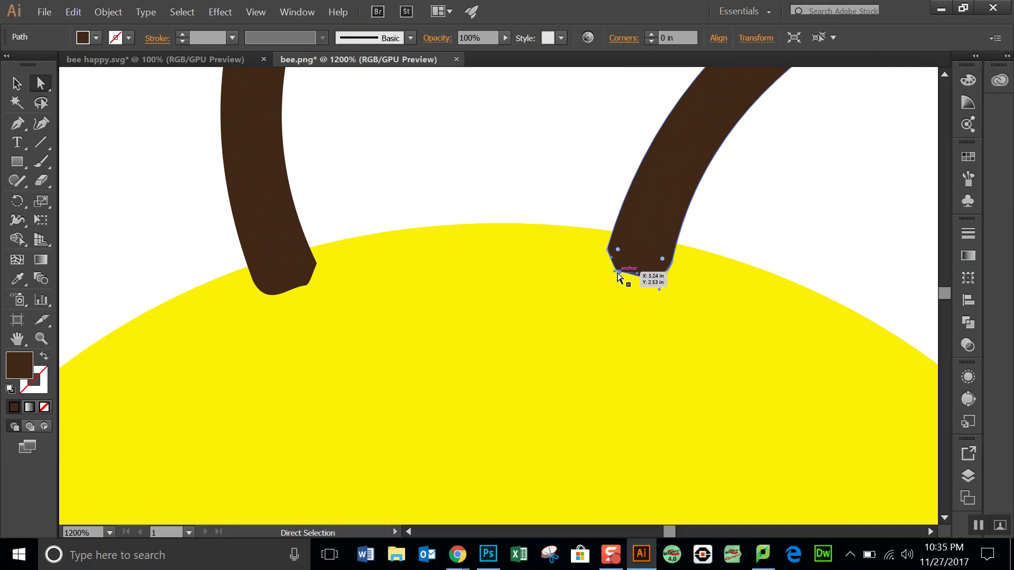
pyautogui.click(617, 272)
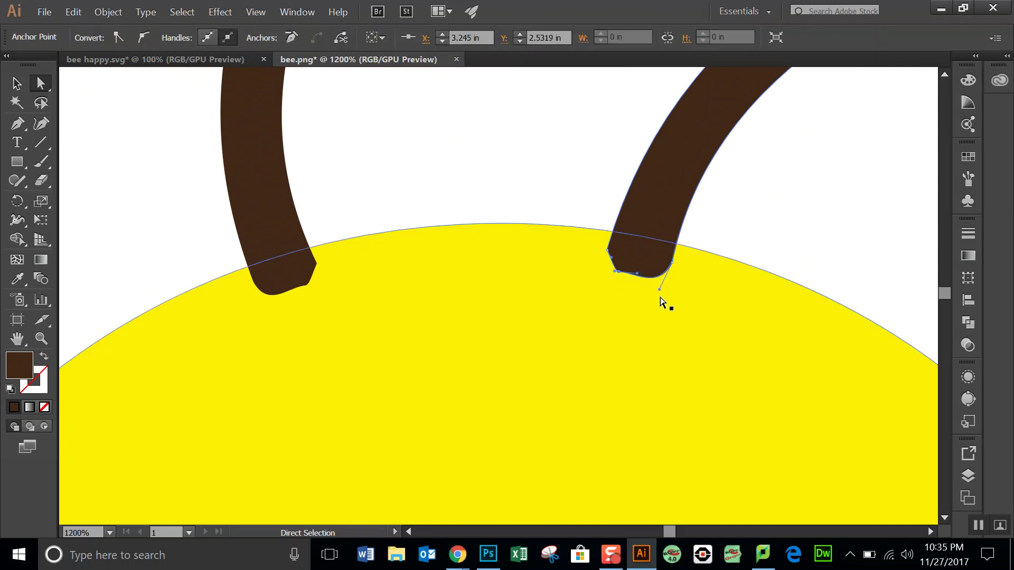
pyautogui.press('Delete')
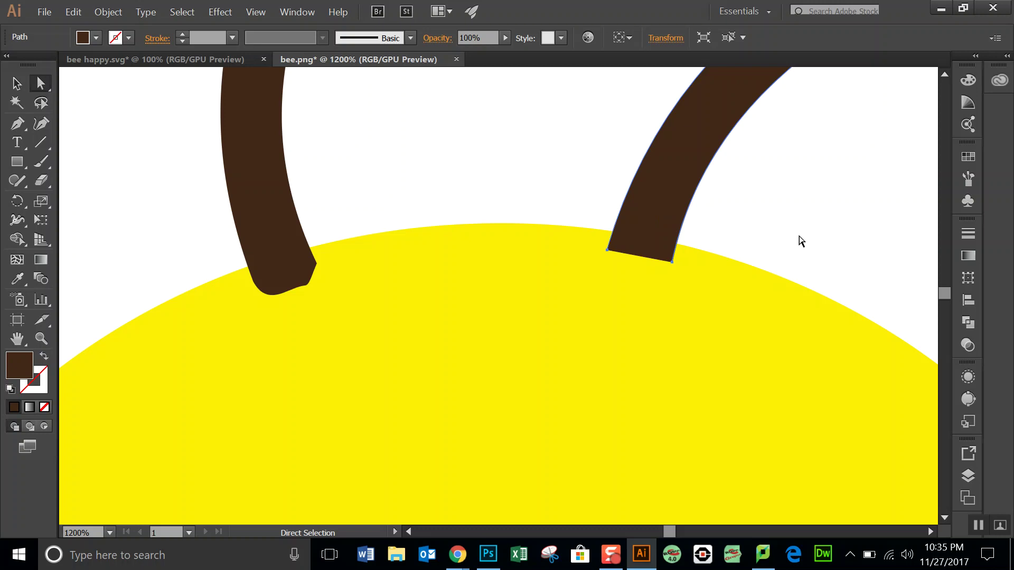
pyautogui.click(968, 322)
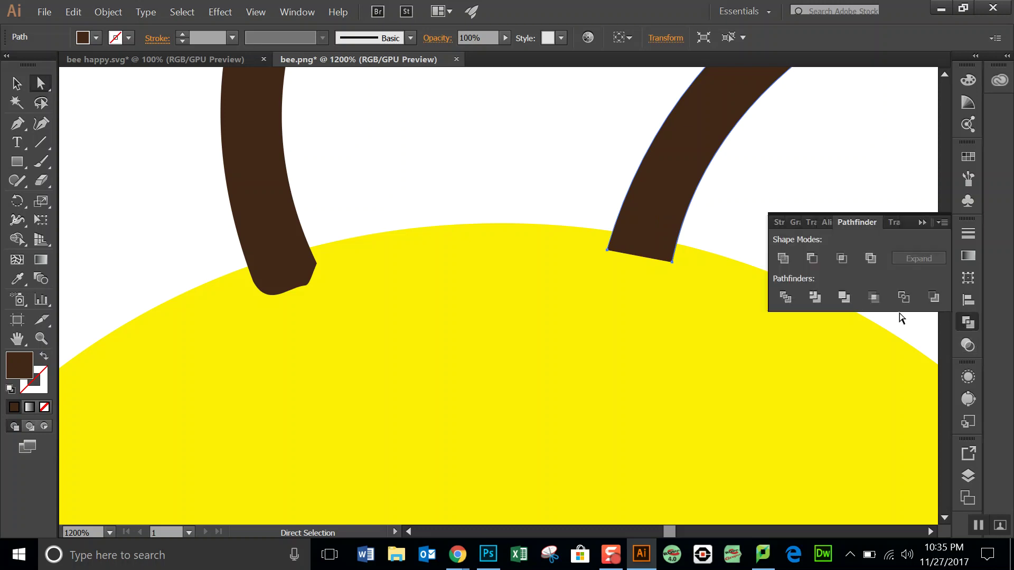
pyautogui.click(786, 260)
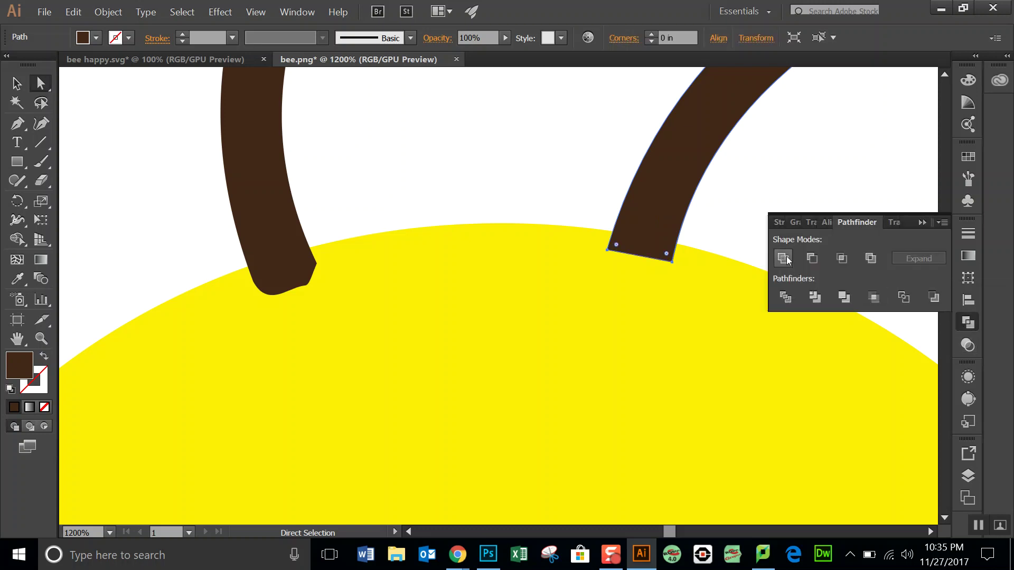
pyautogui.keyDown('shift'); pyautogui.click(622, 267); pyautogui.keyUp('shift')
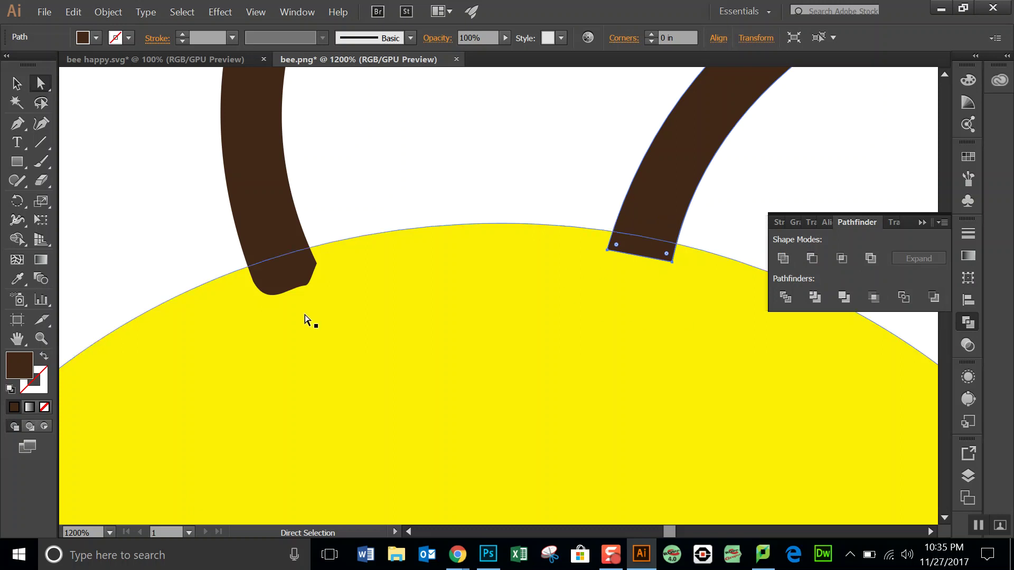
# Square off the left antenna's base by deleting its lower end anchor and closing the path with Unite
pyautogui.click(268, 252)
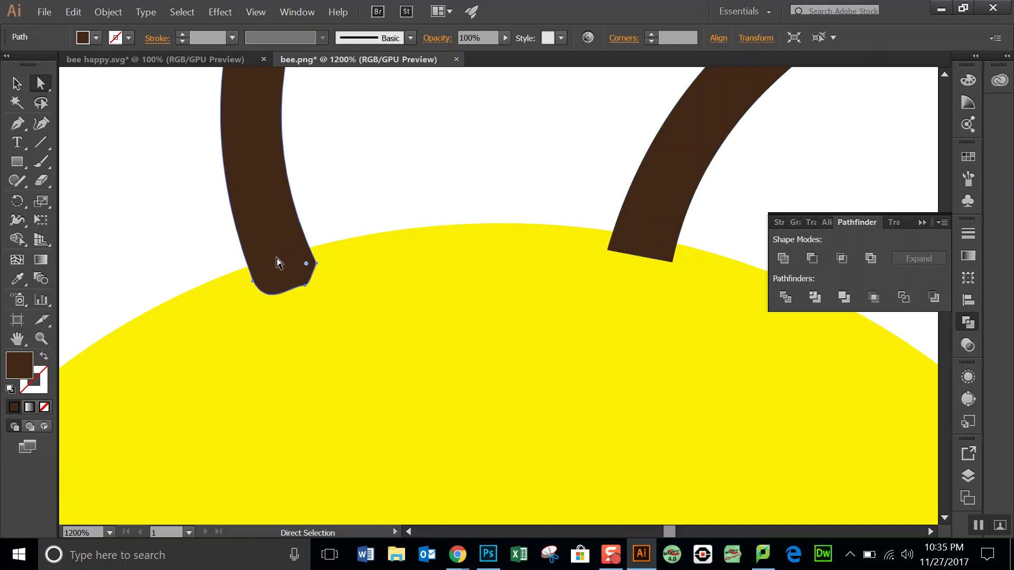
pyautogui.click(306, 285)
pyautogui.press('Delete')
pyautogui.click(784, 259)
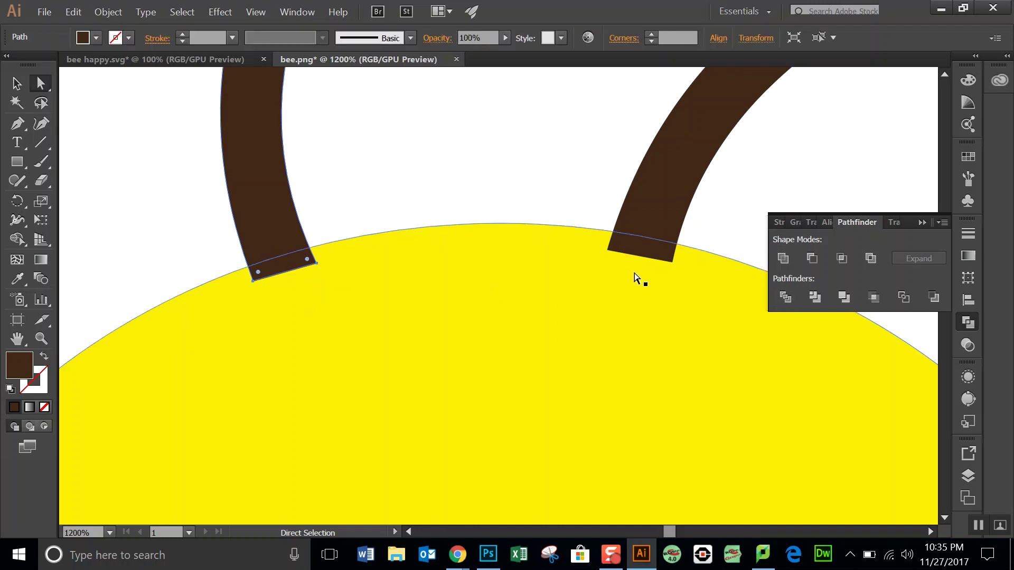
# Delete the anchors forming the small bump on top of the left antenna's ball and close the outline
pyautogui.click(945, 74)
pyautogui.scroll(10, 382, 109)
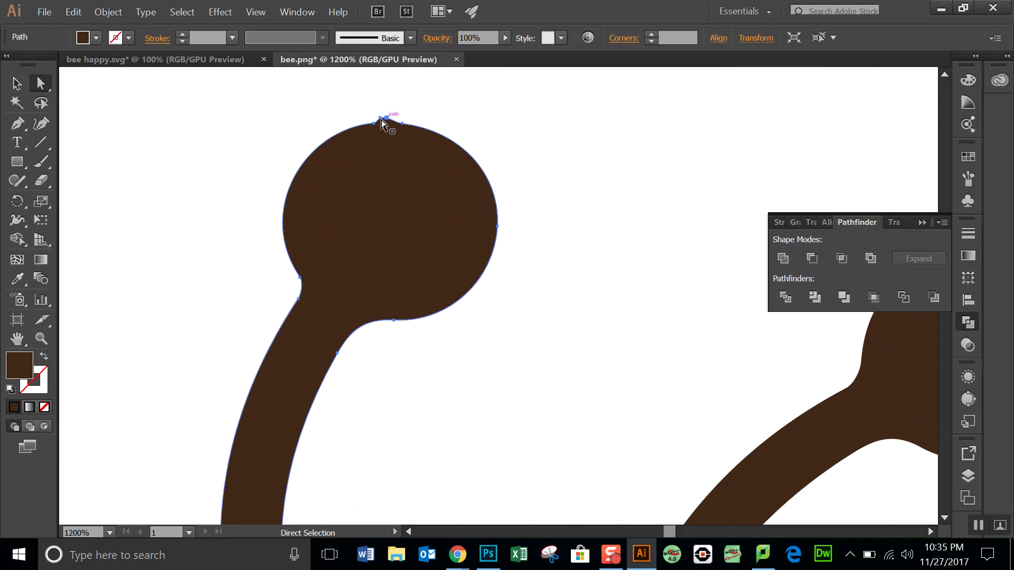
pyautogui.click(379, 120)
pyautogui.click(379, 120)
pyautogui.press('Delete')
pyautogui.click(387, 117)
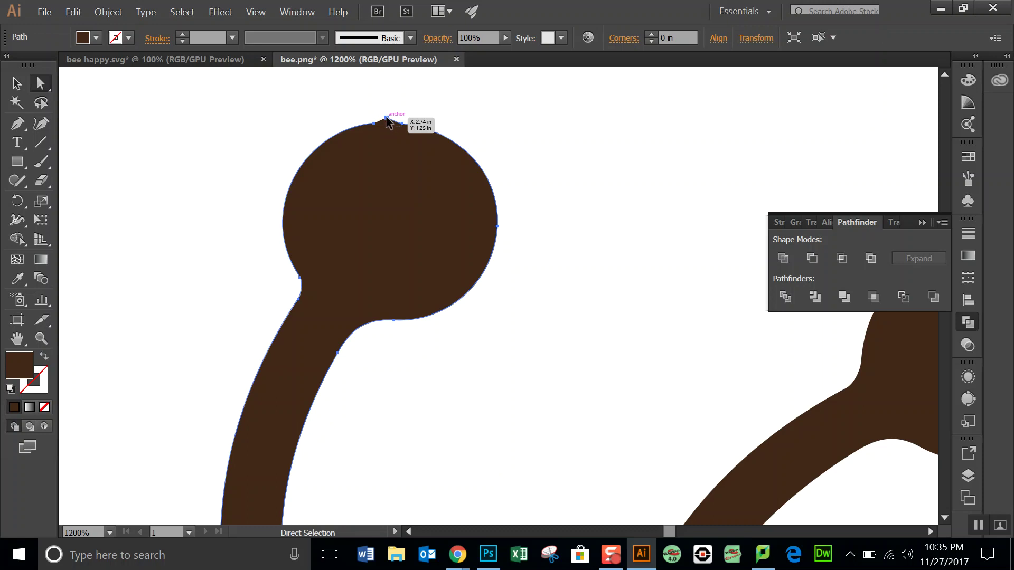
pyautogui.click(387, 119)
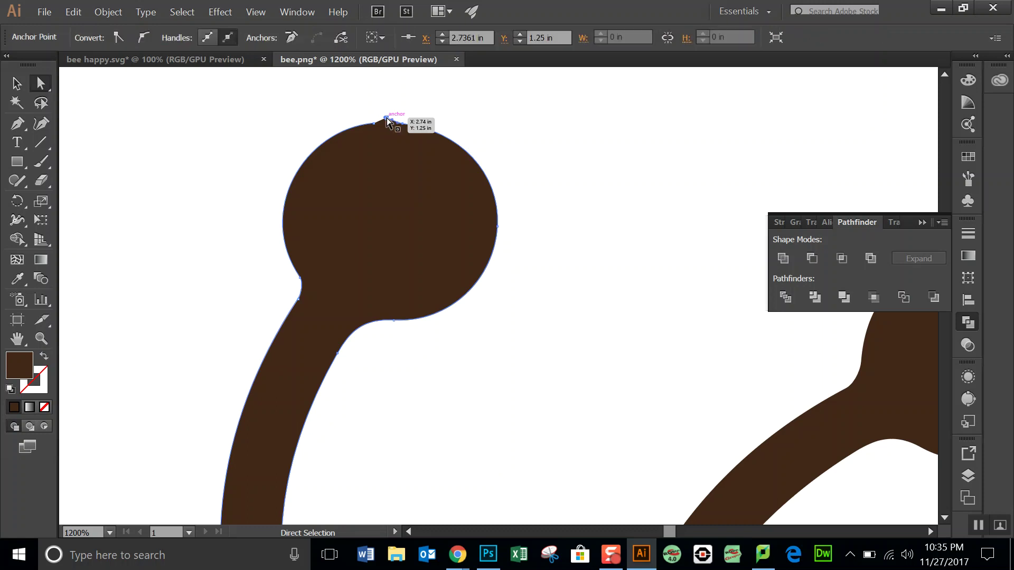
pyautogui.press('Delete')
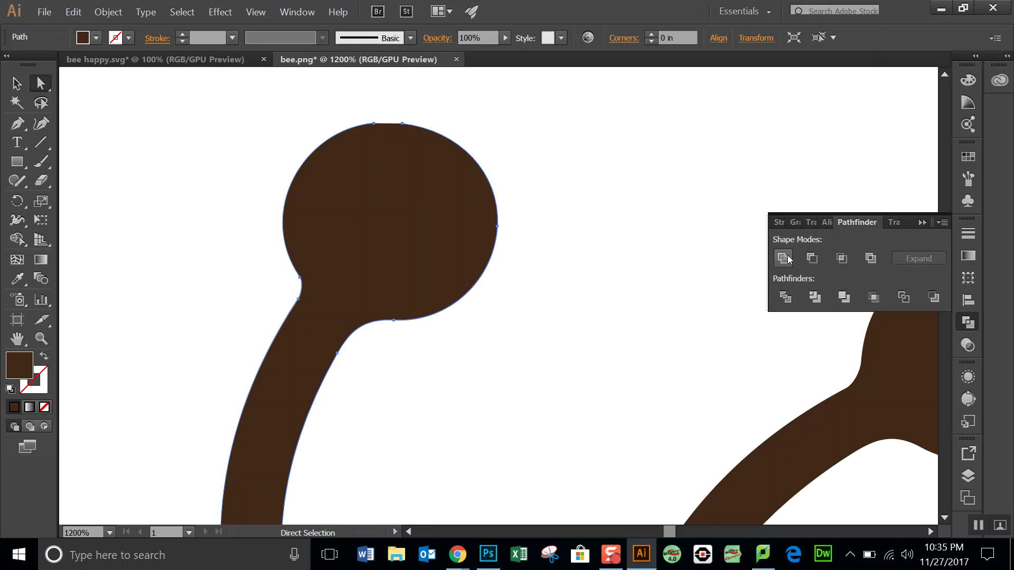
# Convert the two top anchors of the left antenna's ball to smooth points and deselect the shape
pyautogui.moveTo(376, 135)
pyautogui.mouseDown()
pyautogui.moveTo(398, 321)
pyautogui.moveTo(372, 249)
pyautogui.moveTo(368, 122)
pyautogui.mouseUp()
pyautogui.click(374, 125)
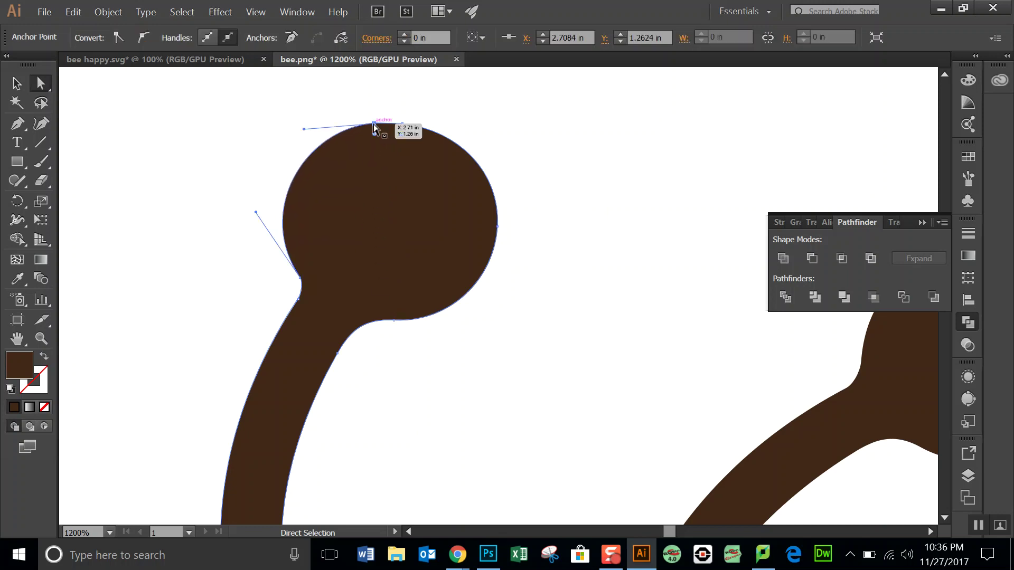
pyautogui.click(142, 38)
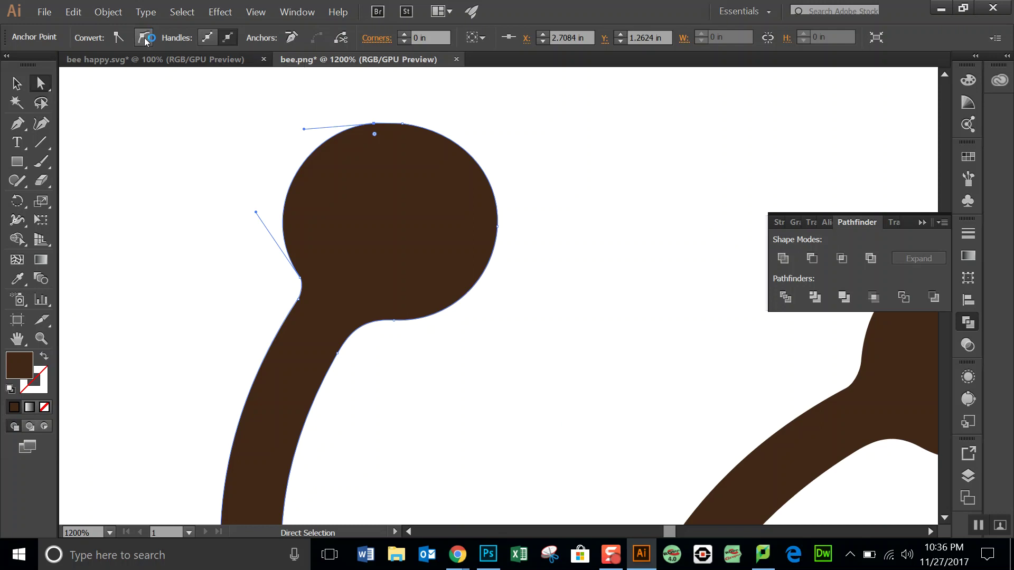
pyautogui.click(402, 125)
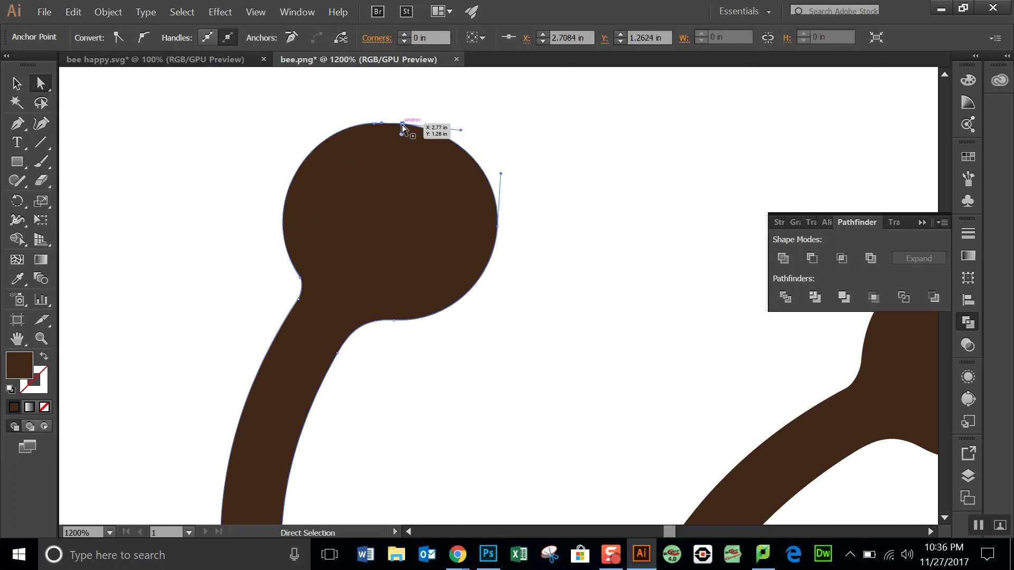
pyautogui.click(143, 37)
pyautogui.click(563, 306)
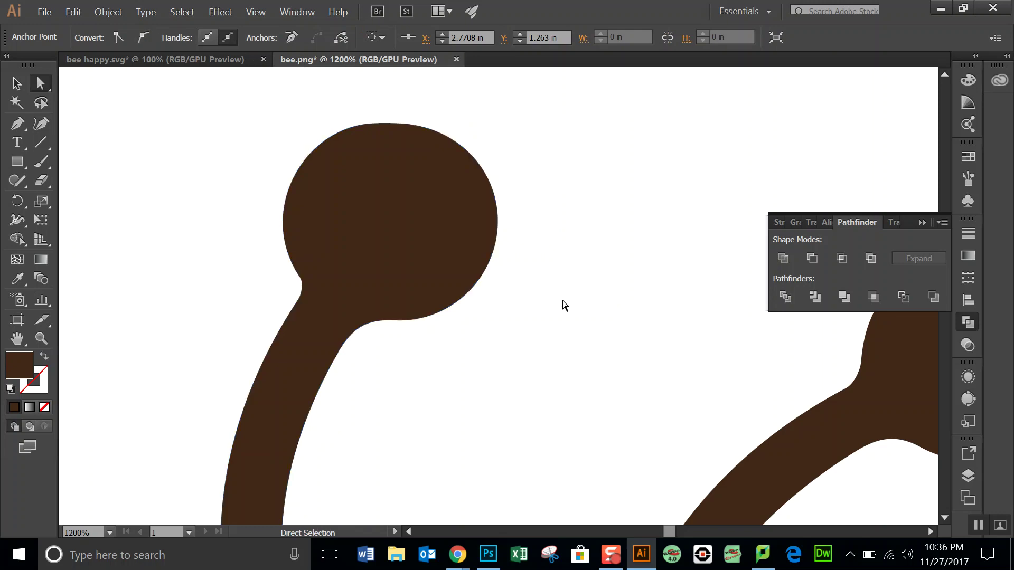
# With both wings selected, set their light blue as the Color Guide's base colour and choose the Monochromatic harmony rule
pyautogui.click(931, 533)
pyautogui.click(931, 533)
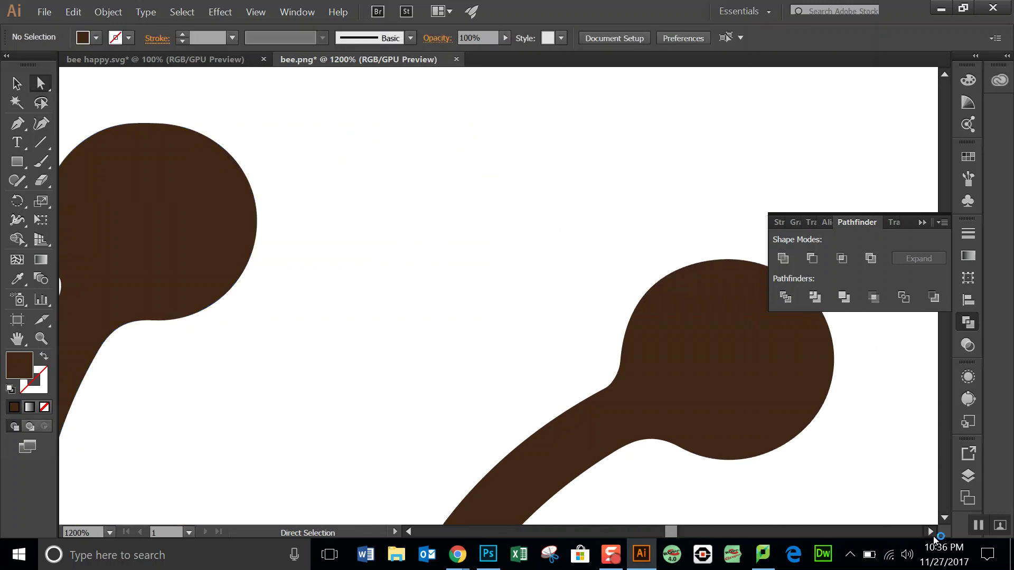
pyautogui.click(109, 533)
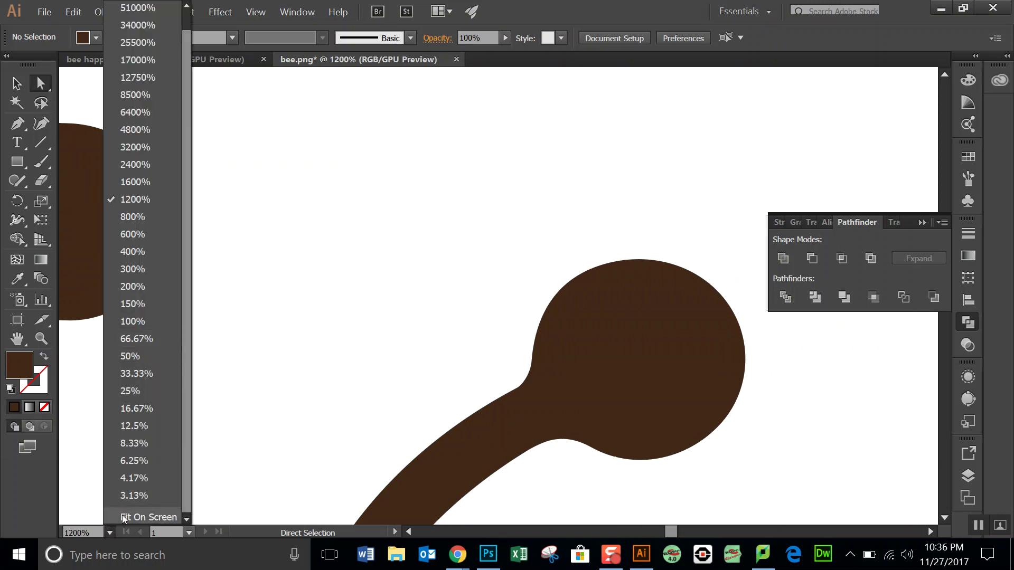
pyautogui.click(154, 309)
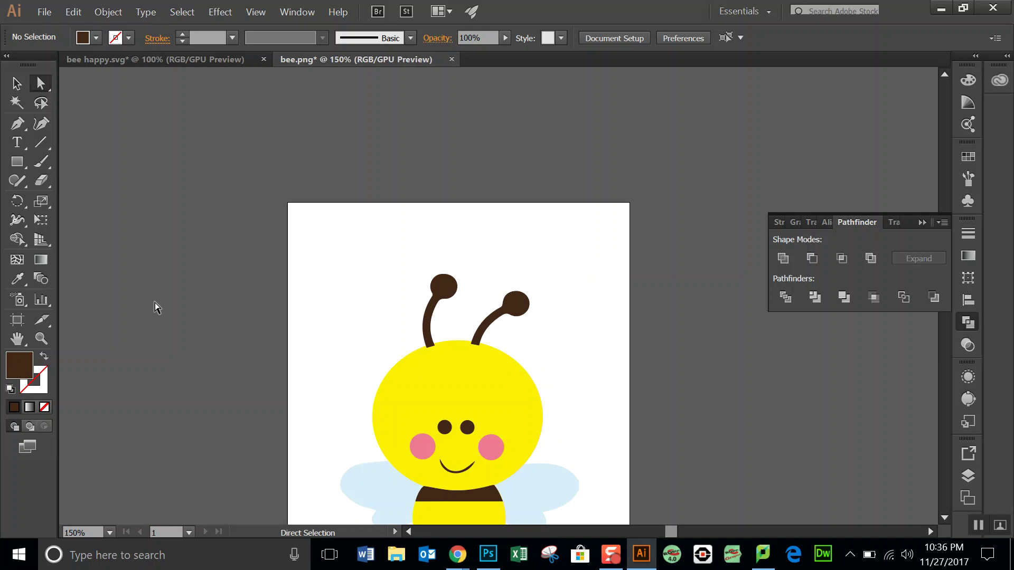
pyautogui.click(945, 518)
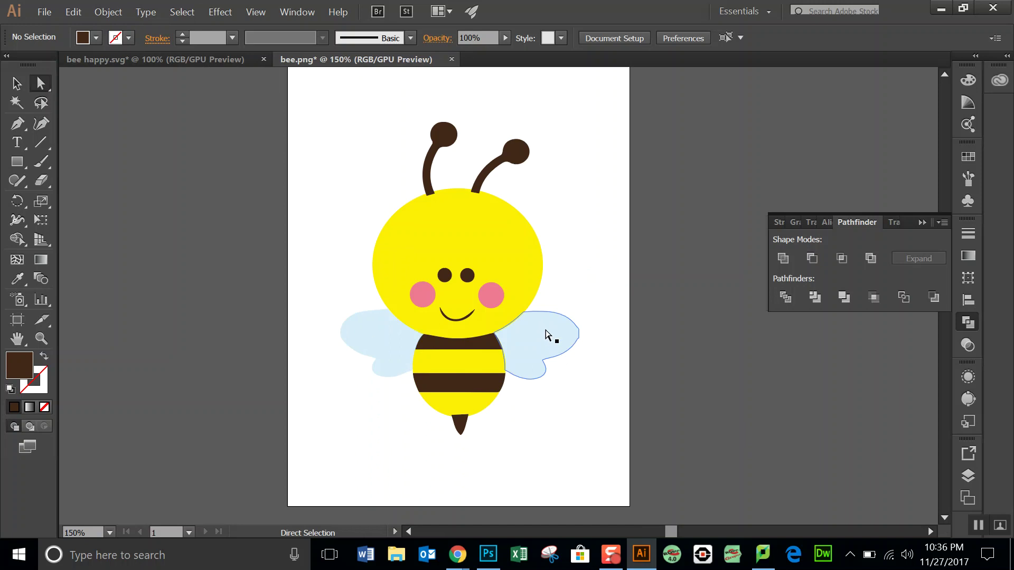
pyautogui.click(546, 334)
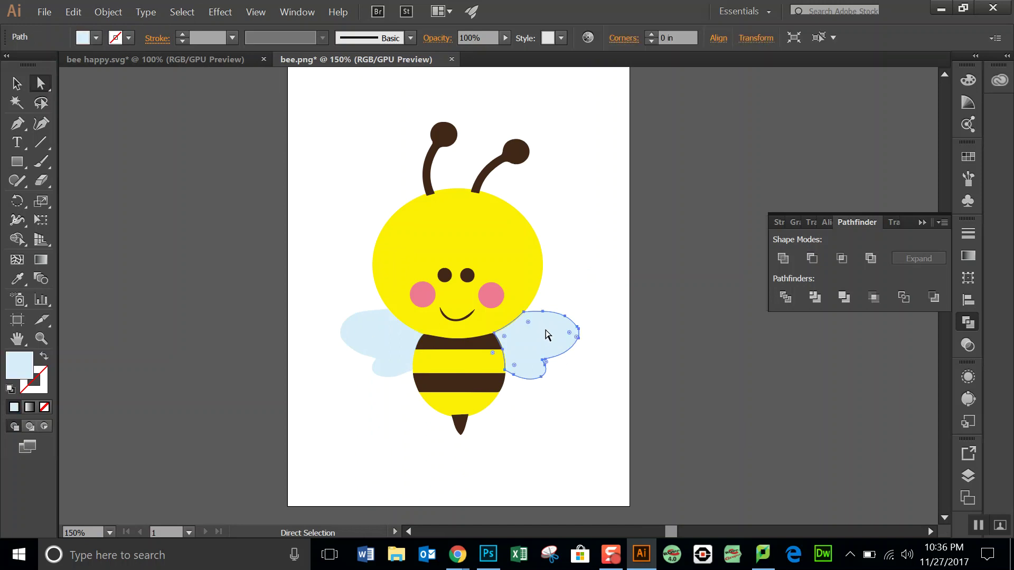
pyautogui.keyDown('shift'); pyautogui.click(383, 337); pyautogui.keyUp('shift')
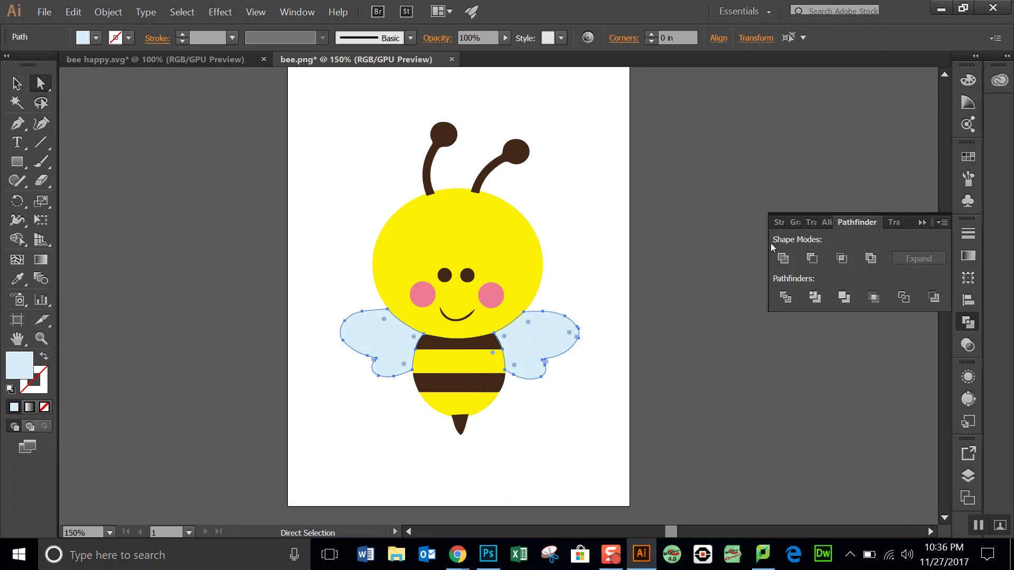
pyautogui.click(970, 79)
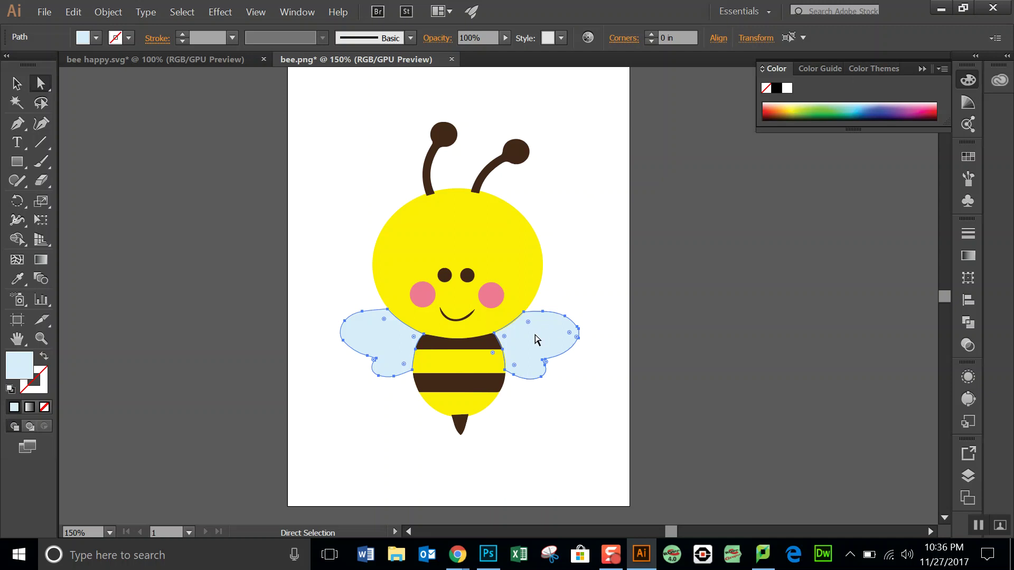
pyautogui.click(862, 68)
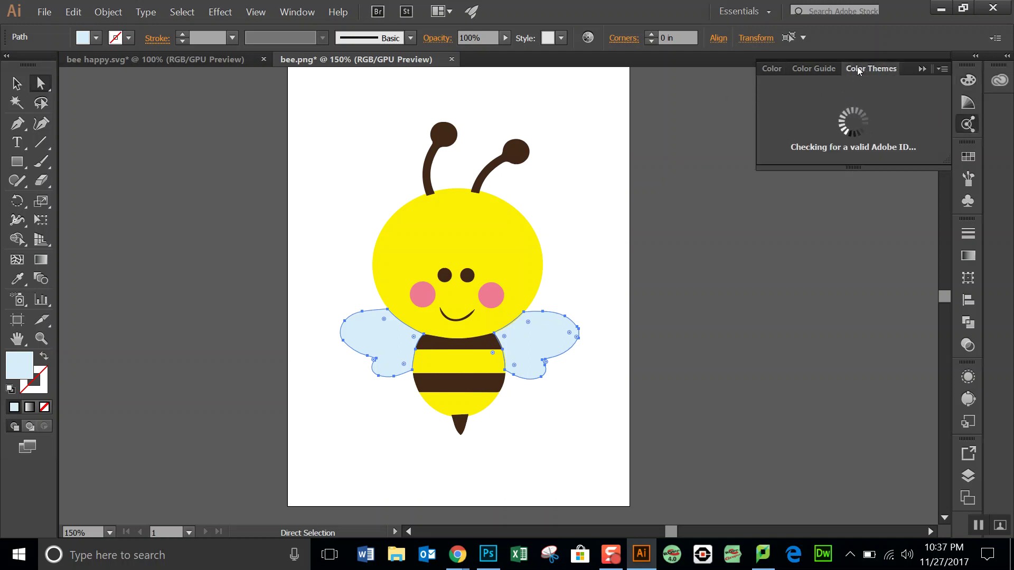
pyautogui.click(825, 68)
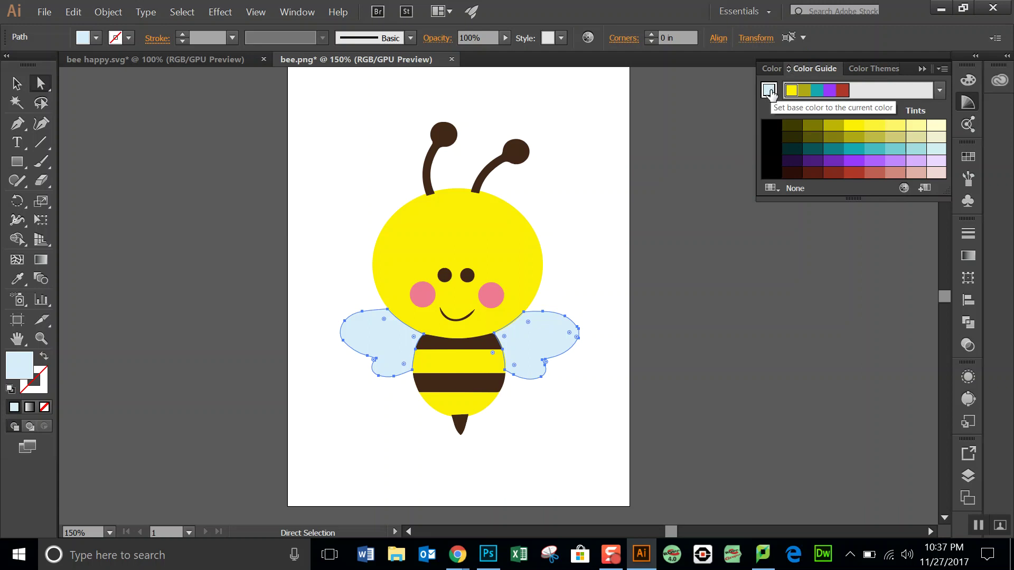
pyautogui.click(769, 91)
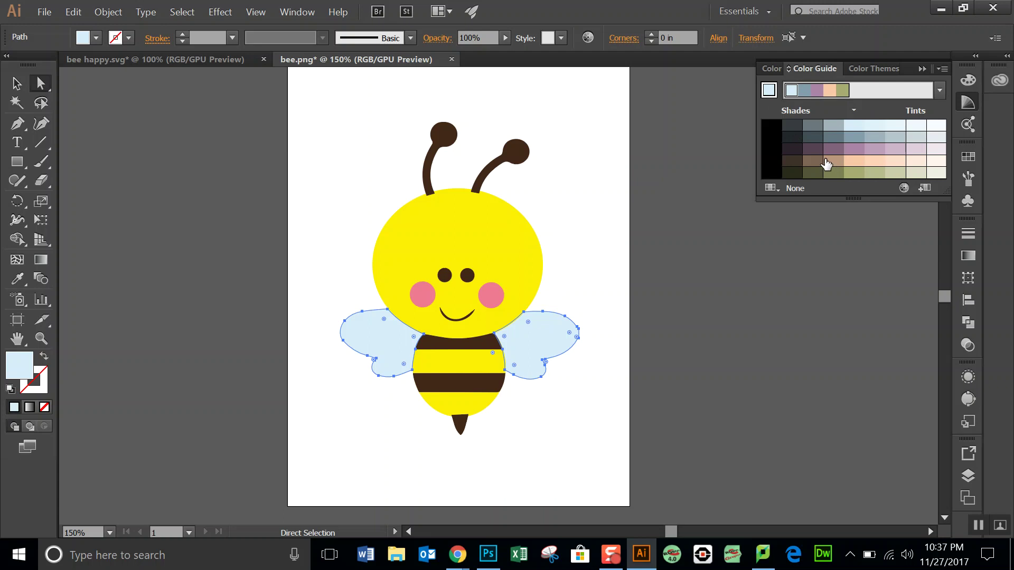
pyautogui.click(940, 91)
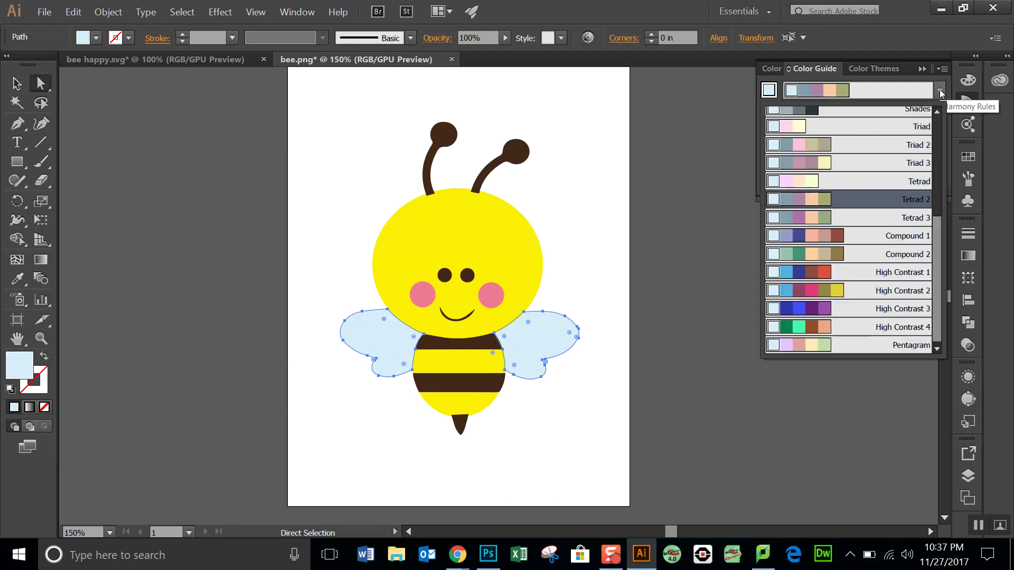
pyautogui.moveTo(938, 271); pyautogui.dragTo(935, 146)
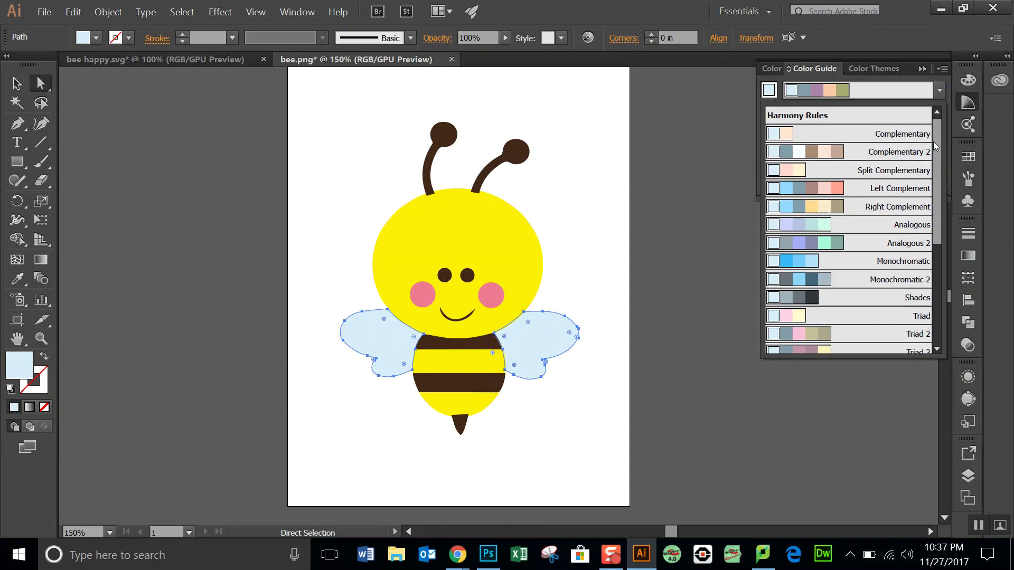
pyautogui.click(829, 262)
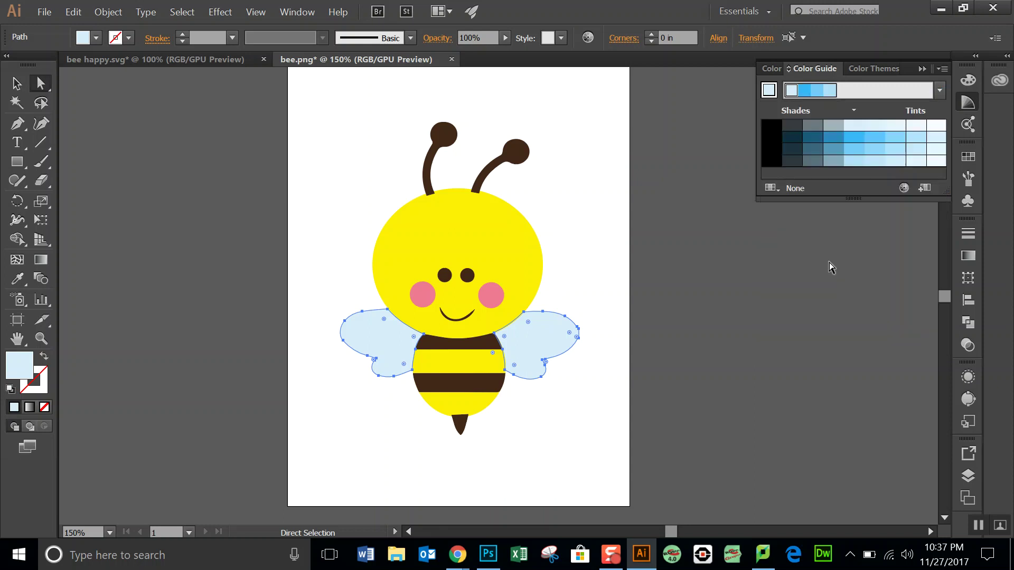
# Recolour both wings with a stronger light-blue tint from the Color Guide and deselect them
pyautogui.click(875, 150)
pyautogui.click(896, 150)
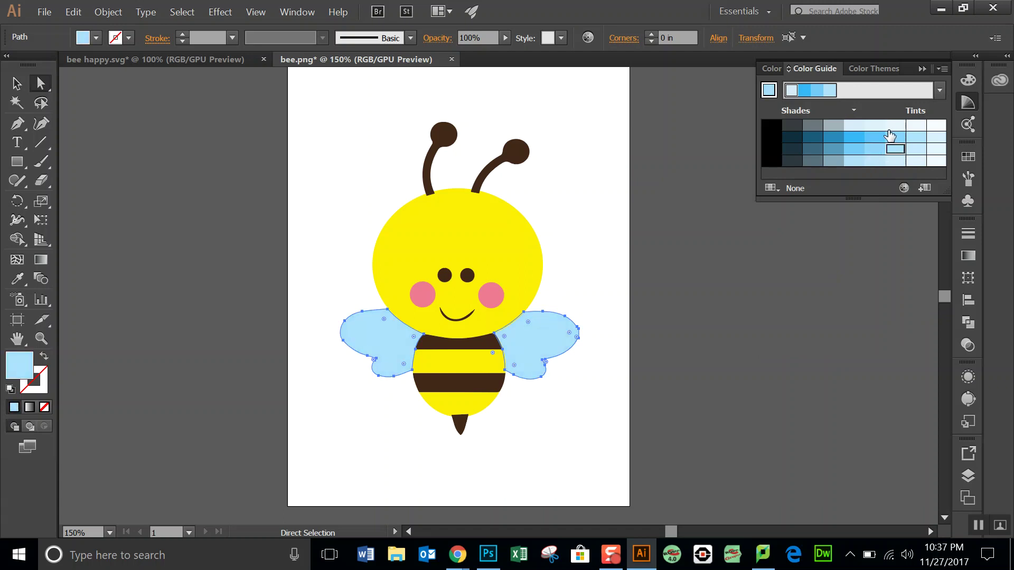
pyautogui.click(917, 71)
pyautogui.click(783, 198)
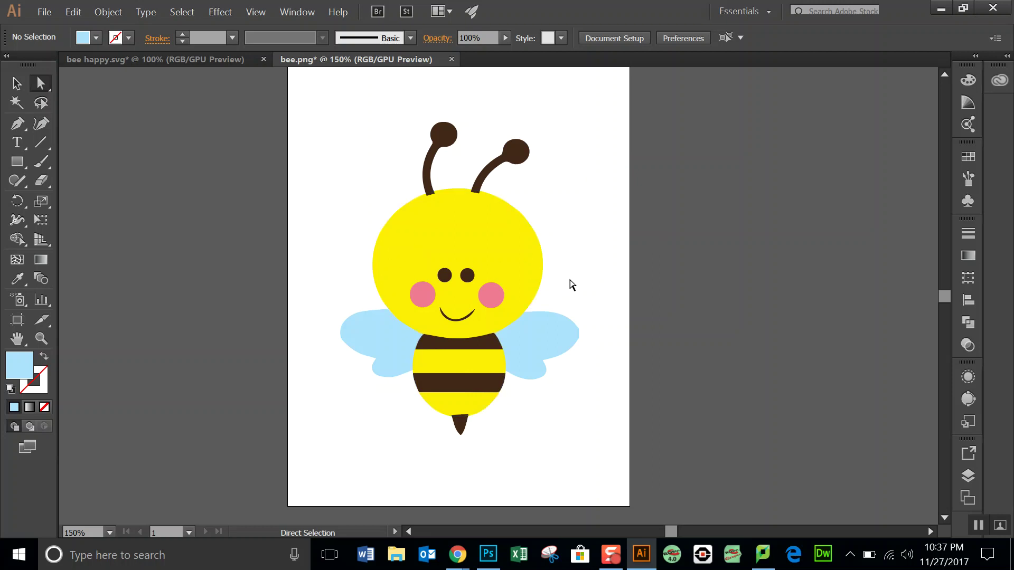
# Select both pink cheeks by their matching fill colour, combine them into one compound path and deselect them
pyautogui.click(424, 300)
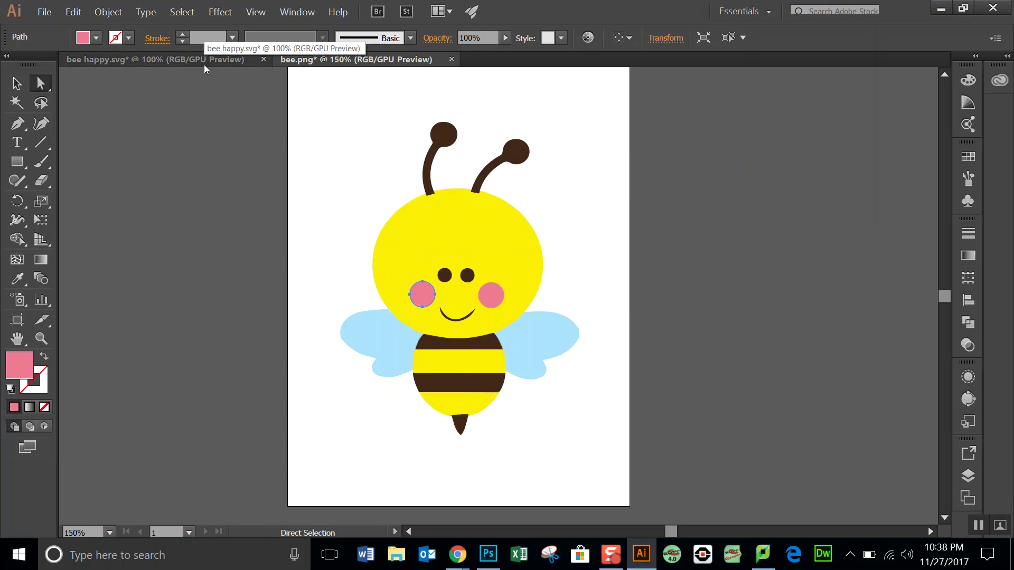
pyautogui.click(184, 13)
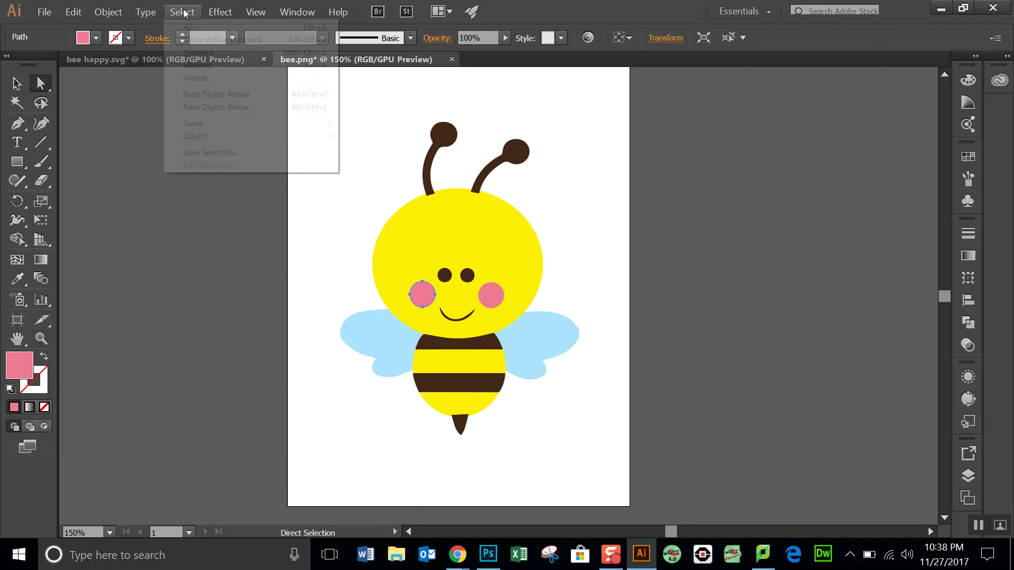
pyautogui.moveTo(264, 125)
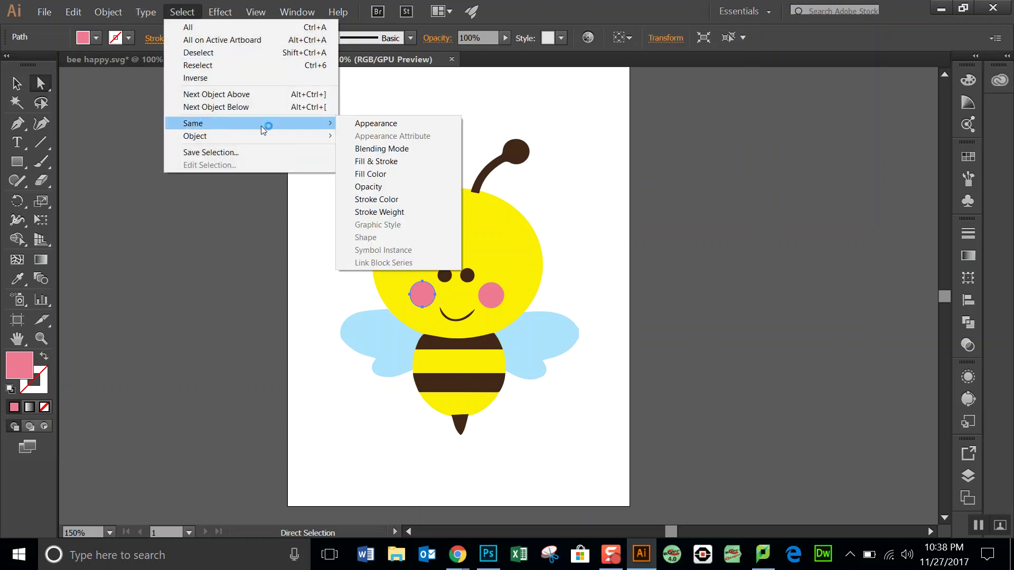
pyautogui.click(371, 175)
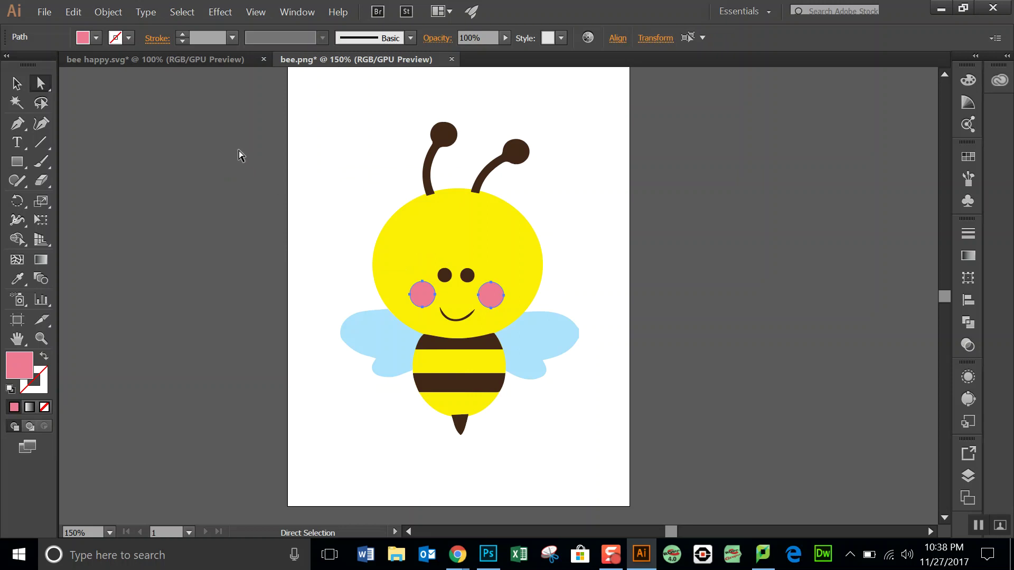
pyautogui.click(110, 12)
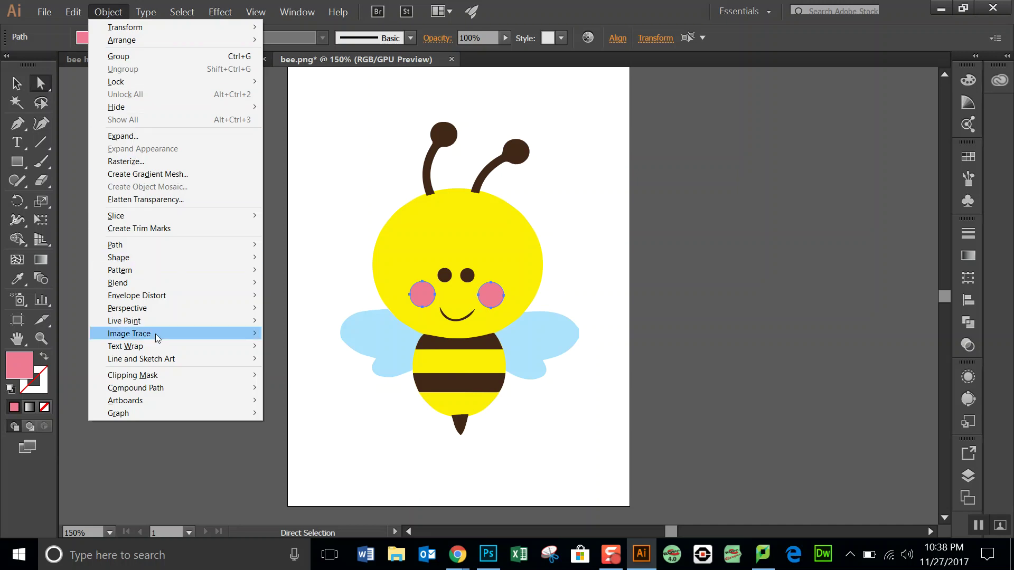
pyautogui.moveTo(160, 393)
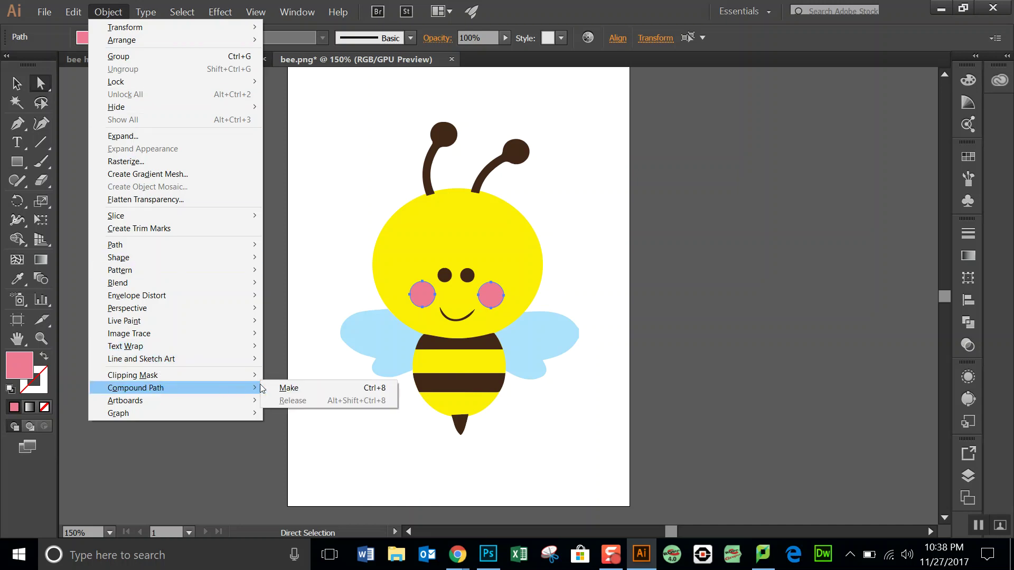
pyautogui.click(291, 389)
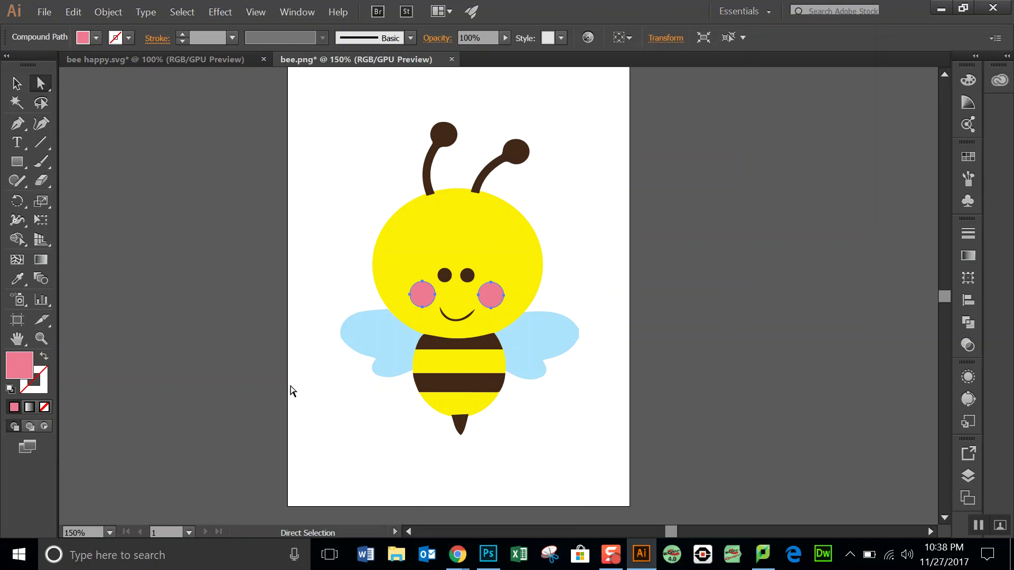
pyautogui.click(319, 283)
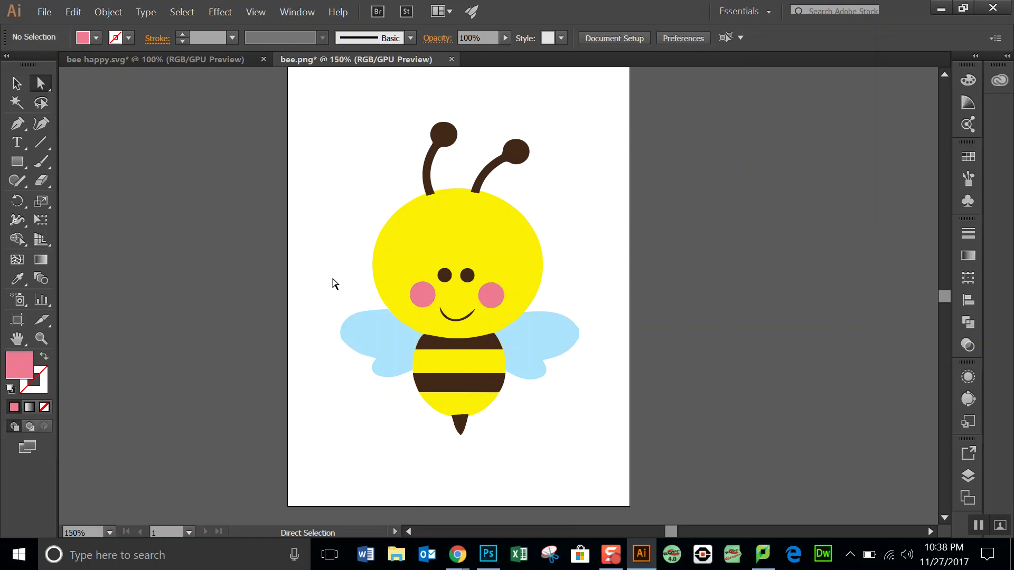
pyautogui.click(422, 299)
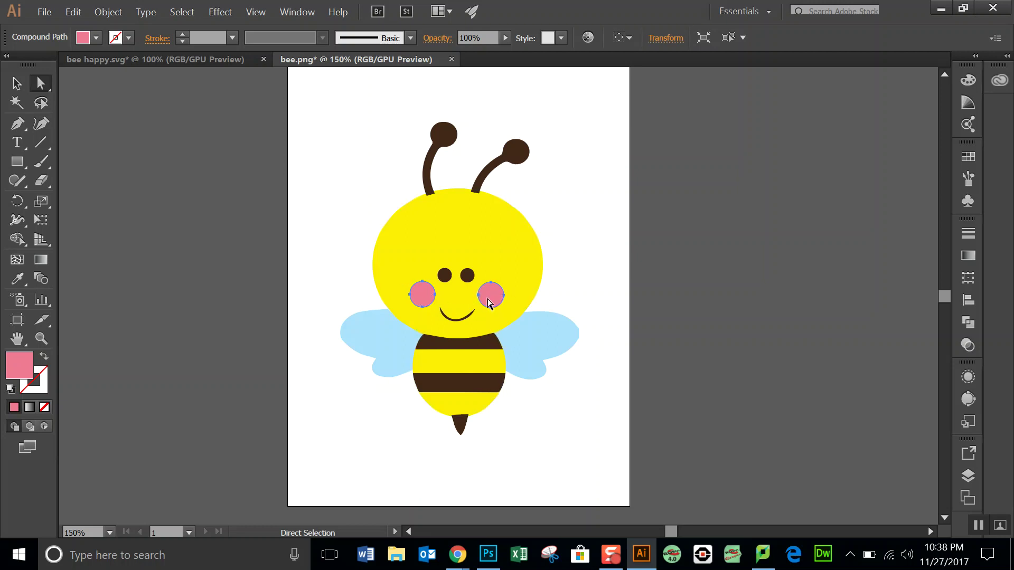
pyautogui.click(608, 272)
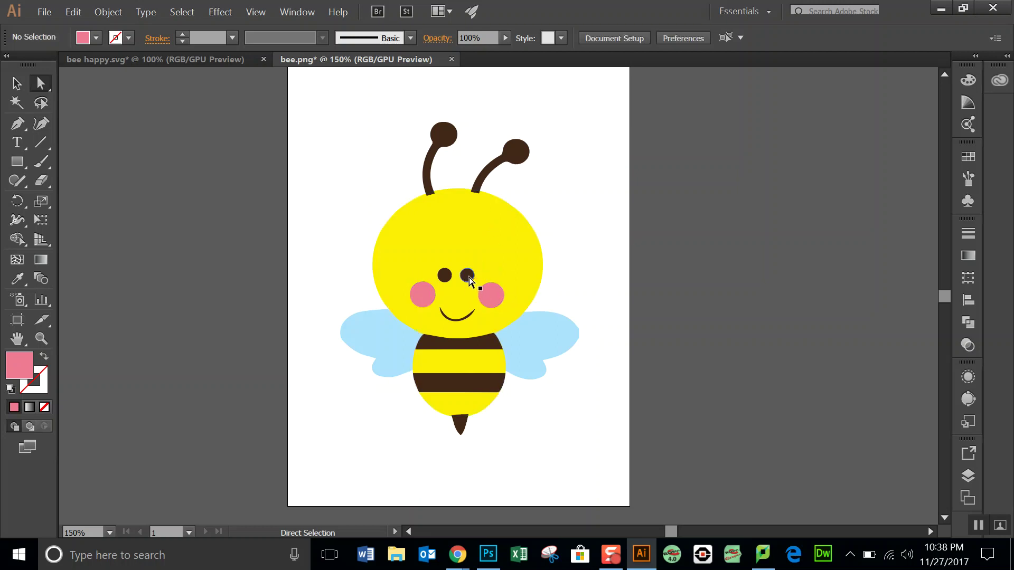
# Select both light-blue wings by their matching fill colour, combine them into one compound path and deselect them
pyautogui.click(376, 338)
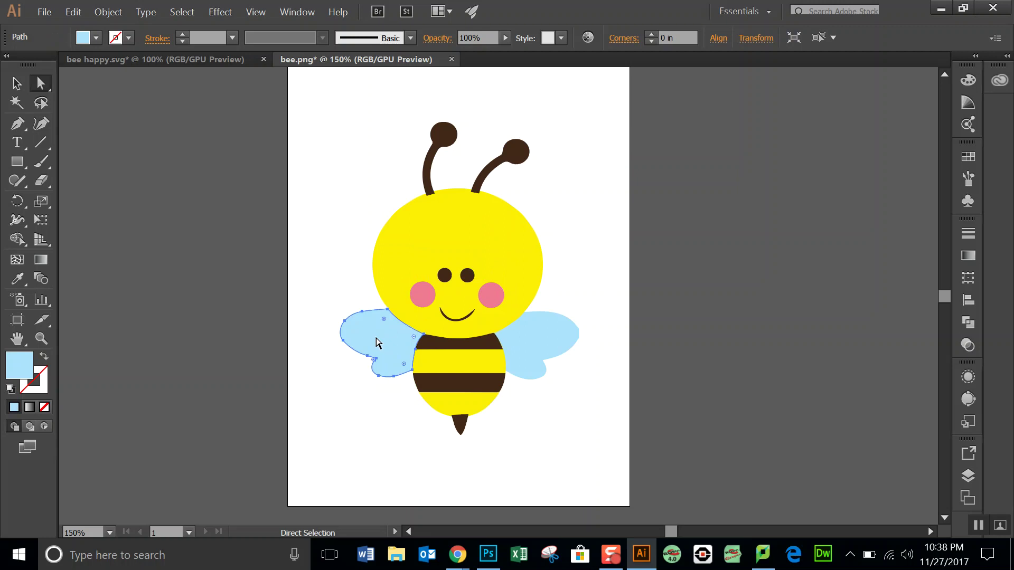
pyautogui.click(186, 13)
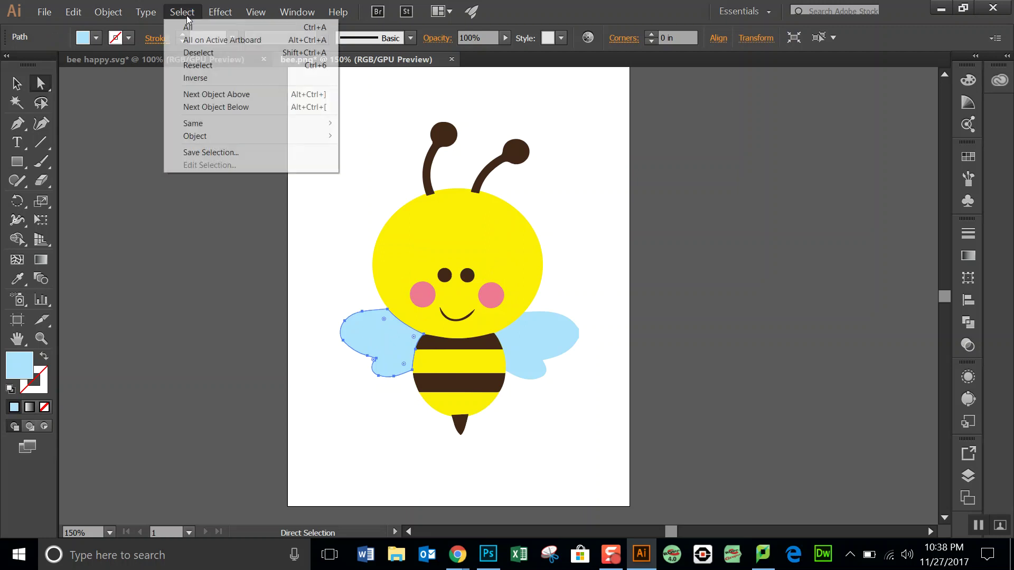
pyautogui.moveTo(267, 122)
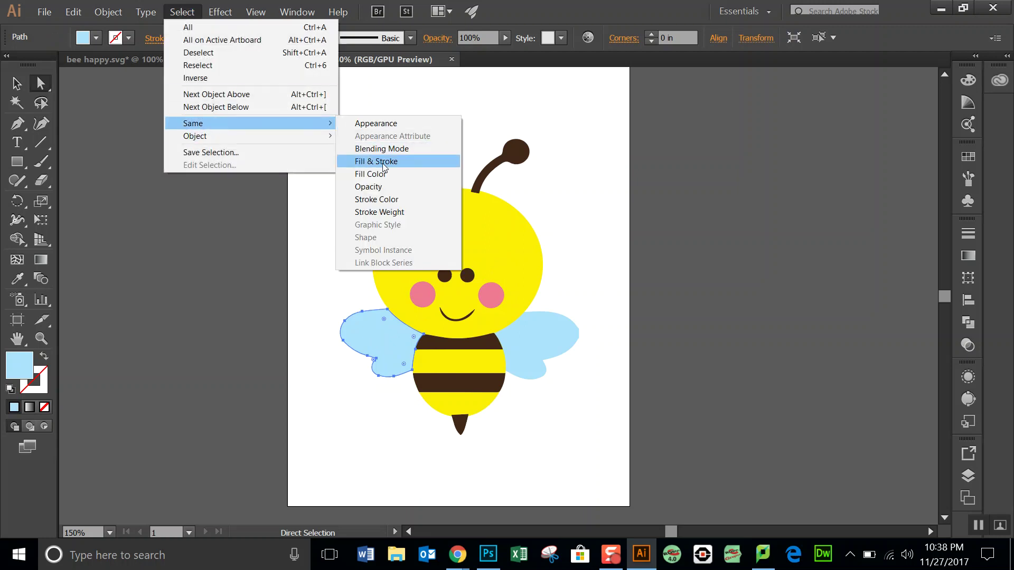
pyautogui.click(389, 176)
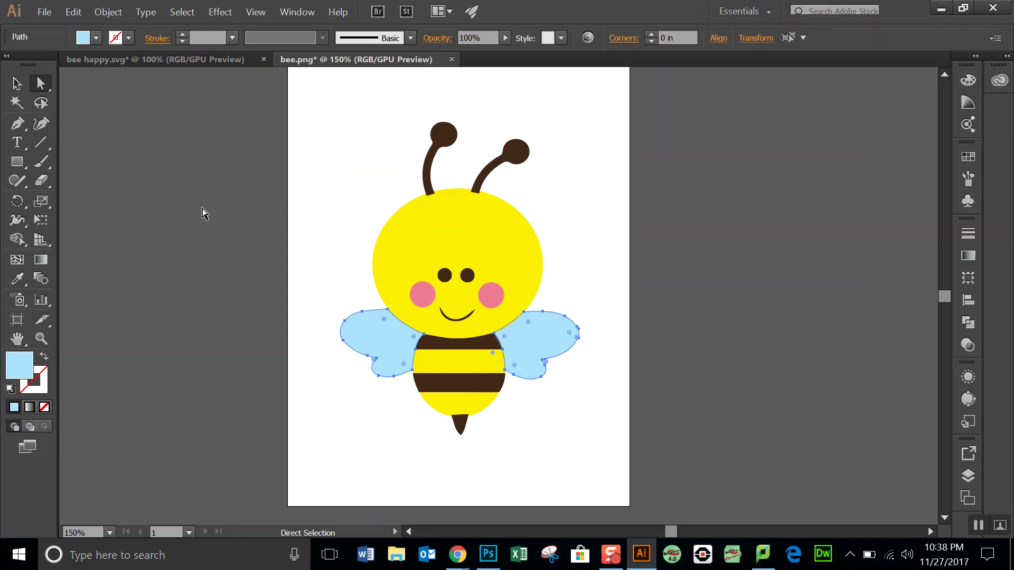
pyautogui.press('v')
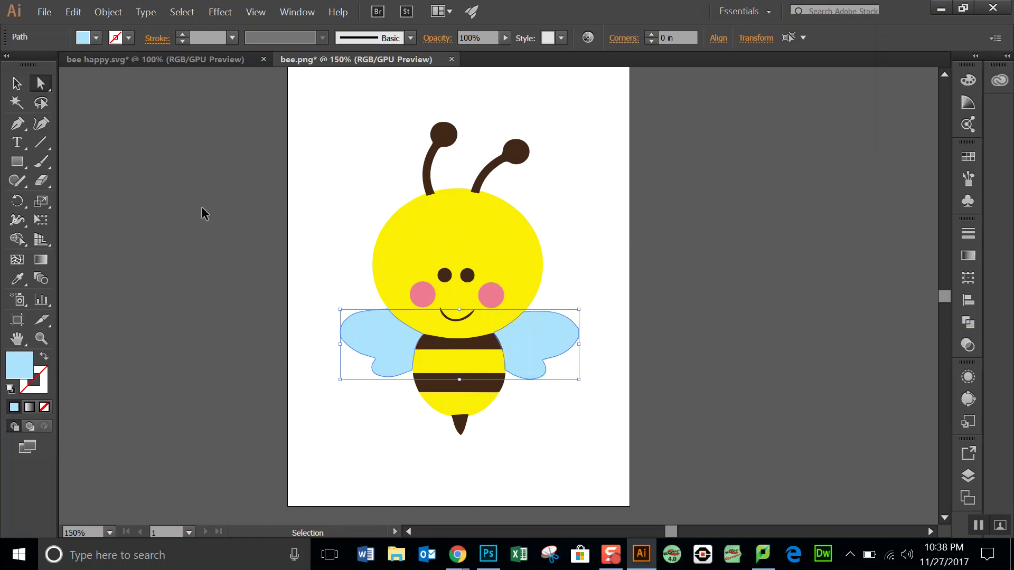
pyautogui.hotkey('ctrl', '8')
pyautogui.press('a')
pyautogui.click(219, 248)
pyautogui.click(362, 335)
pyautogui.click(278, 249)
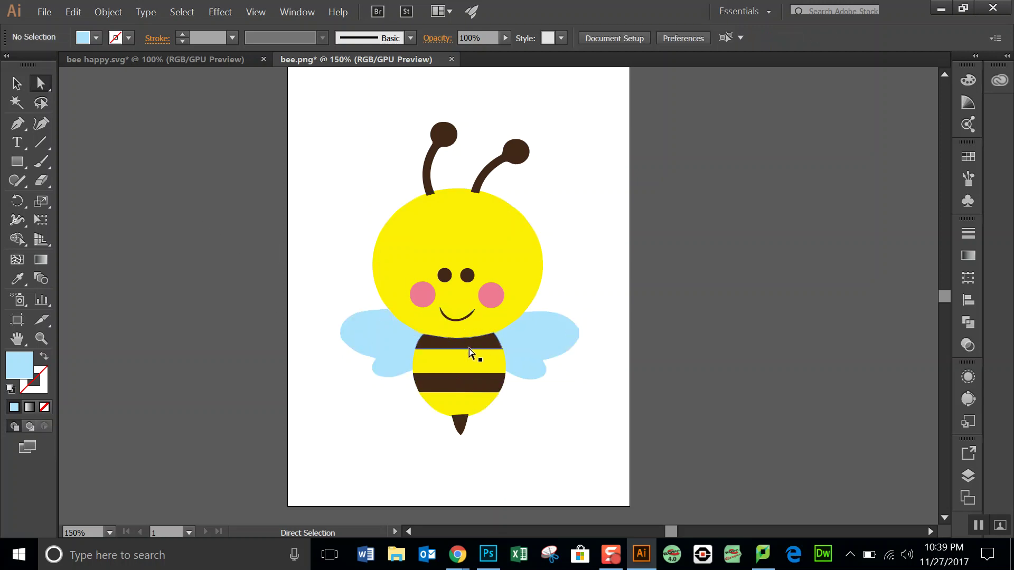
# Select all dark brown shapes by their matching fill colour, combine them into one compound path and deselect them
pyautogui.click(492, 349)
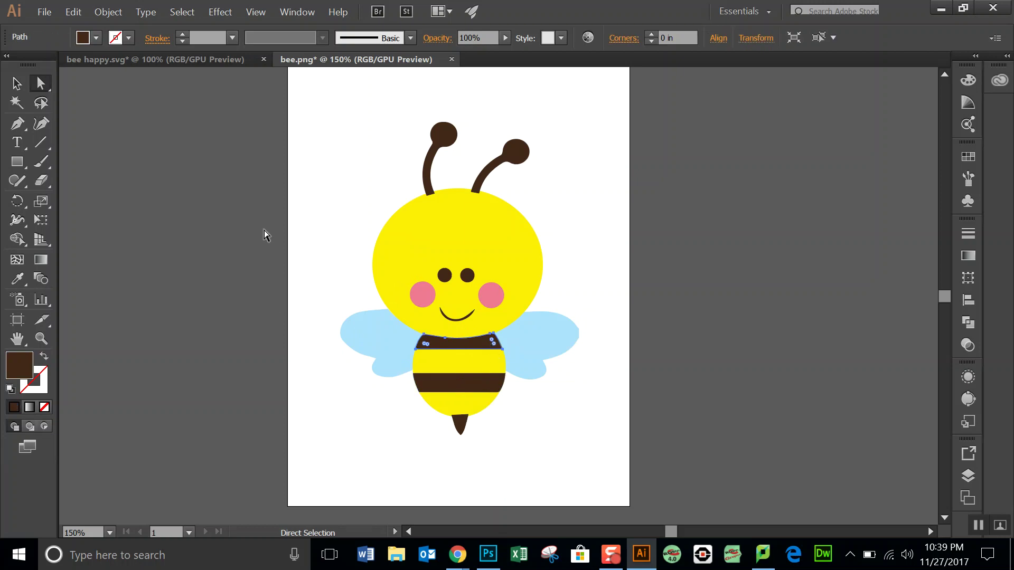
pyautogui.click(181, 12)
pyautogui.moveTo(253, 124)
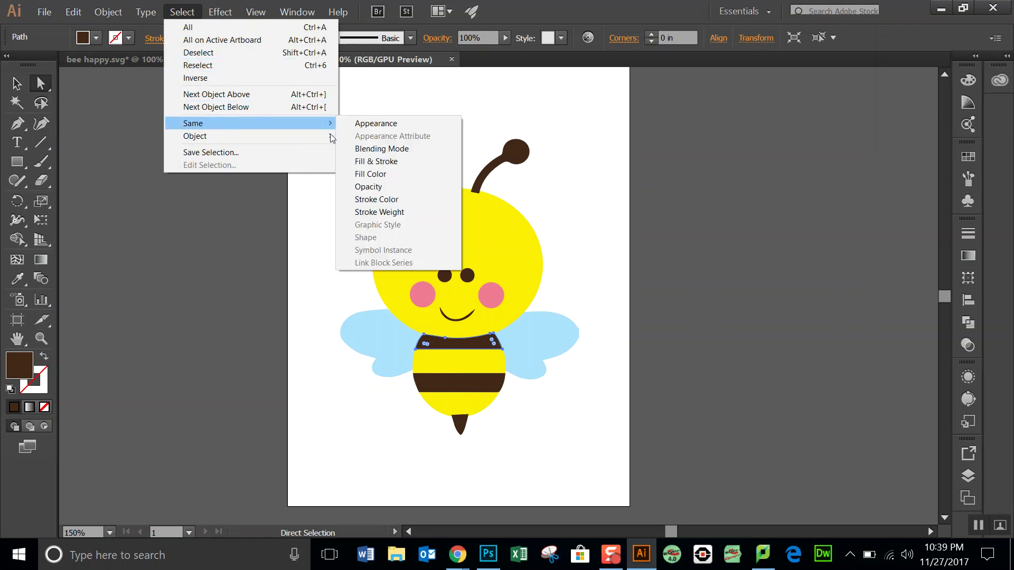
pyautogui.click(377, 176)
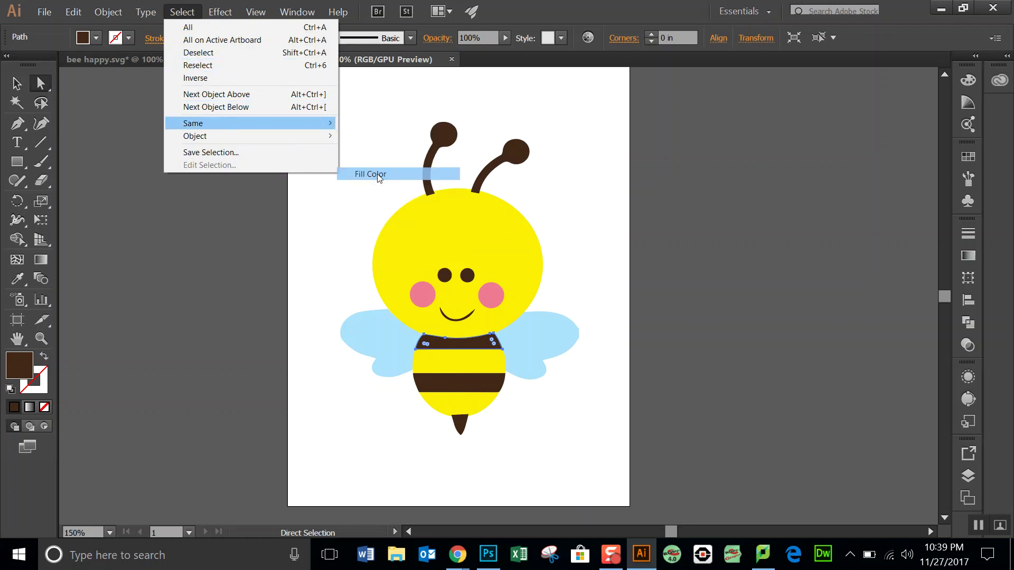
pyautogui.hotkey('ctrl', '8')
pyautogui.click(247, 194)
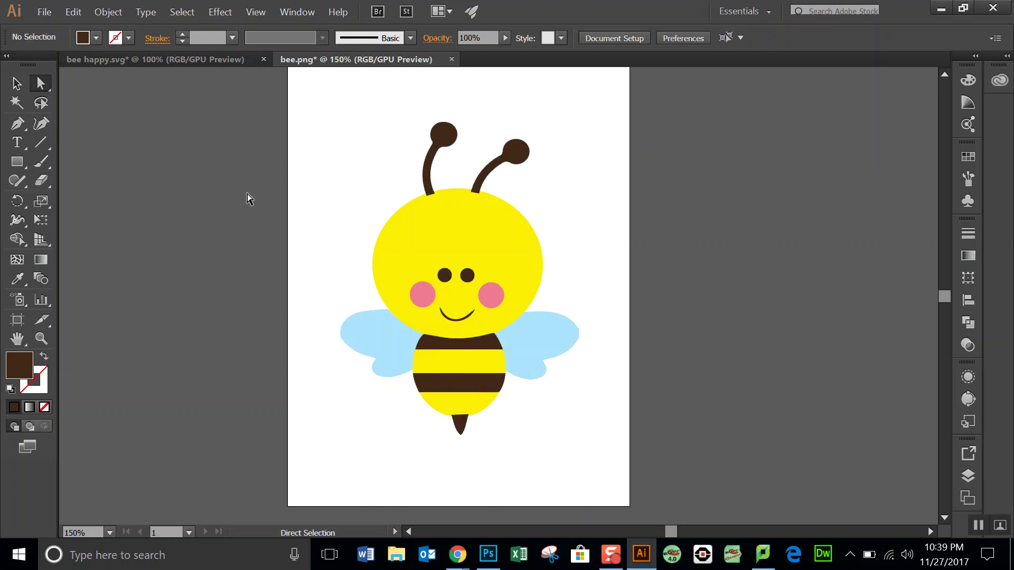
# Target the yellow head-and-body path in the layer list, convert it to a compound path and deselect everything
pyautogui.click(967, 476)
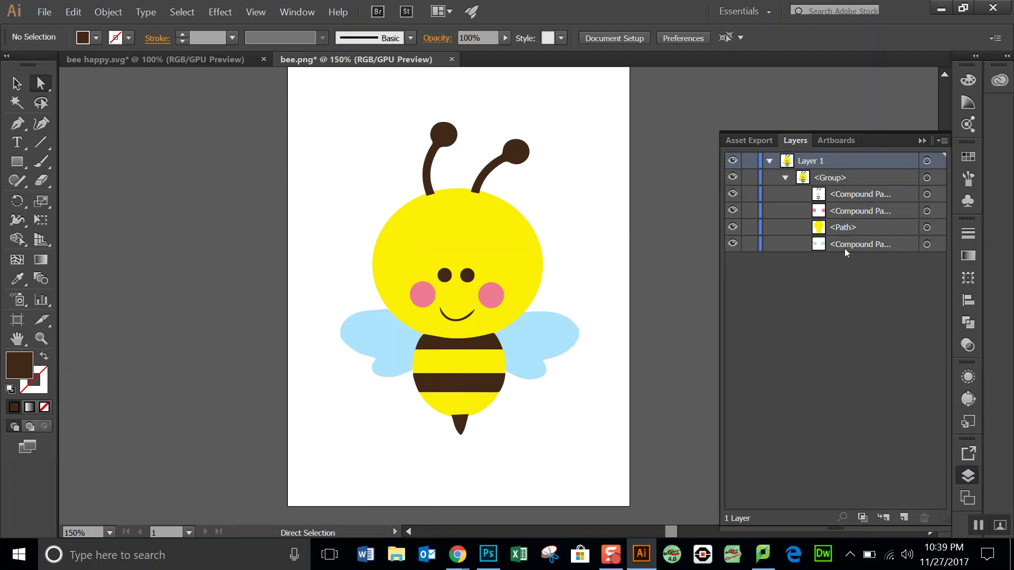
pyautogui.click(879, 227)
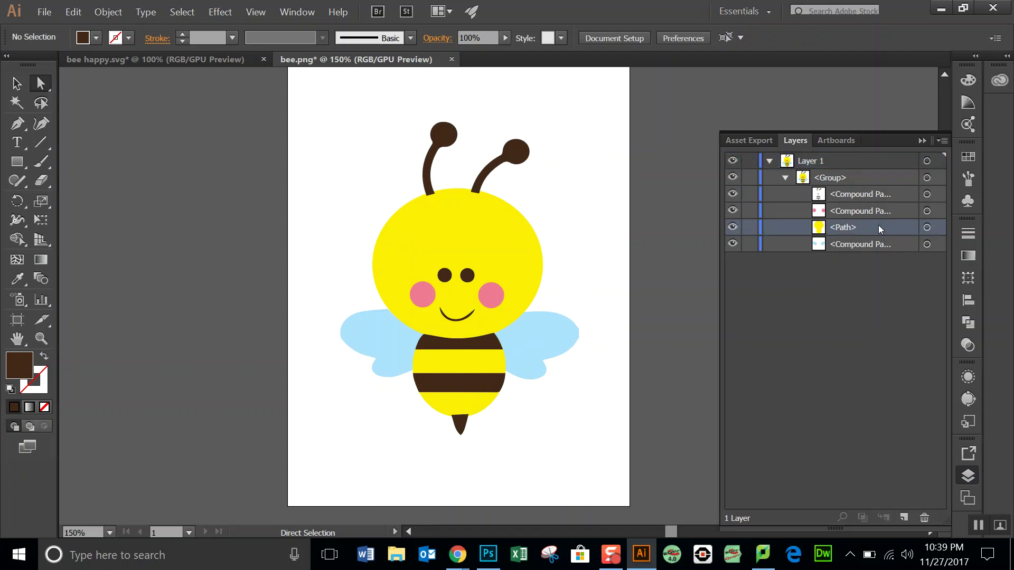
pyautogui.click(931, 228)
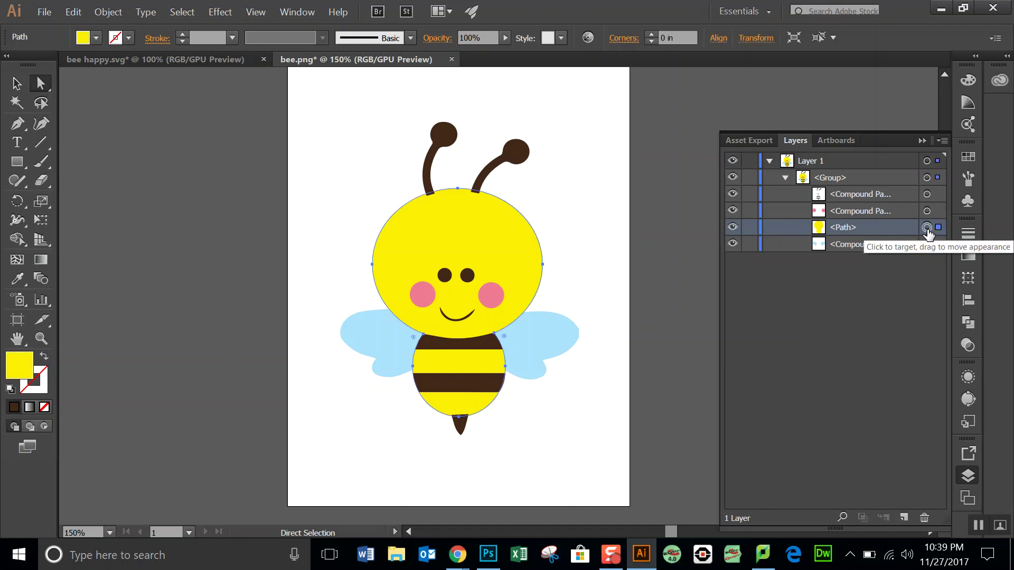
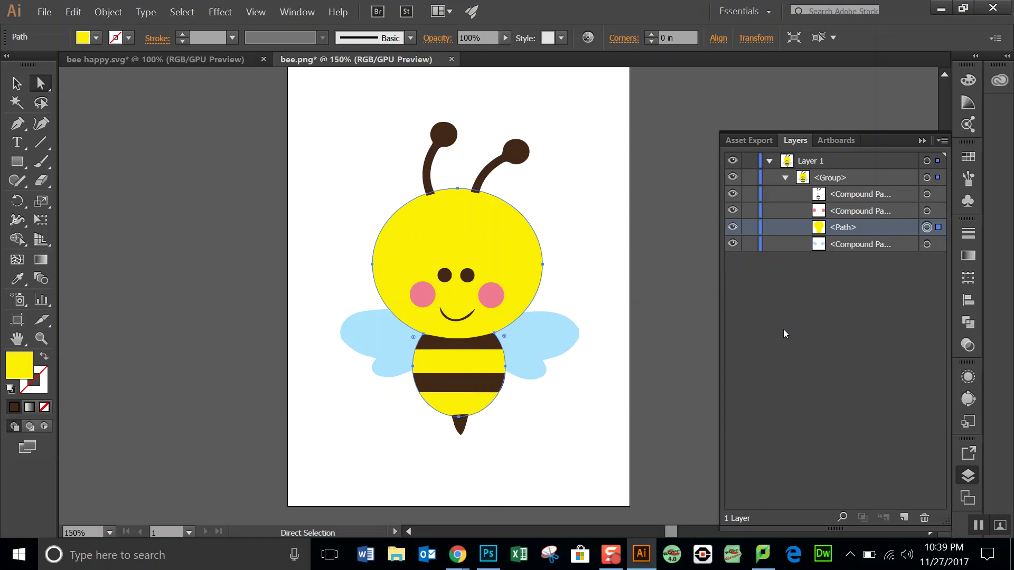
pyautogui.hotkey('ctrl', '8')
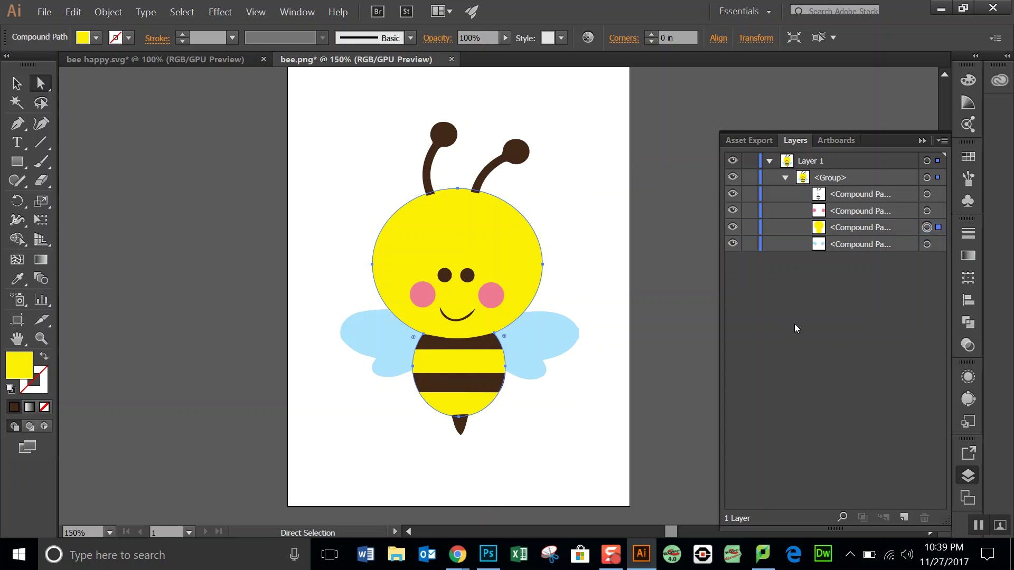
pyautogui.click(927, 244)
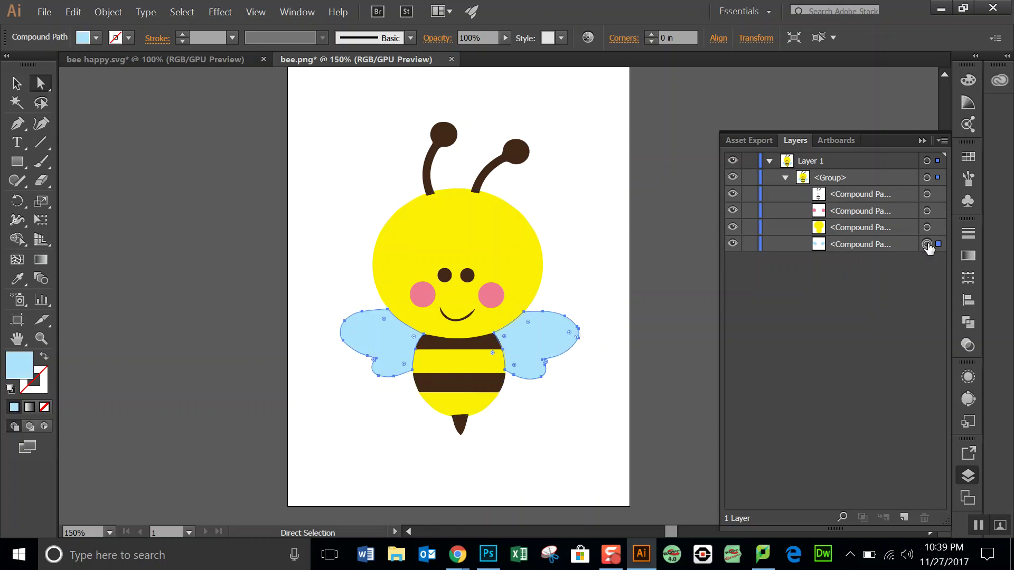
pyautogui.click(927, 194)
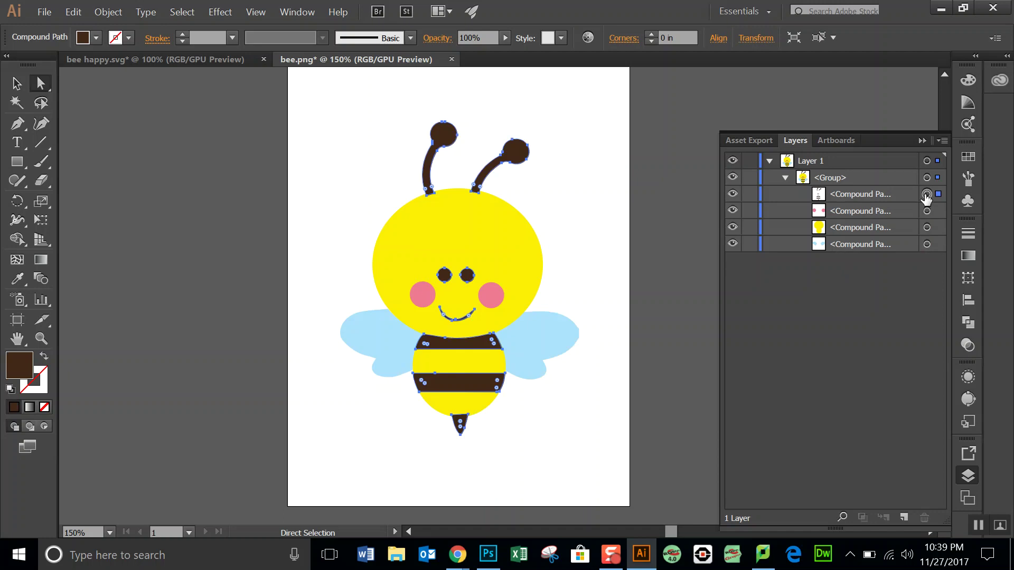
pyautogui.click(921, 142)
pyautogui.click(725, 246)
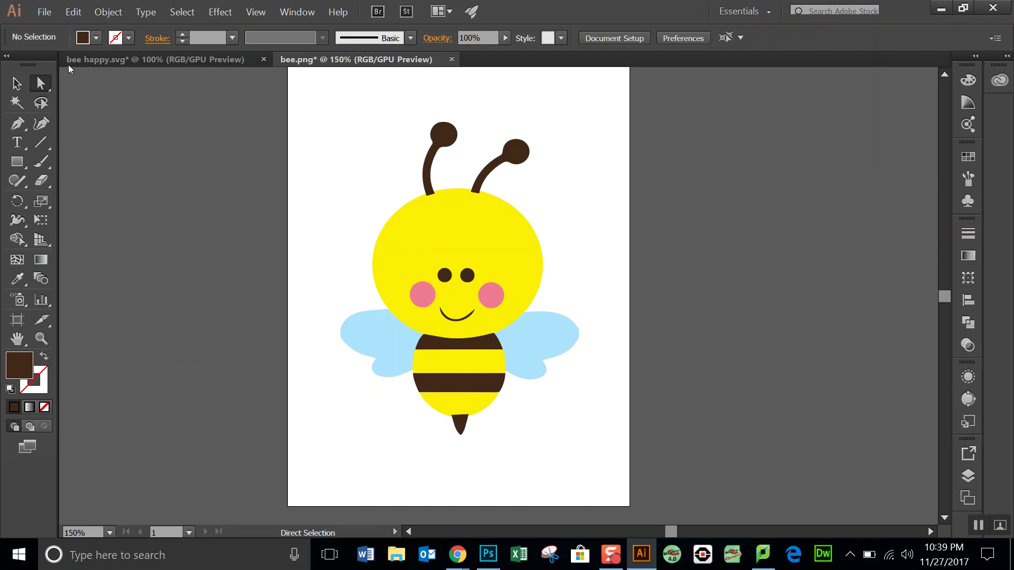
# Open the bow3 image from the alex illistrator files folder
pyautogui.click(53, 16)
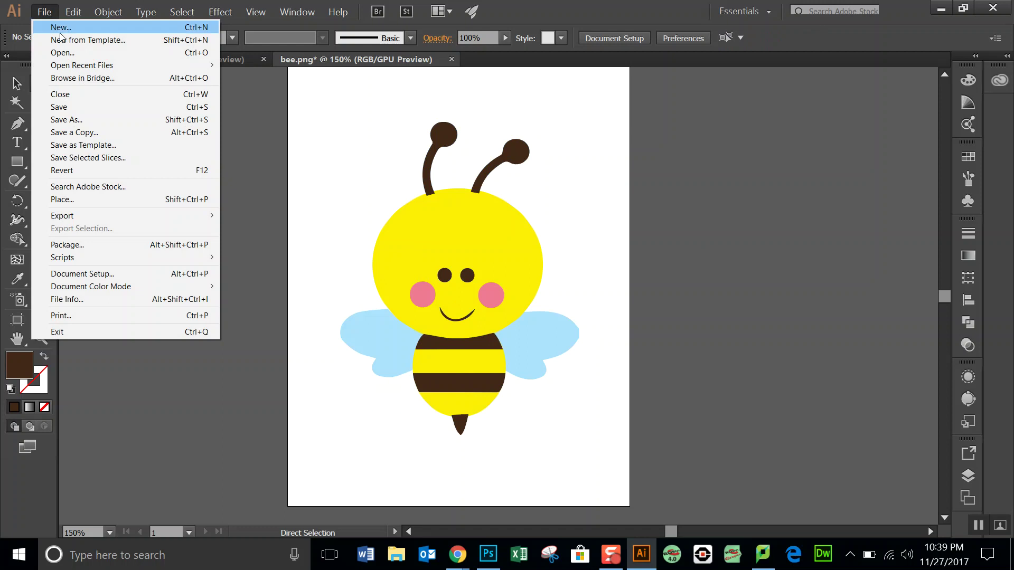
pyautogui.click(63, 53)
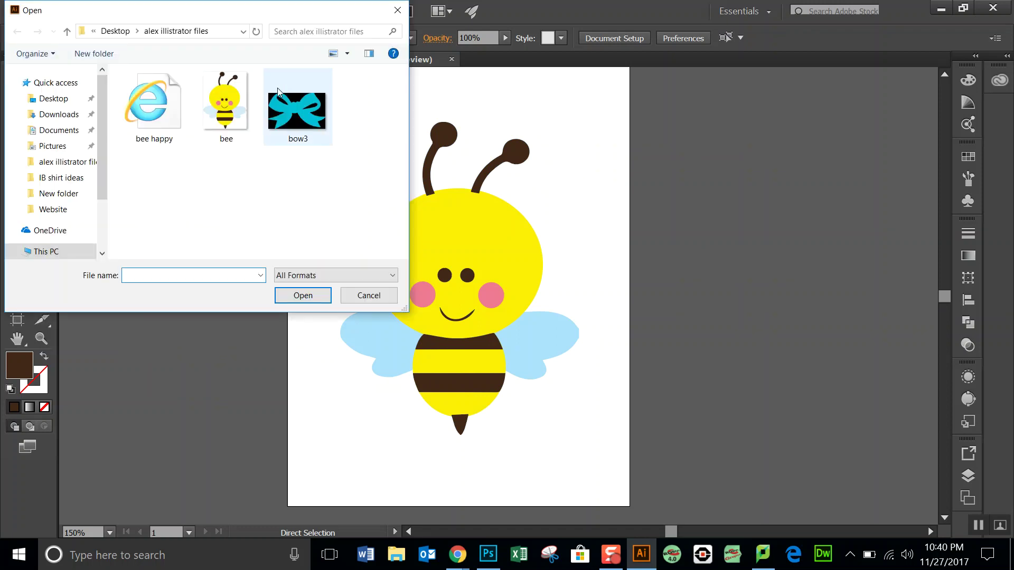
pyautogui.doubleClick(309, 112)
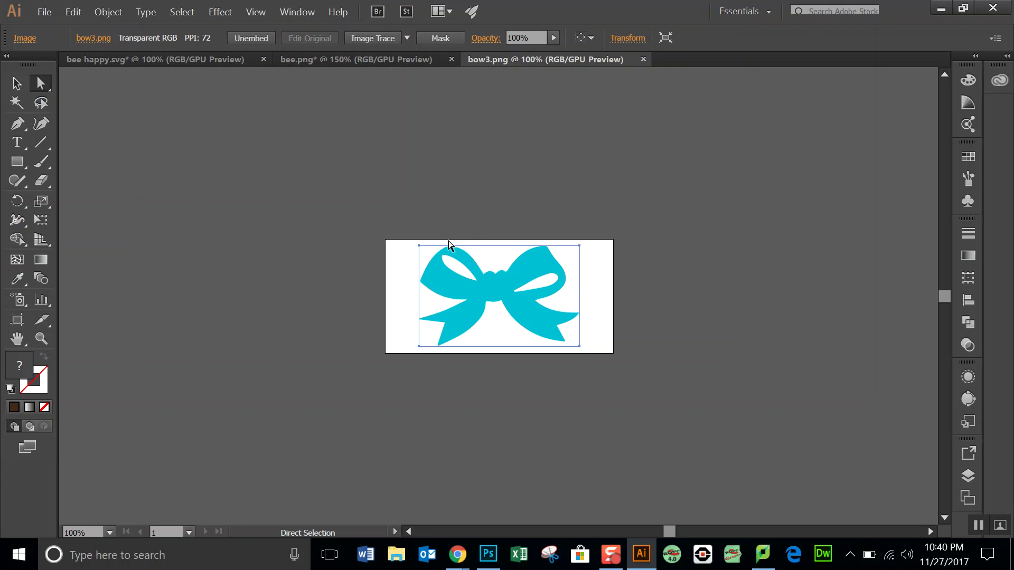
# Image-trace the bow in Color mode and expand the tracing into editable paths
pyautogui.click(373, 38)
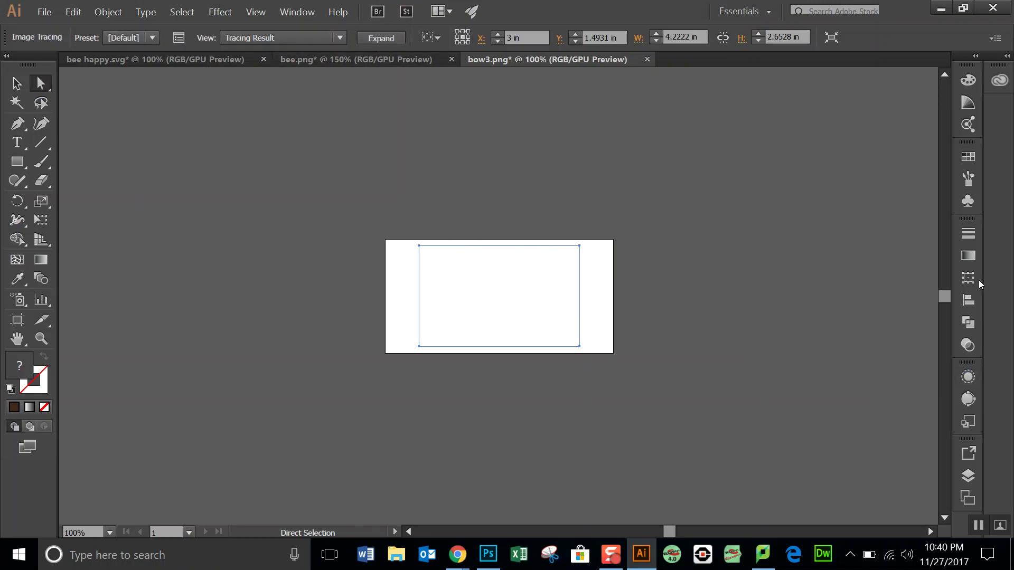
pyautogui.click(969, 400)
pyautogui.click(893, 398)
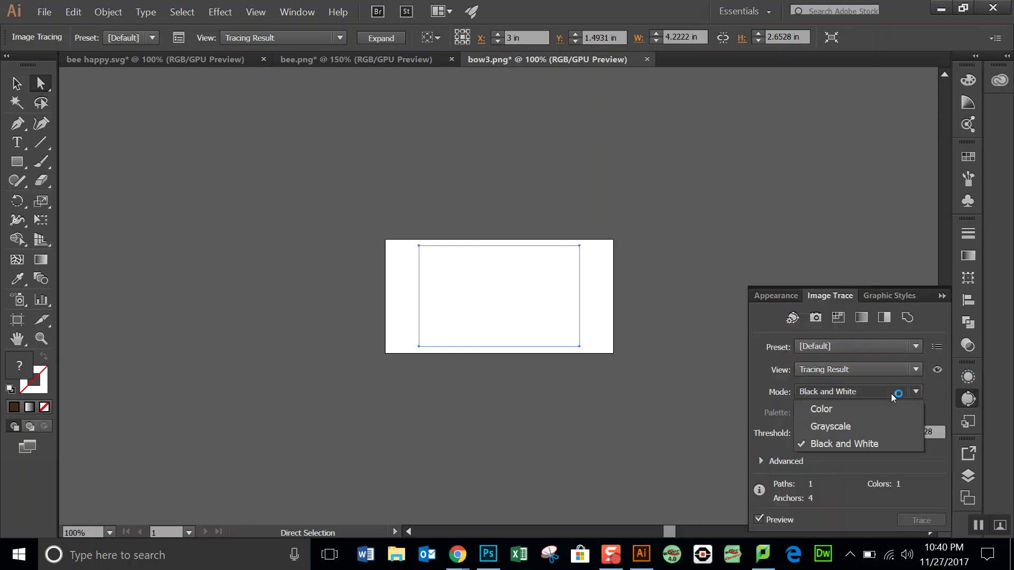
pyautogui.click(899, 407)
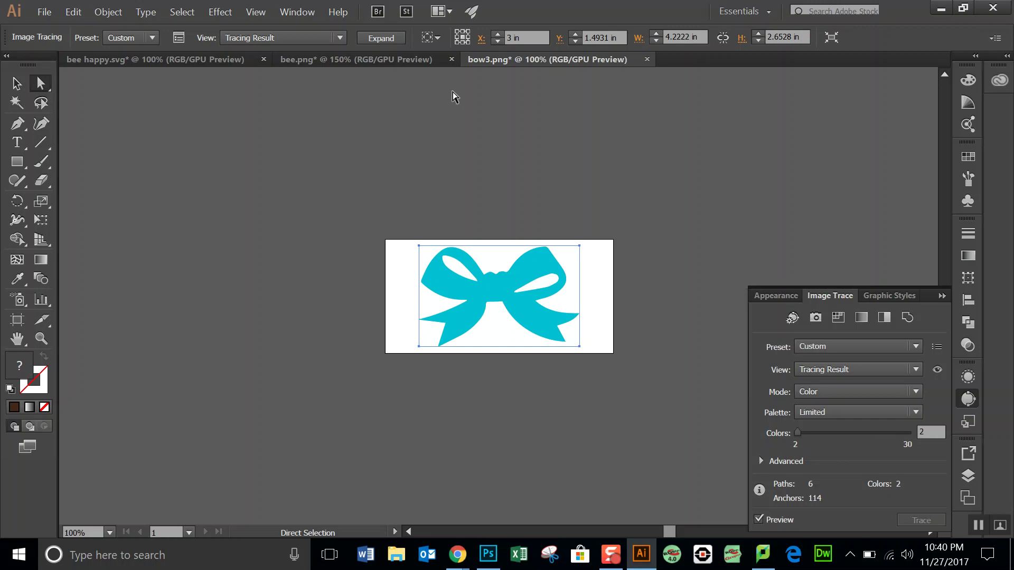
pyautogui.click(381, 31)
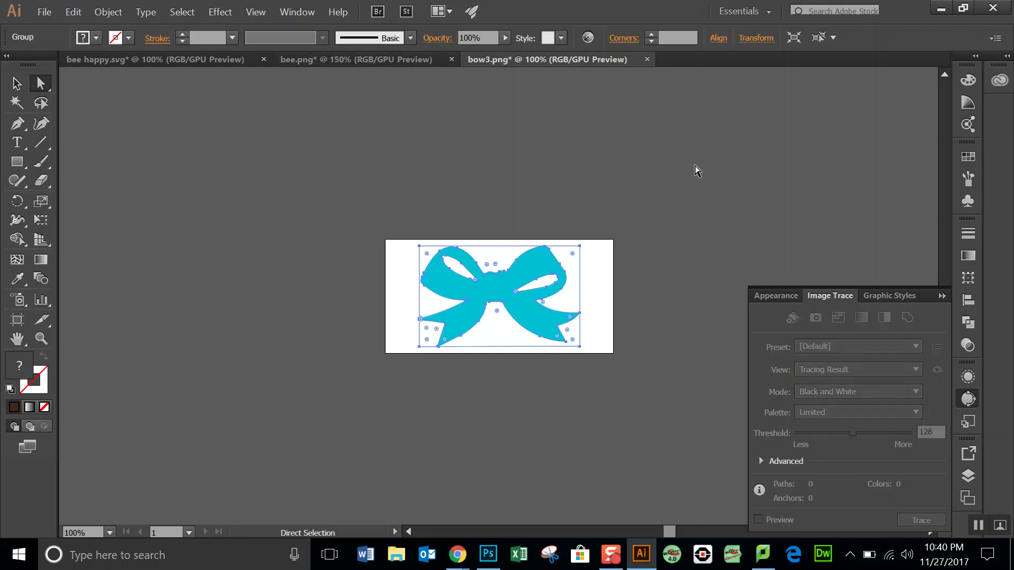
# Select all white background shapes around and inside the bow by matching fill color and delete them
pyautogui.click(943, 295)
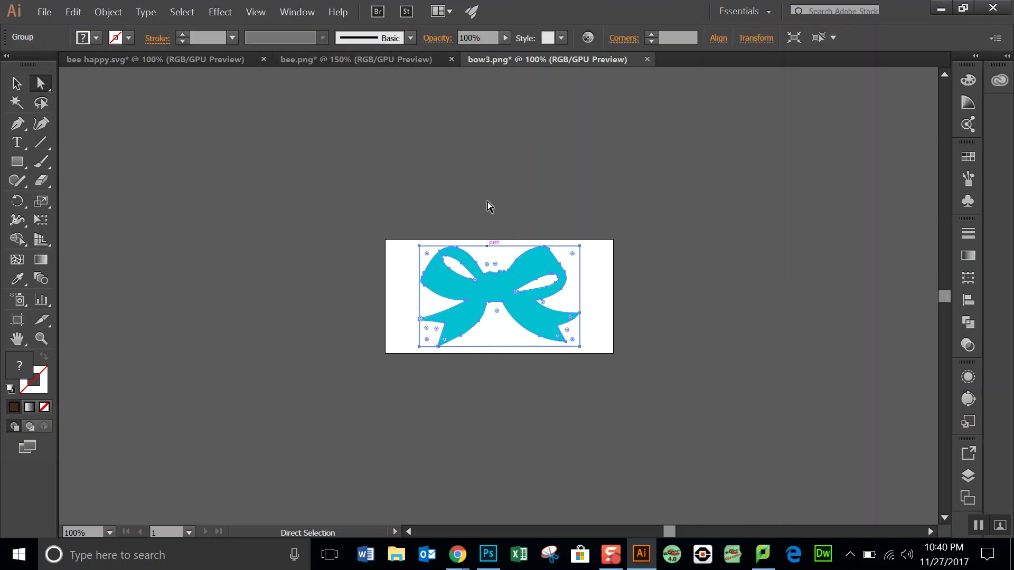
pyautogui.click(42, 84)
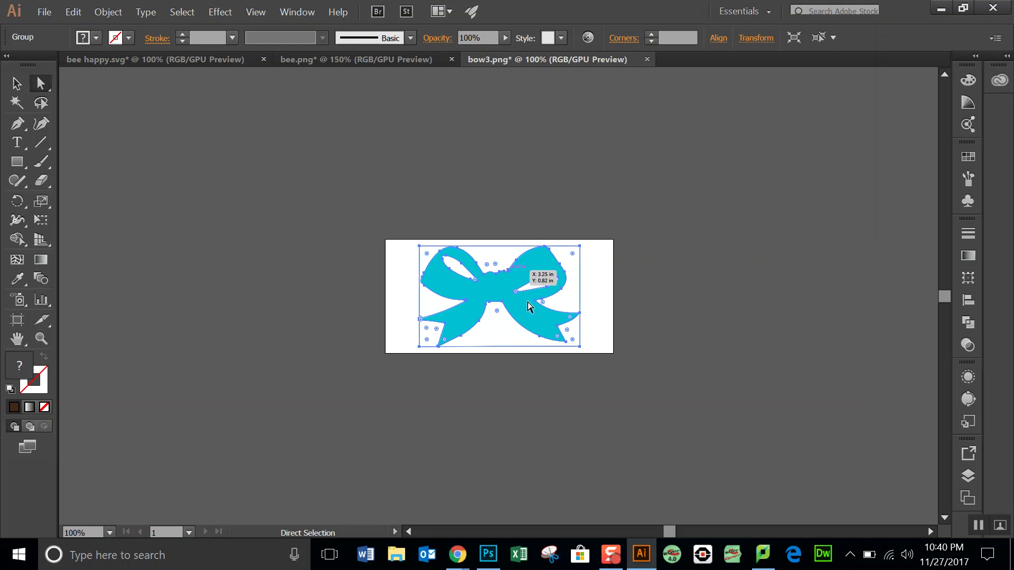
pyautogui.click(540, 376)
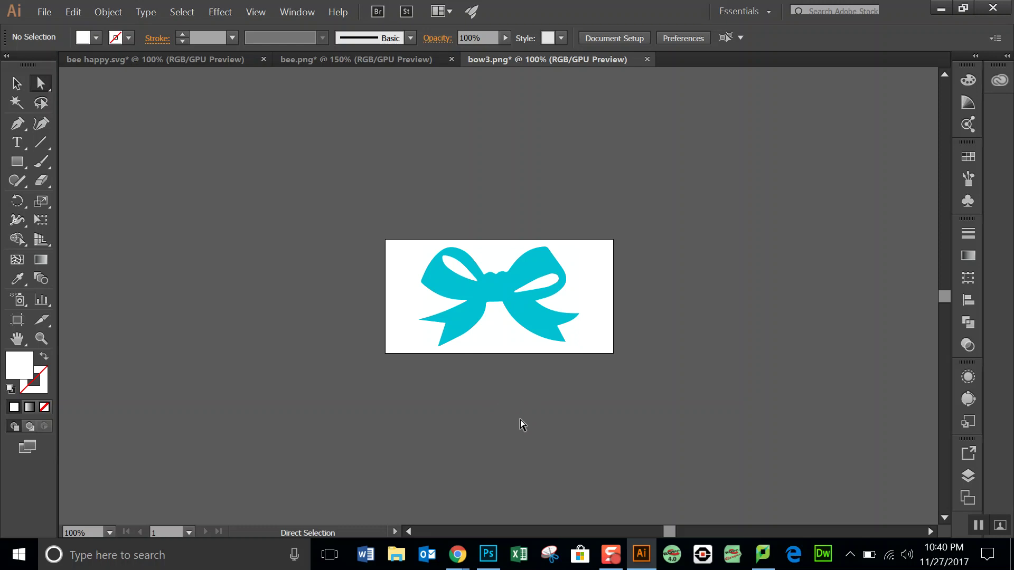
pyautogui.click(495, 328)
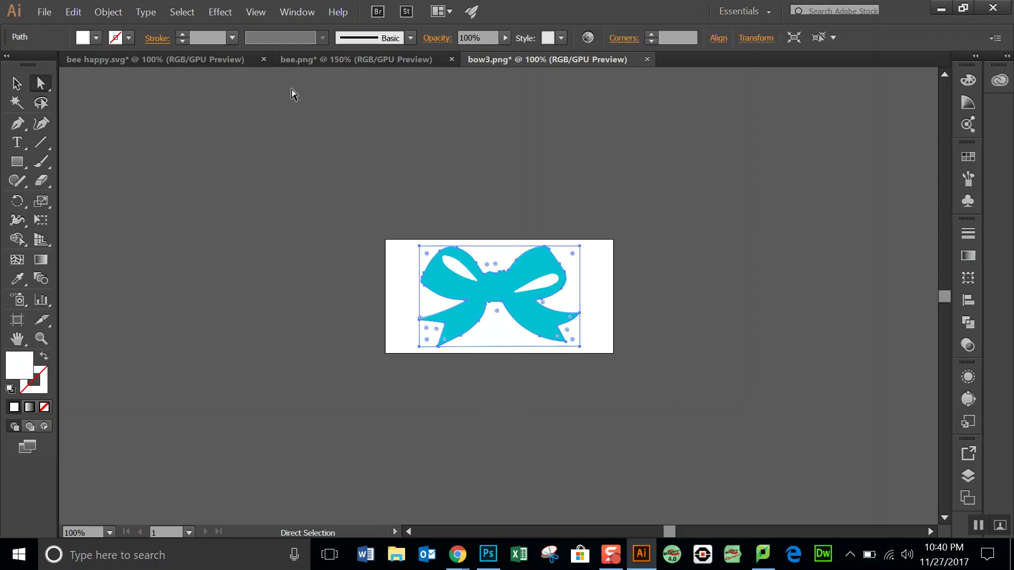
pyautogui.click(181, 12)
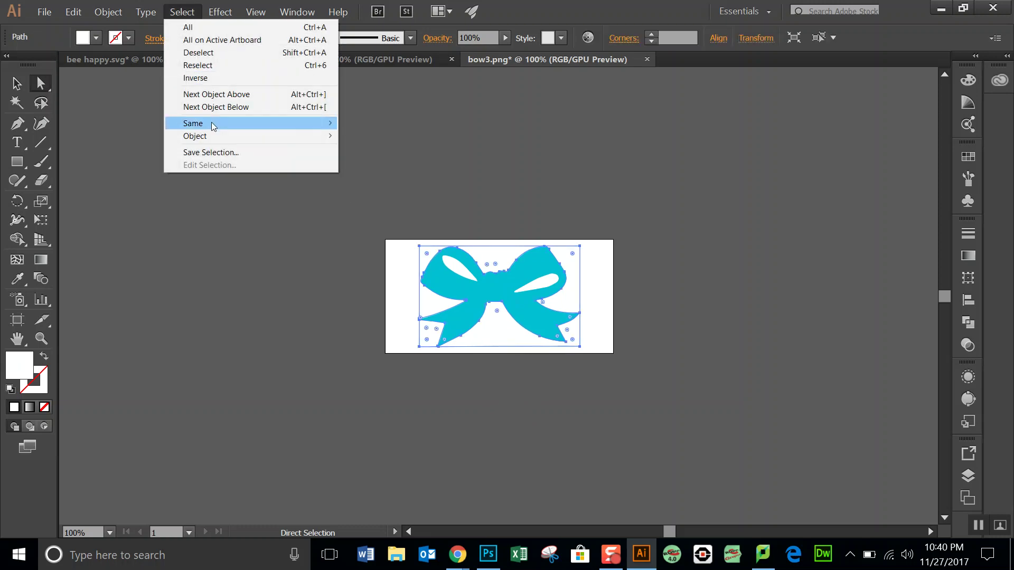
pyautogui.moveTo(214, 127)
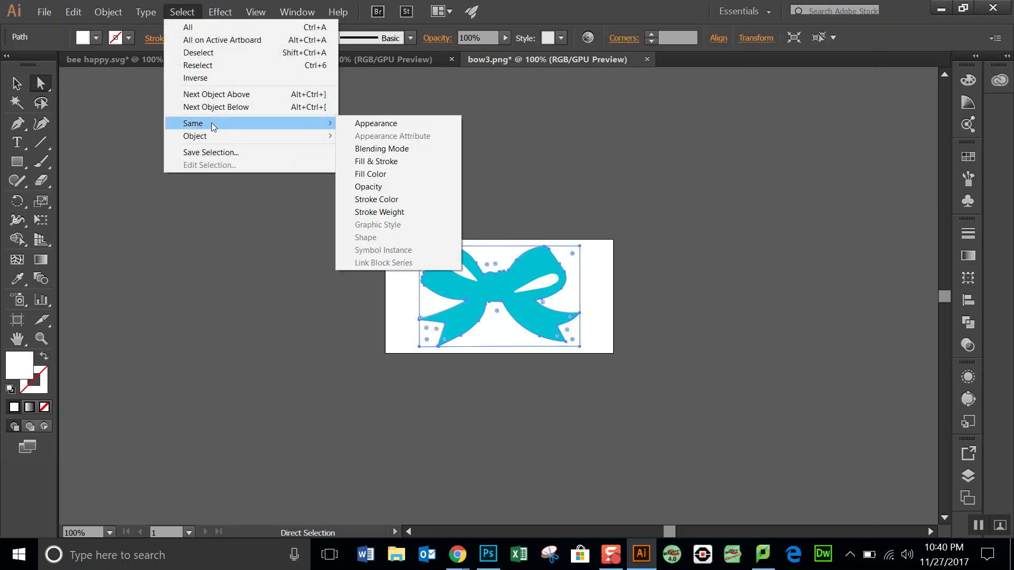
pyautogui.click(394, 179)
pyautogui.click(443, 167)
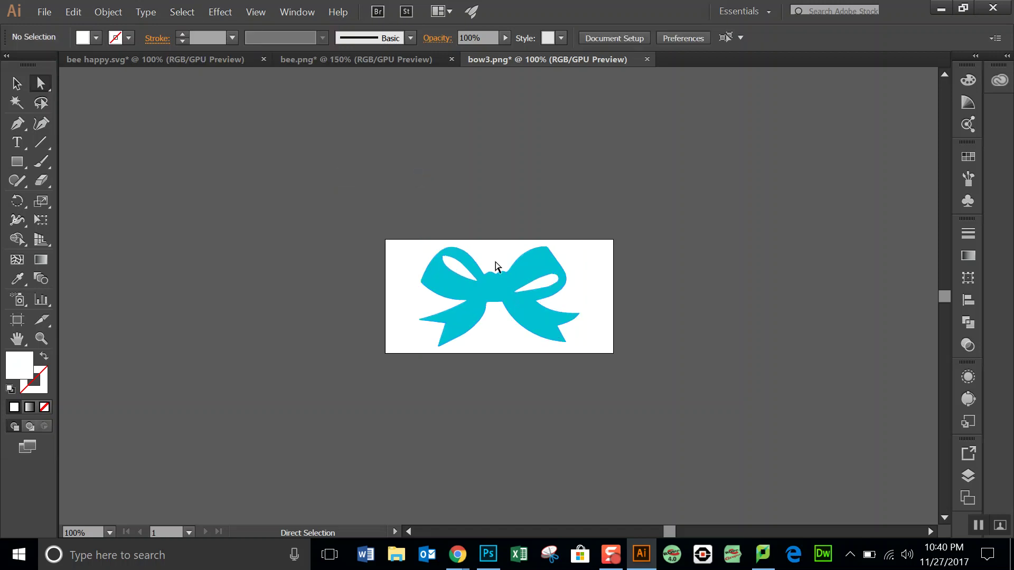
# Expand the bow's layer and group to check which paths remain, and deselect the bow
pyautogui.click(499, 298)
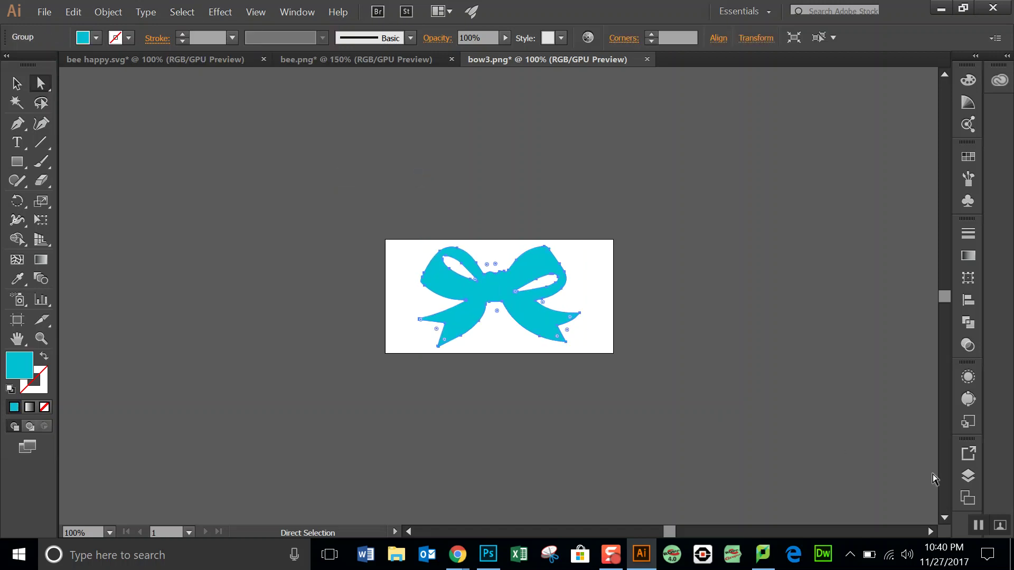
pyautogui.click(968, 476)
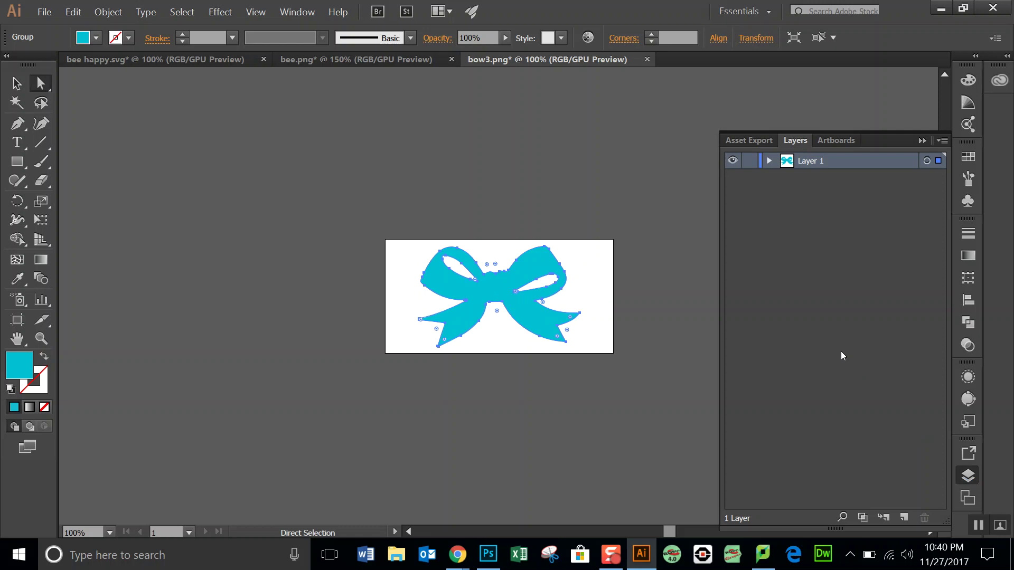
pyautogui.click(771, 161)
pyautogui.click(785, 177)
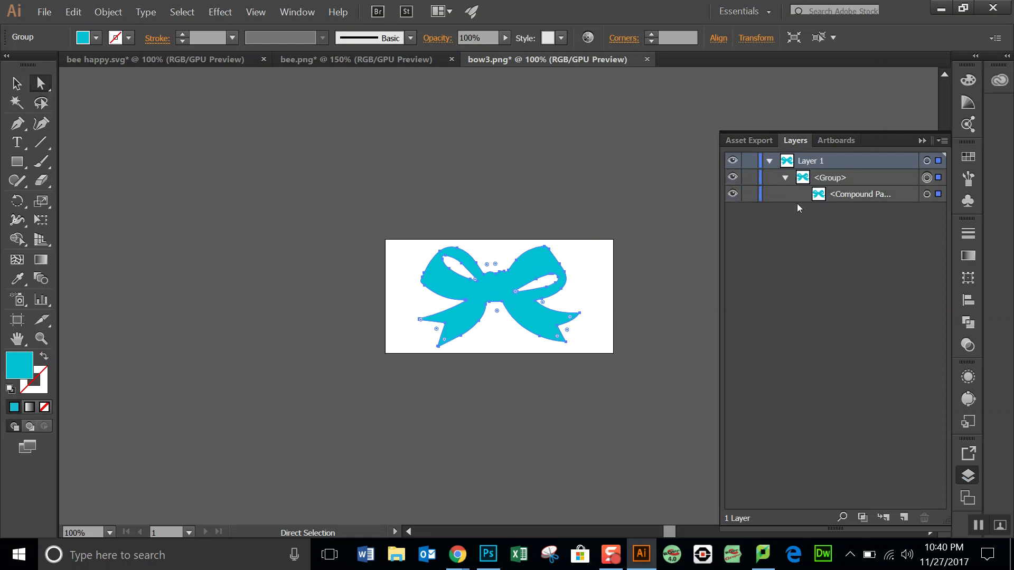
pyautogui.click(867, 194)
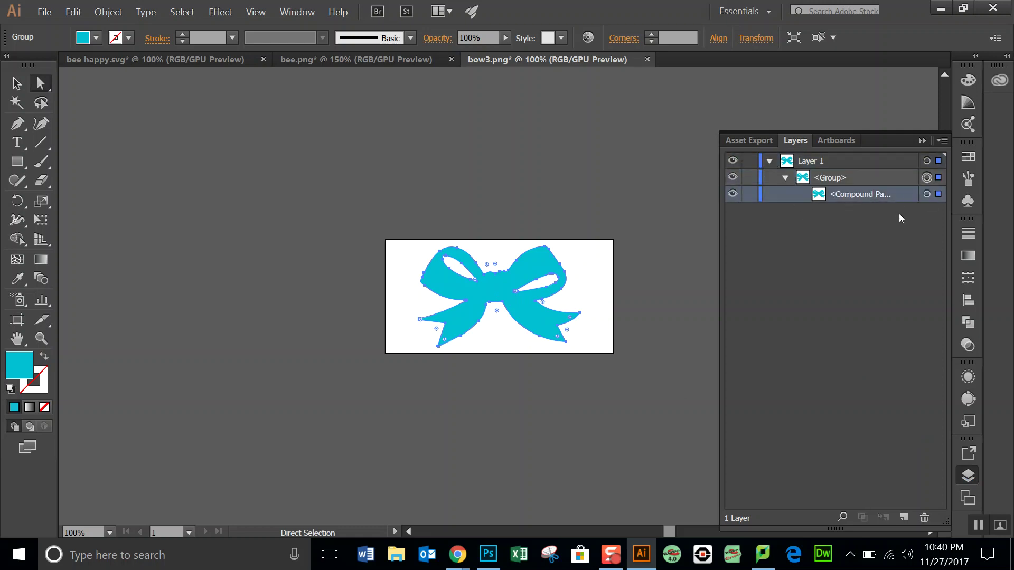
pyautogui.click(644, 217)
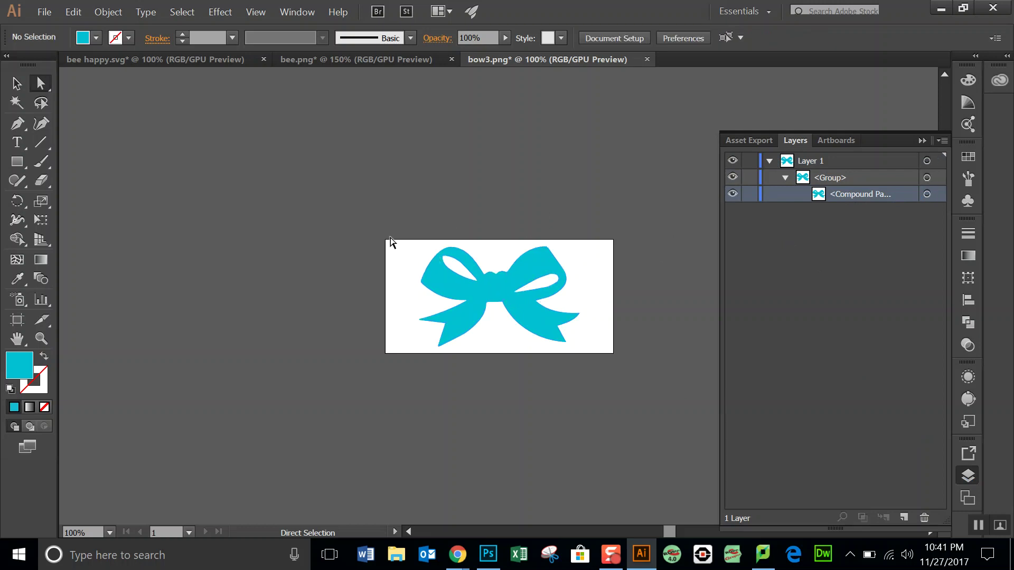
# Copy the whole bow and paste it into the bee.png document
pyautogui.moveTo(390, 240); pyautogui.dragTo(623, 373)
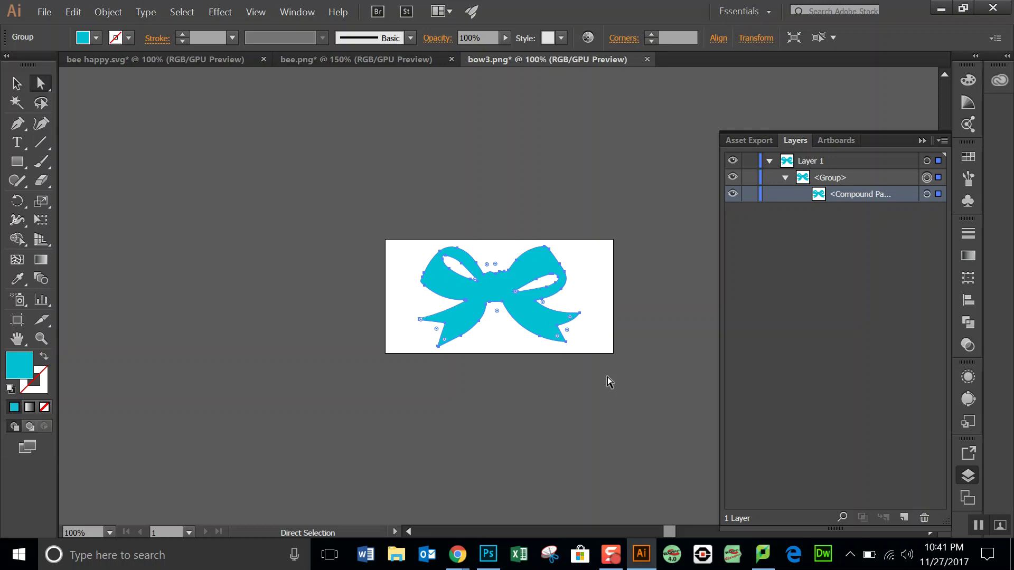
pyautogui.press('v')
pyautogui.press('a')
pyautogui.click(391, 59)
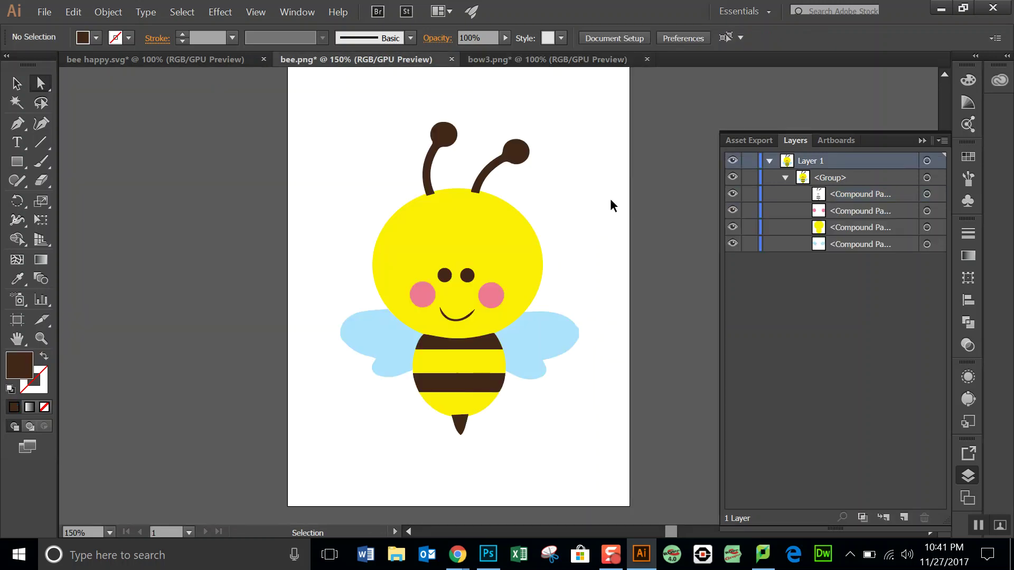
pyautogui.hotkey('ctrl', 'v')
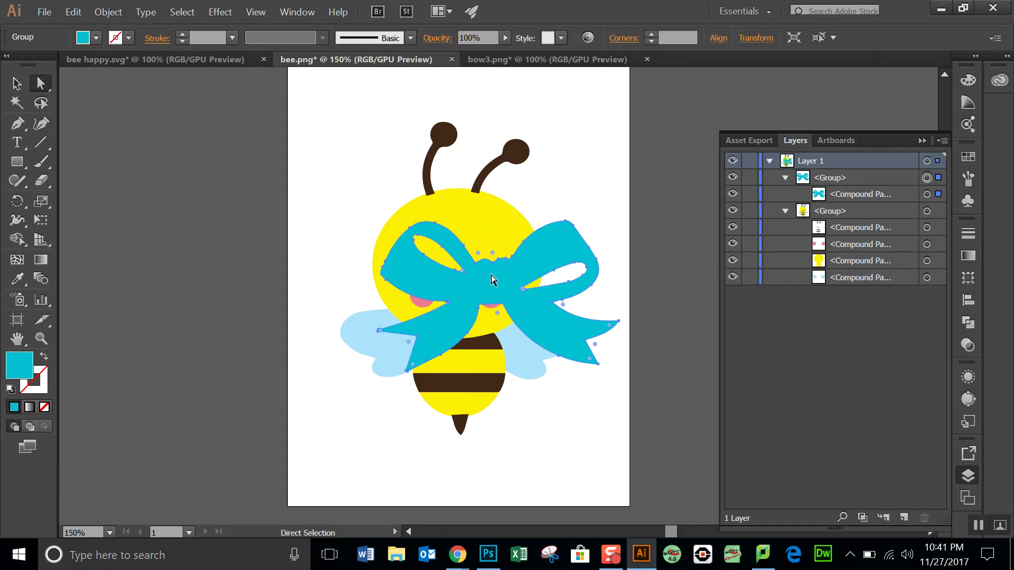
# Scale the bow down to less than half size, place it atop the bee's head, tilt it counterclockwise and deselect it
pyautogui.click(16, 84)
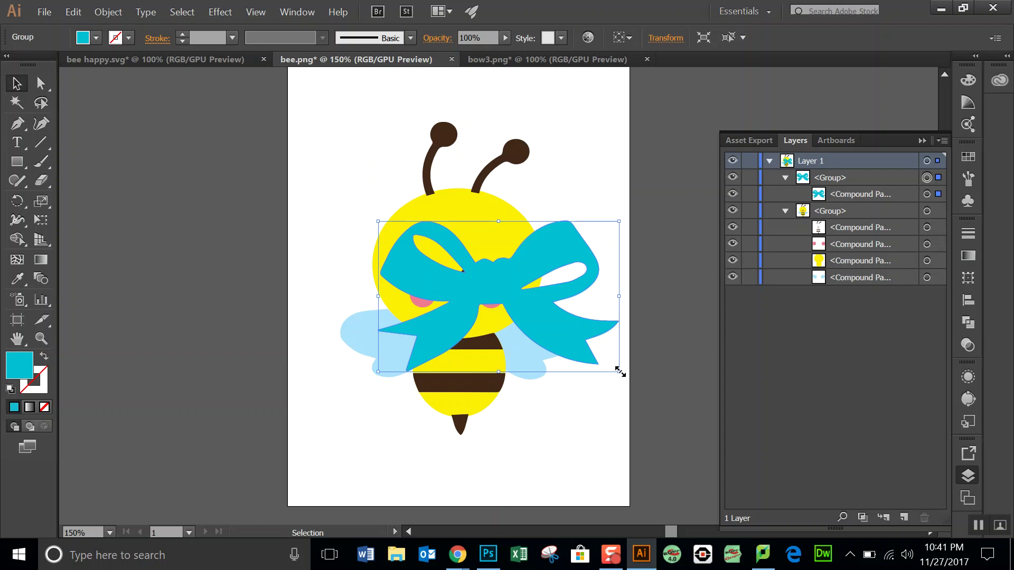
pyautogui.moveTo(619, 371); pyautogui.dragTo(487, 276)
pyautogui.moveTo(433, 246); pyautogui.dragTo(433, 199)
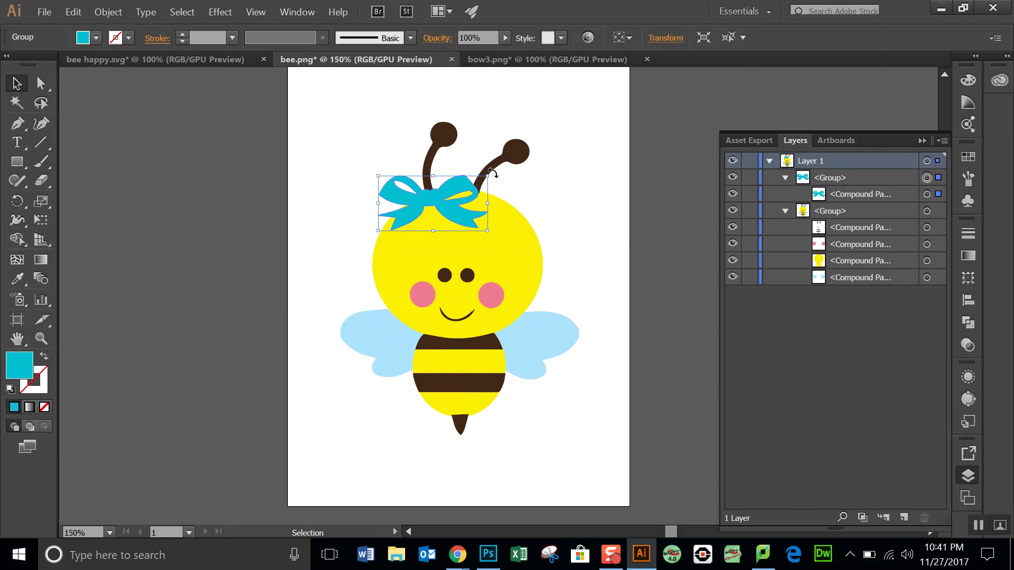
pyautogui.moveTo(493, 173)
pyautogui.mouseDown()
pyautogui.moveTo(497, 159)
pyautogui.moveTo(483, 156)
pyautogui.mouseUp()
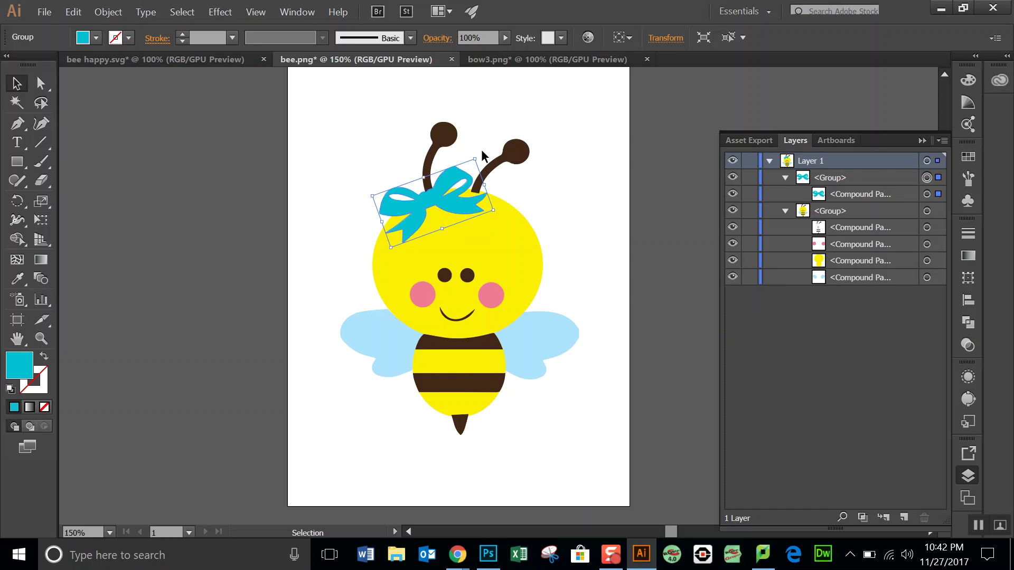
pyautogui.hotkey('ctrl', 'z')
pyautogui.click(607, 251)
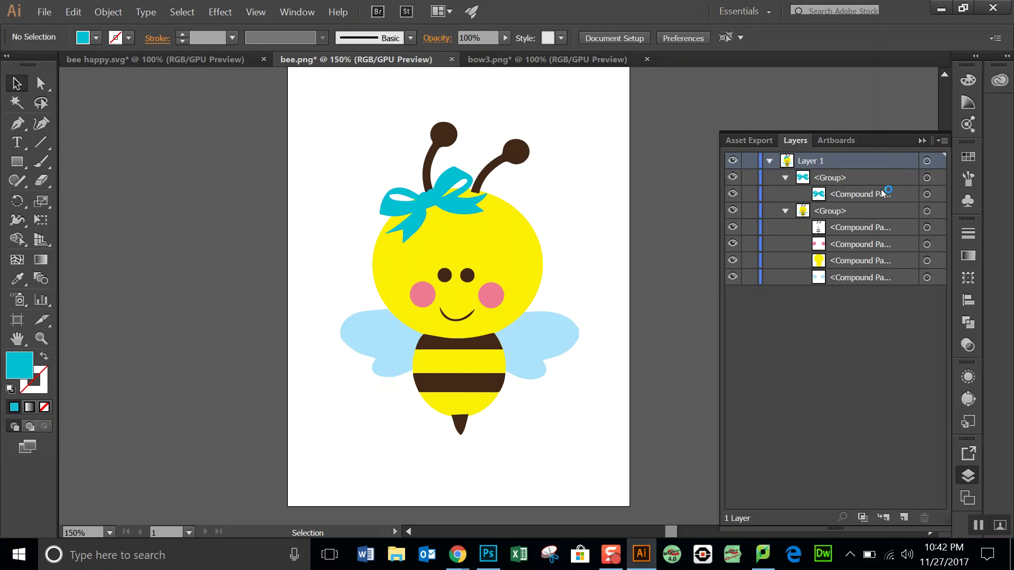
# Move the bow's compound path into the bee's group, above the dark brown path, and collapse the layer list
pyautogui.click(895, 195)
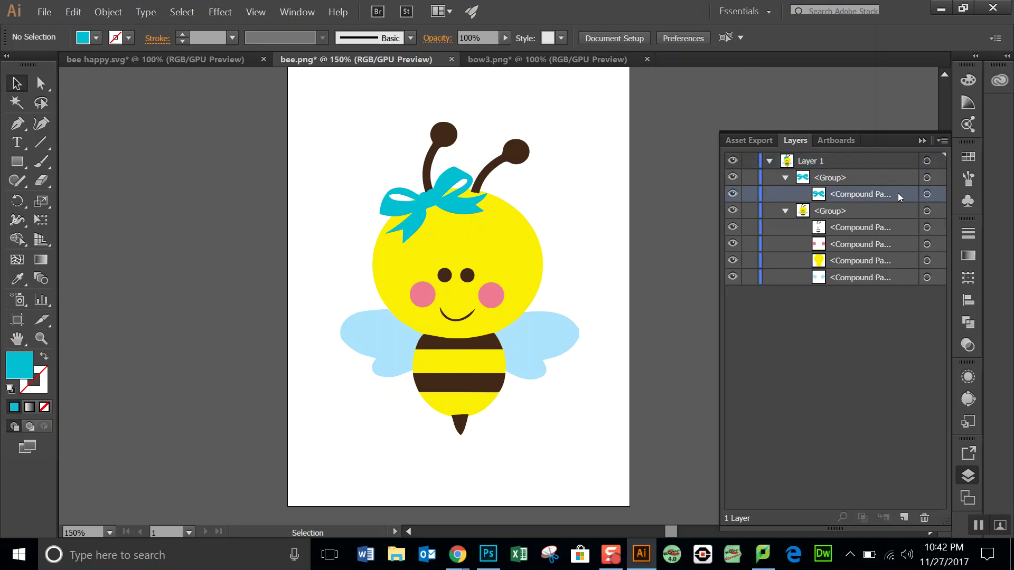
pyautogui.moveTo(899, 198); pyautogui.dragTo(899, 222)
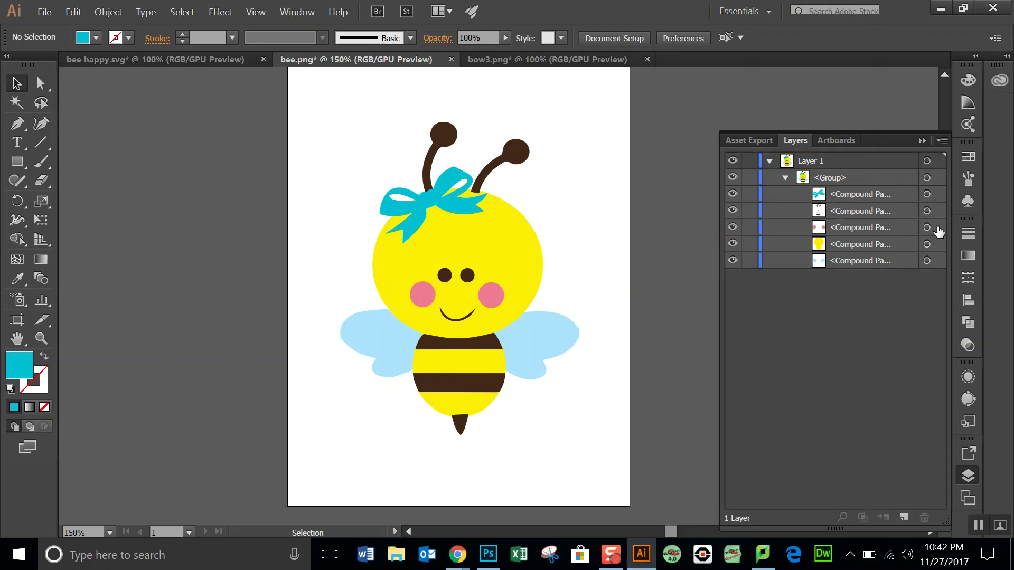
pyautogui.click(925, 141)
pyautogui.click(926, 141)
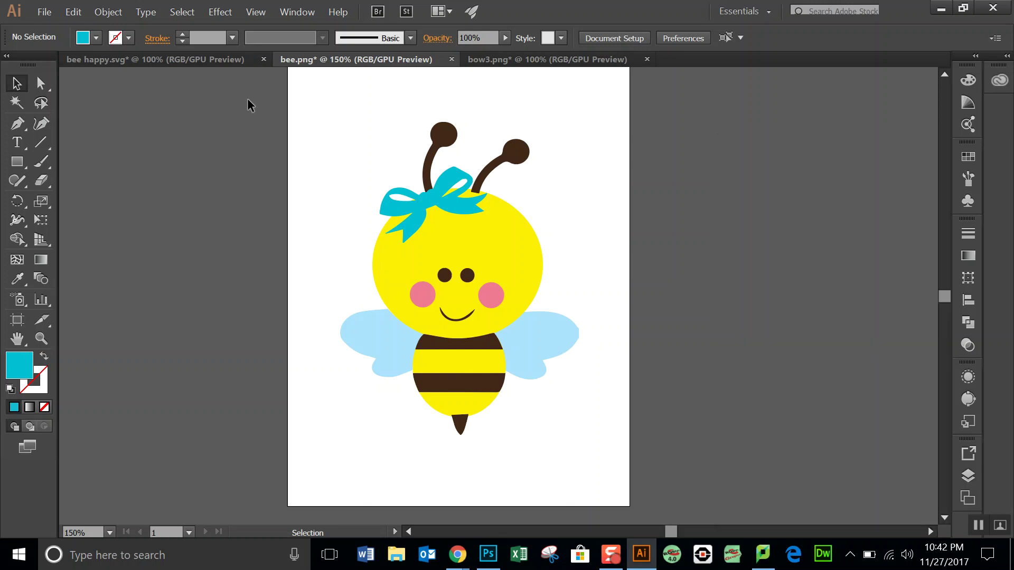
# View the finished bee happy.svg design, close the bow3.png document and return to bee.png
pyautogui.click(158, 59)
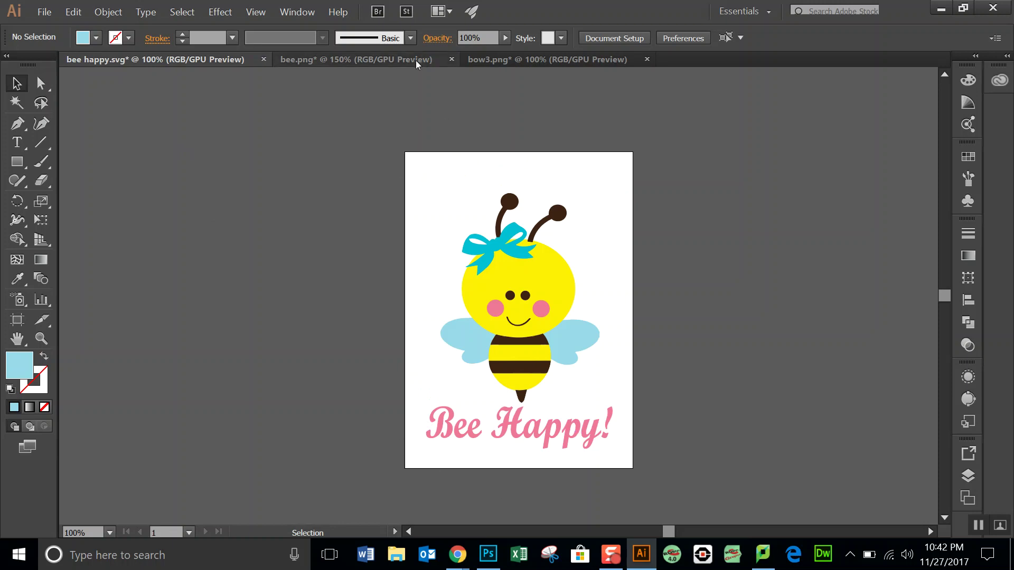
pyautogui.click(648, 60)
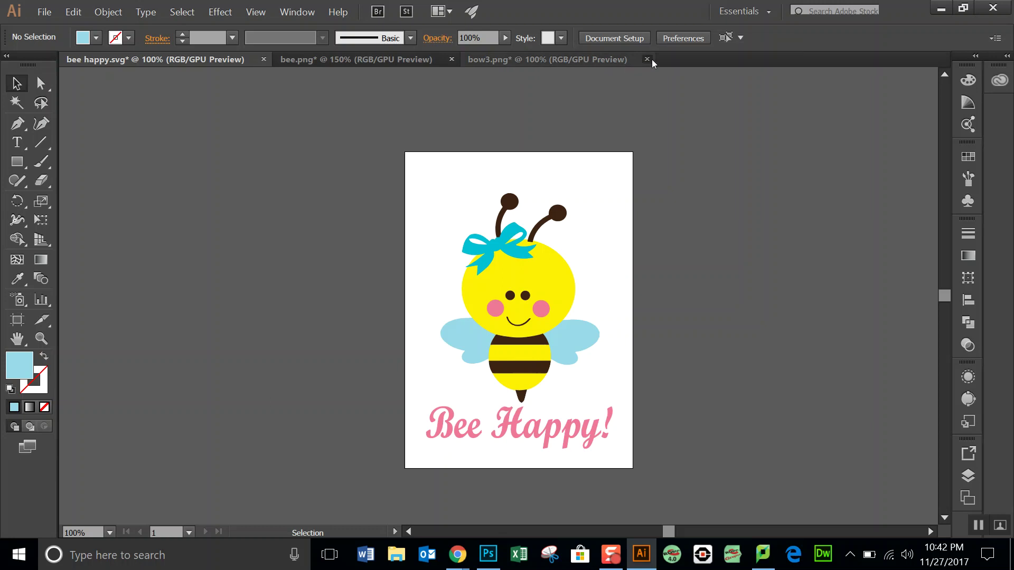
pyautogui.click(586, 297)
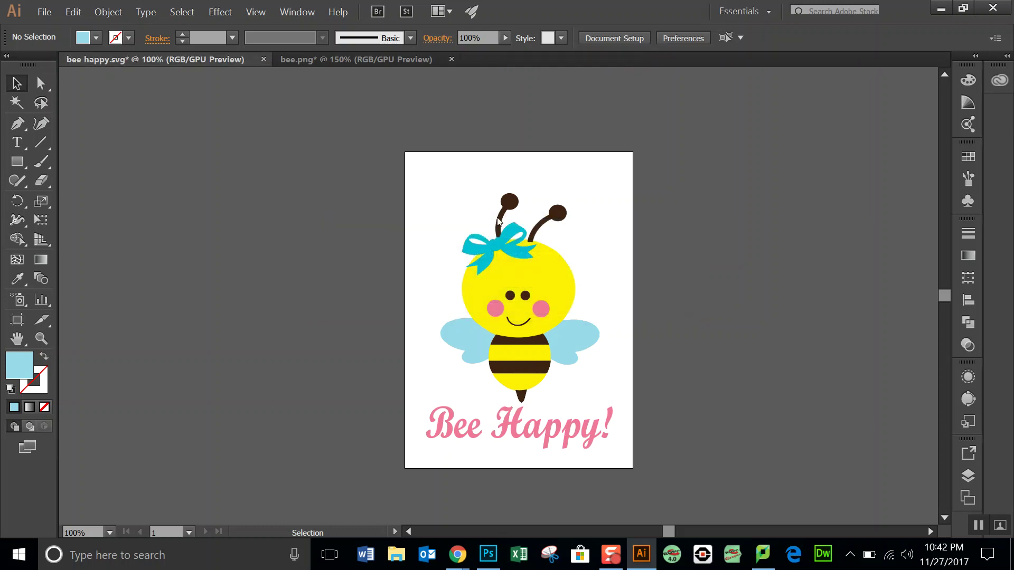
pyautogui.click(325, 61)
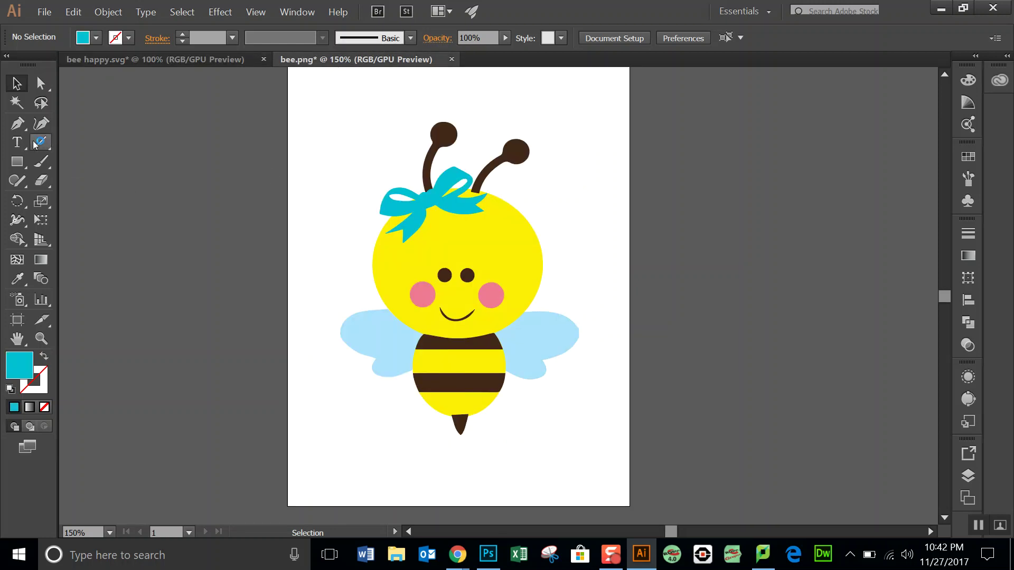
# Add the text "Bee Happy!" below the bee
pyautogui.click(18, 143)
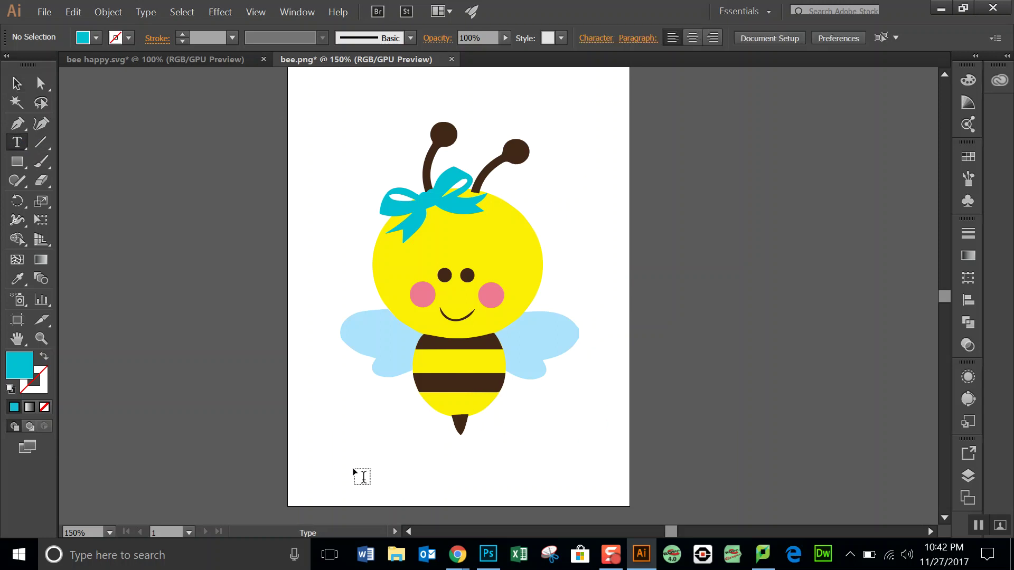
pyautogui.click(348, 455)
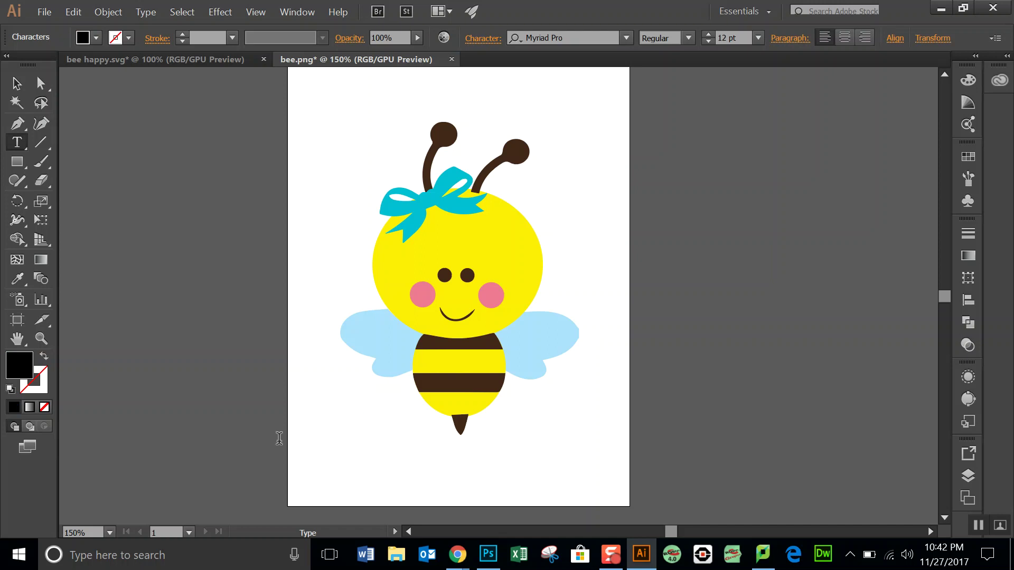
pyautogui.write('Bee Happ')
pyautogui.write('y!')
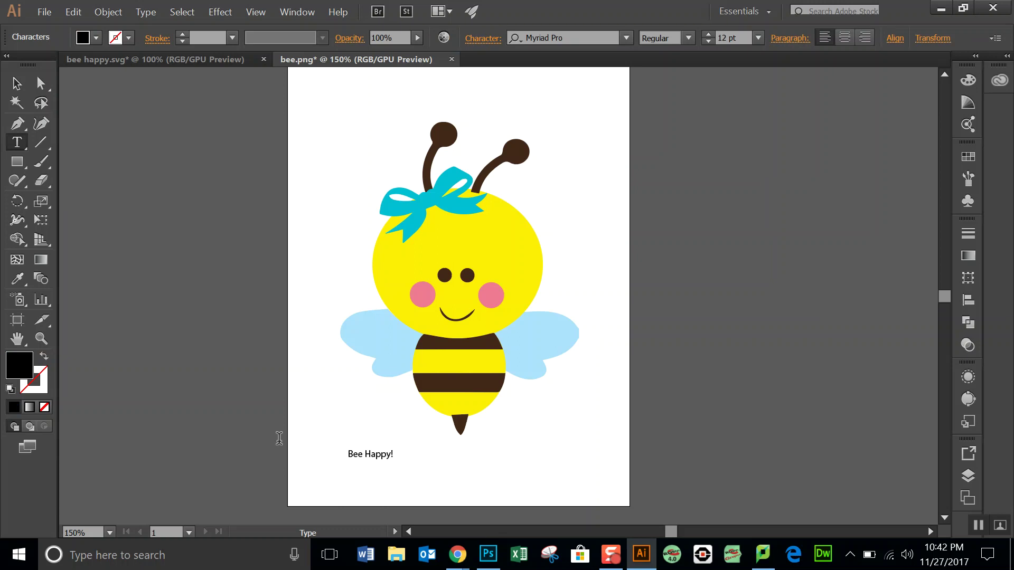
# Enlarge the "Bee Happy!" text to about 94.8 pt and centre it just beneath the bee's stinger
pyautogui.click(13, 86)
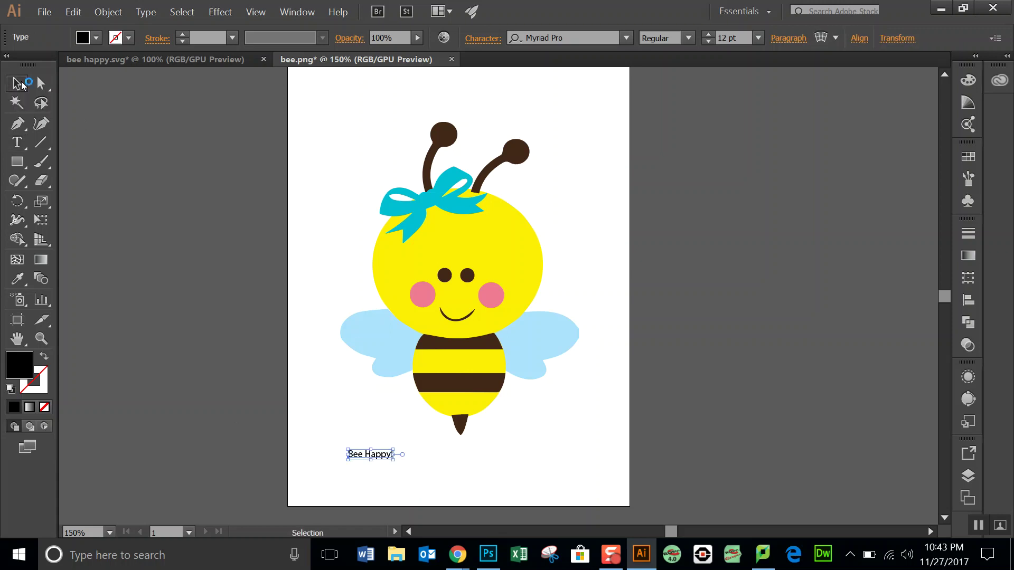
pyautogui.moveTo(393, 460); pyautogui.dragTo(582, 448)
pyautogui.moveTo(503, 398); pyautogui.dragTo(507, 379)
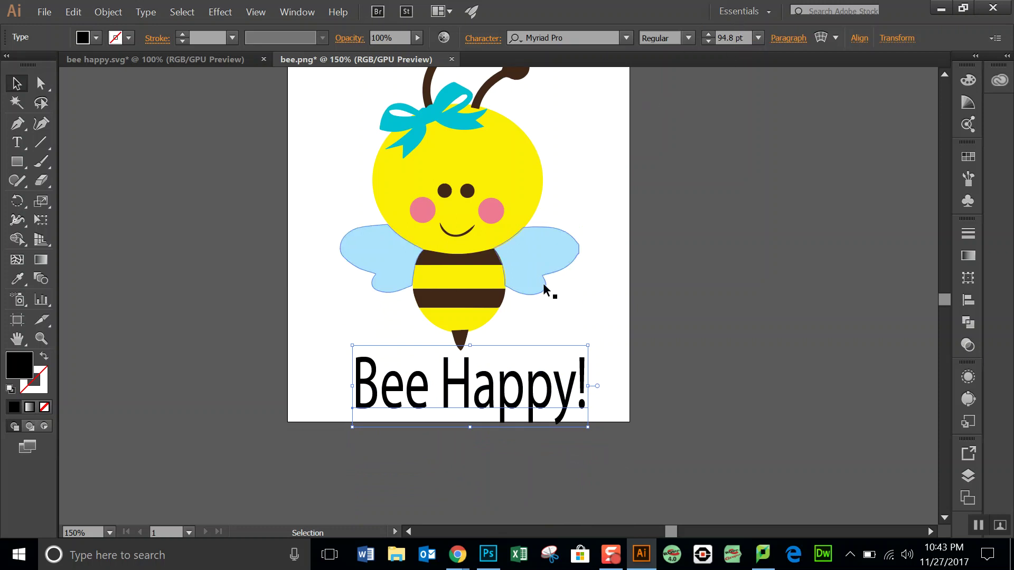
pyautogui.moveTo(480, 391); pyautogui.dragTo(469, 389)
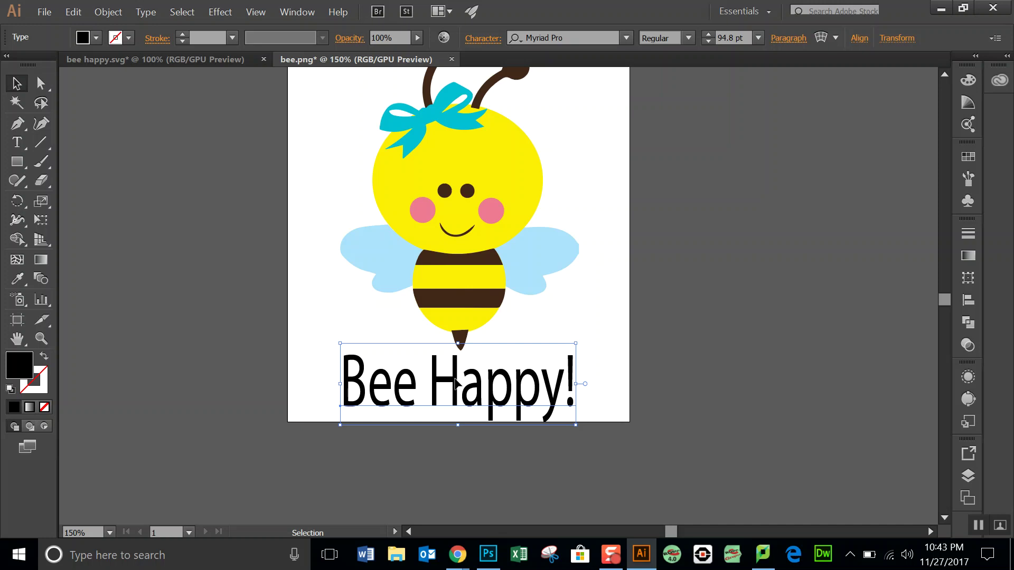
# Select the whole "Bee Happy!" text and change its font to Script MT Bold
pyautogui.doubleClick(457, 386)
pyautogui.doubleClick(458, 386)
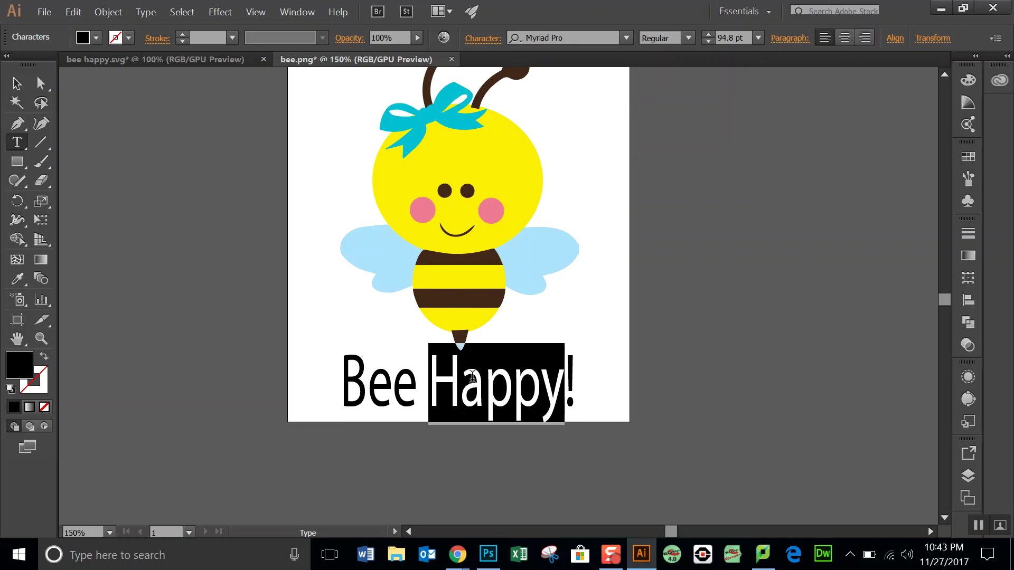
pyautogui.moveTo(574, 384); pyautogui.dragTo(340, 395)
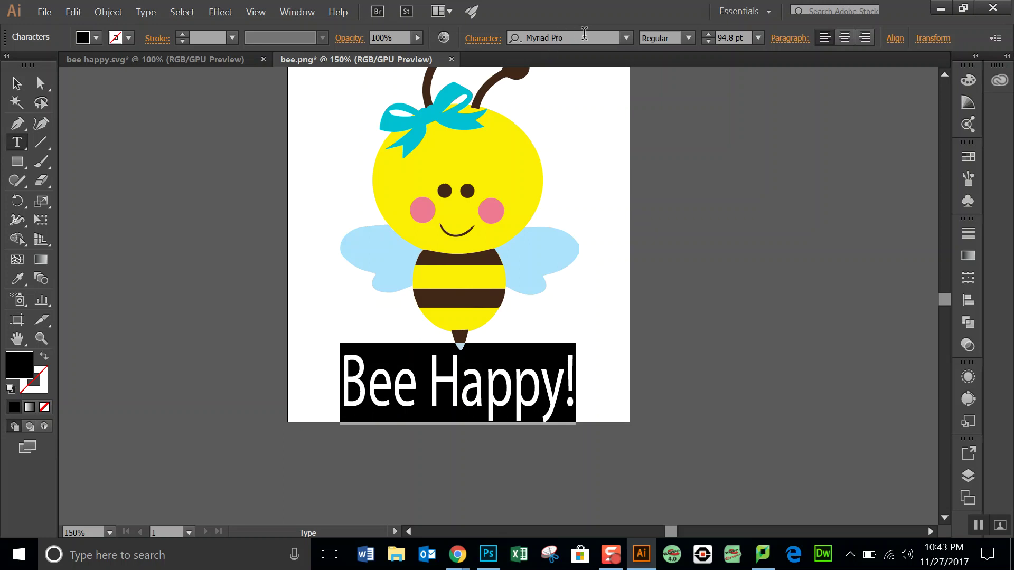
pyautogui.click(626, 38)
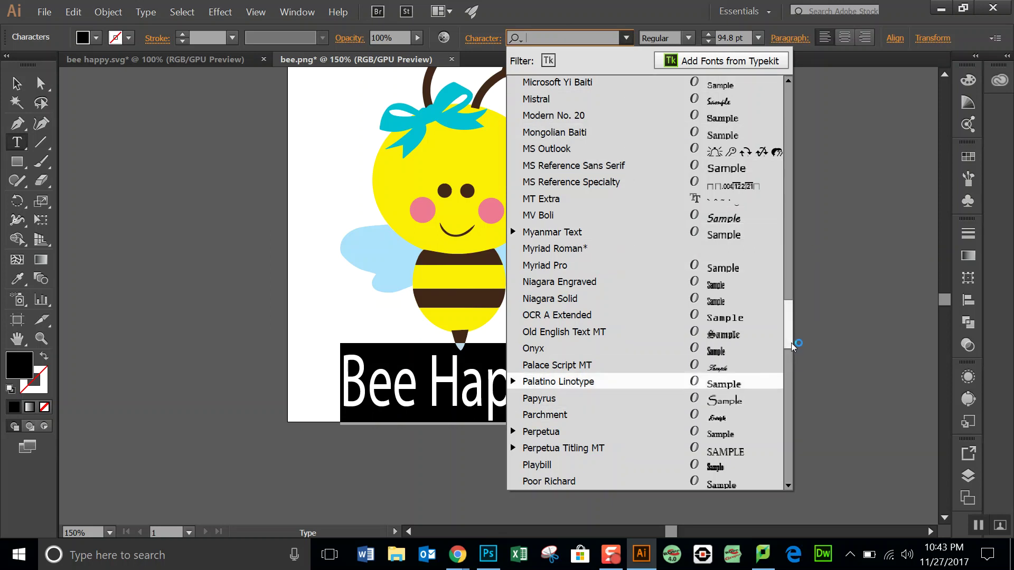
pyautogui.moveTo(791, 342); pyautogui.dragTo(791, 392)
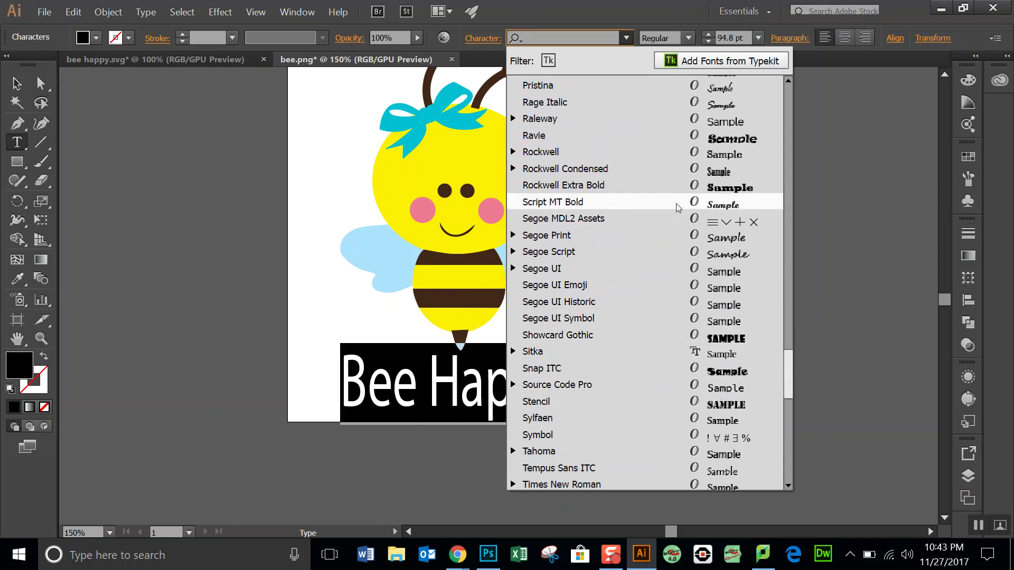
pyautogui.click(619, 205)
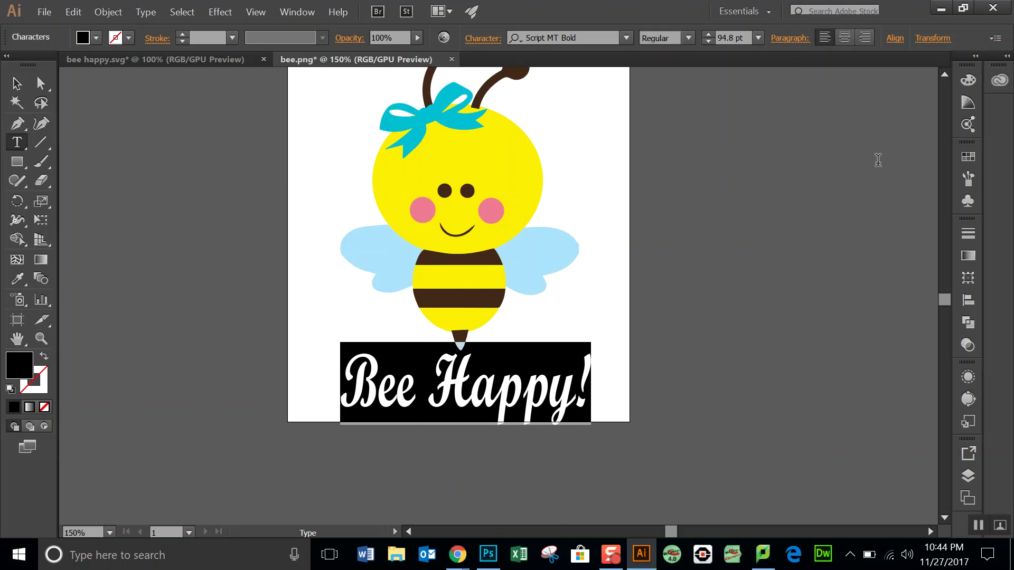
# Fill the "Bee Happy!" text with a medium pink tint from the High Contrast 2 colour harmony, and deselect it
pyautogui.click(970, 81)
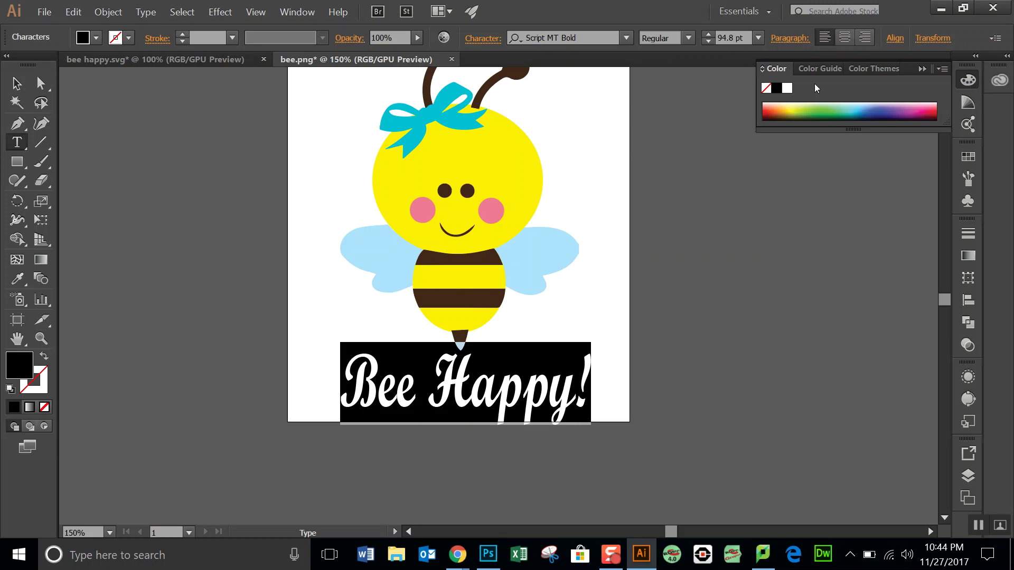
pyautogui.click(843, 72)
pyautogui.click(940, 93)
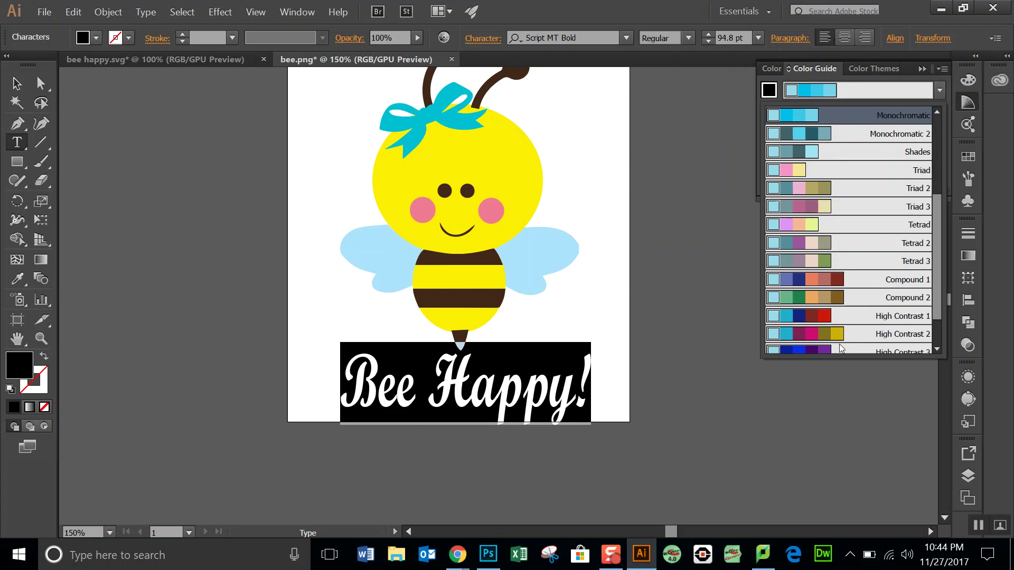
pyautogui.click(866, 339)
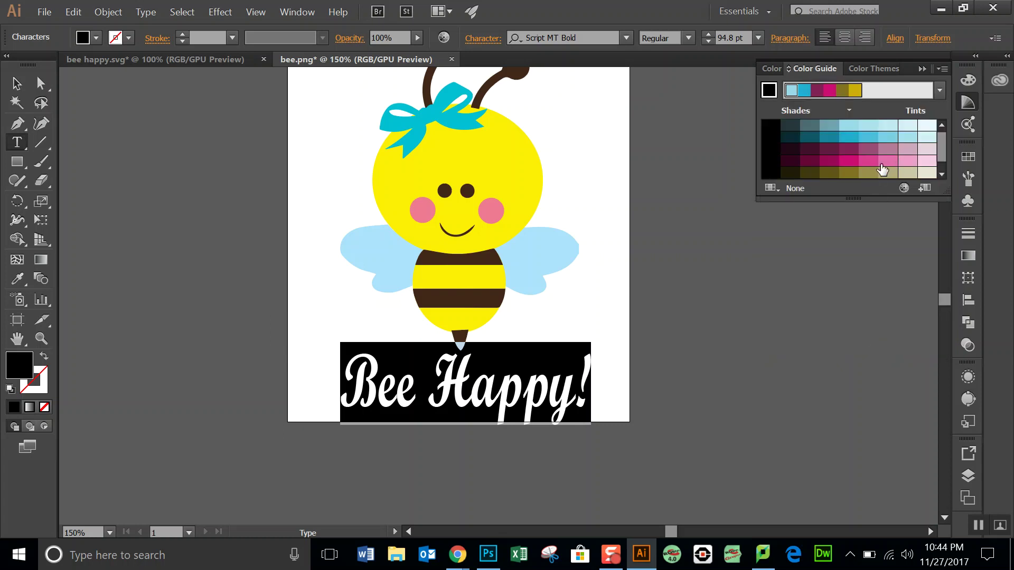
pyautogui.click(883, 164)
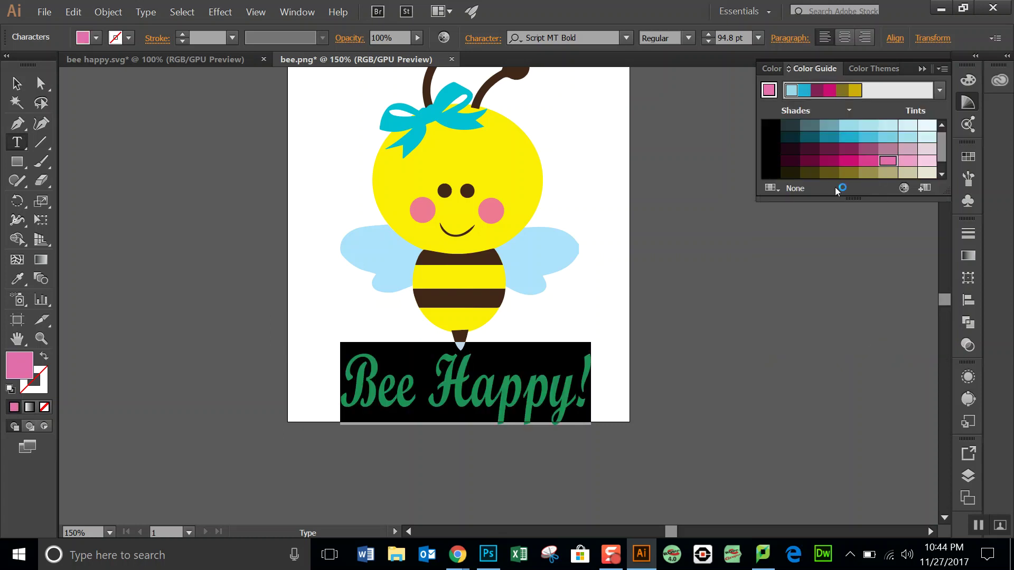
pyautogui.press('Right')
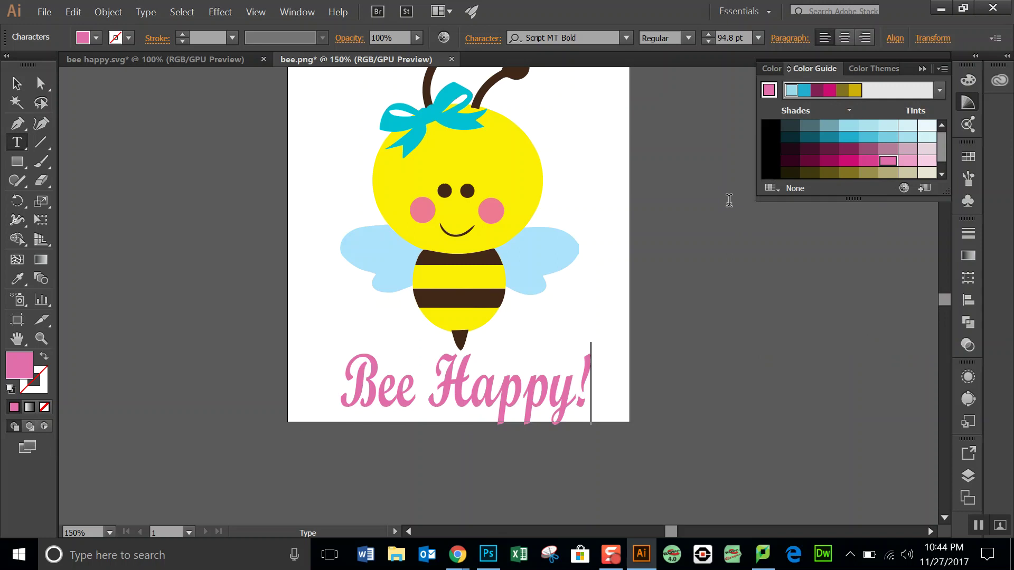
pyautogui.click(923, 69)
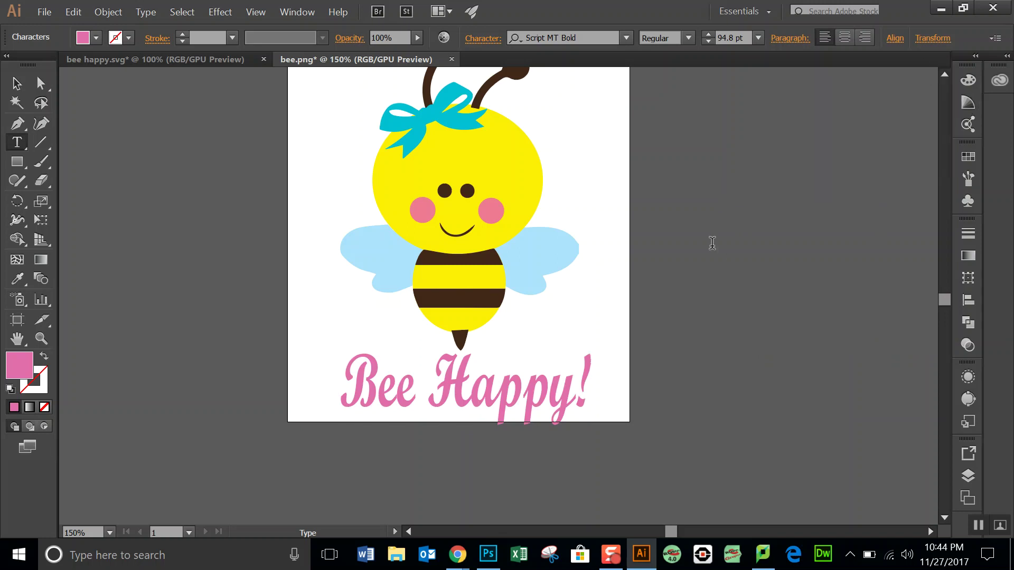
pyautogui.click(15, 84)
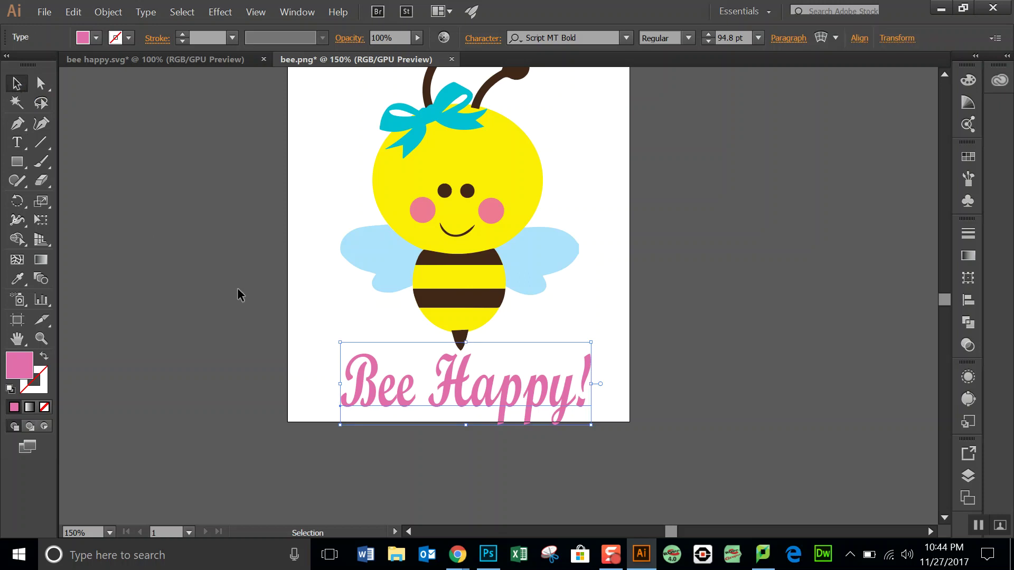
pyautogui.click(291, 388)
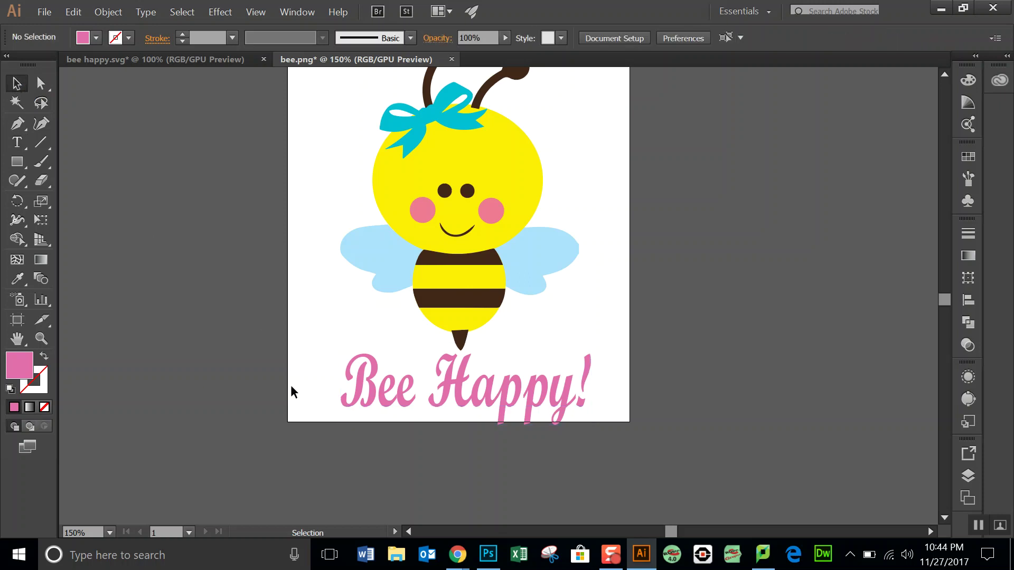
pyautogui.click(945, 79)
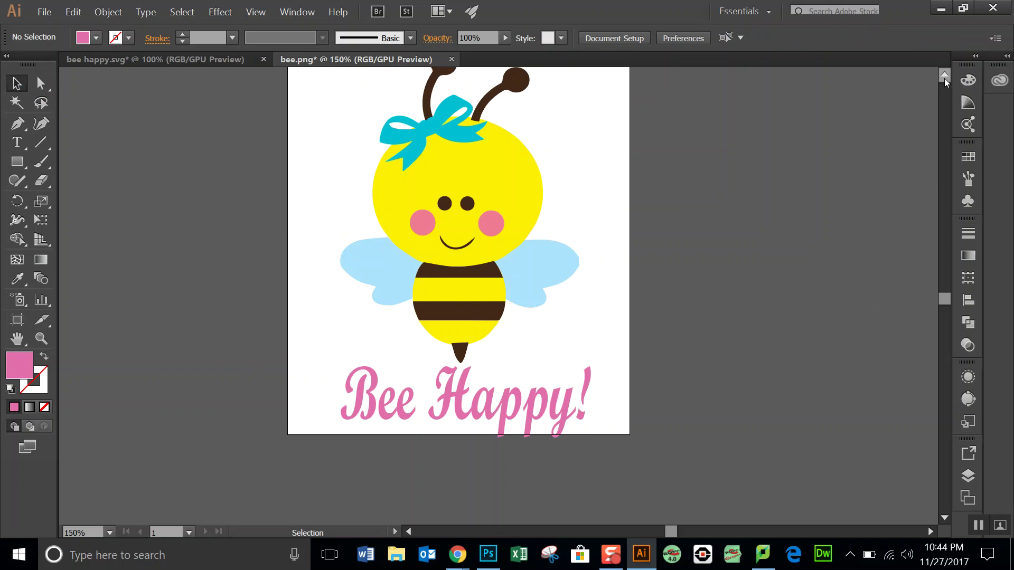
pyautogui.click(944, 78)
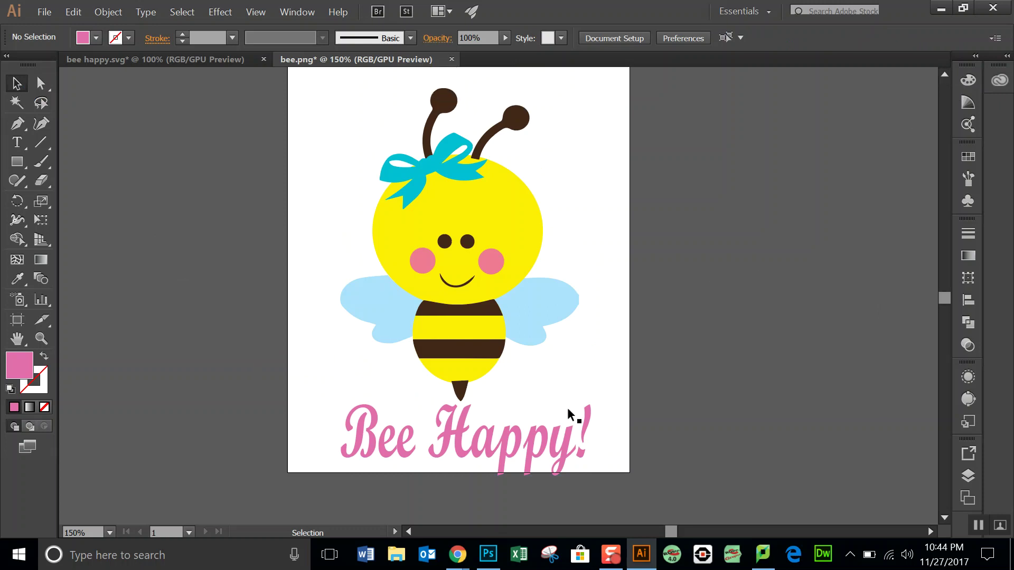
pyautogui.click(521, 441)
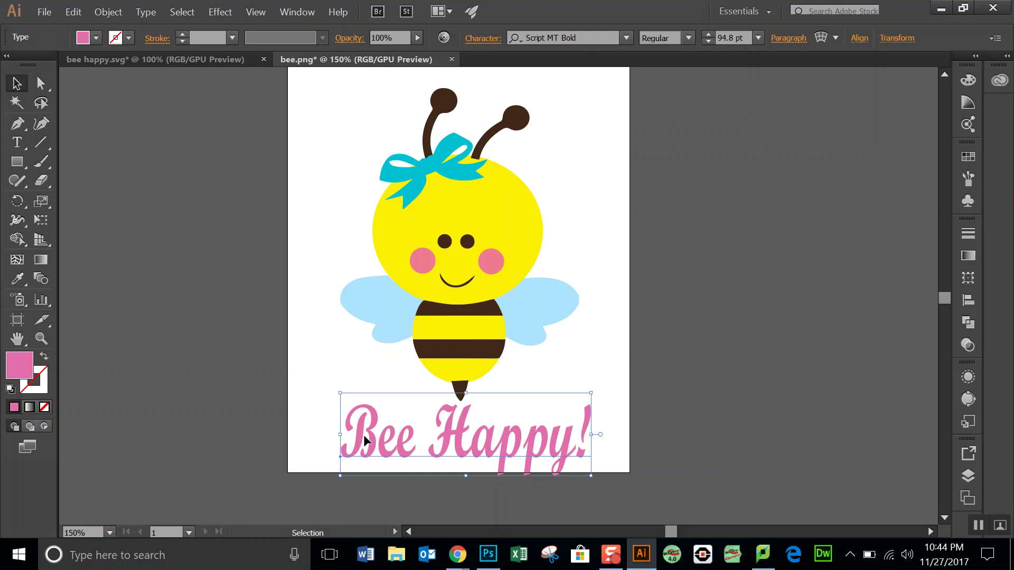
pyautogui.doubleClick(395, 445)
pyautogui.moveTo(343, 434); pyautogui.dragTo(639, 436)
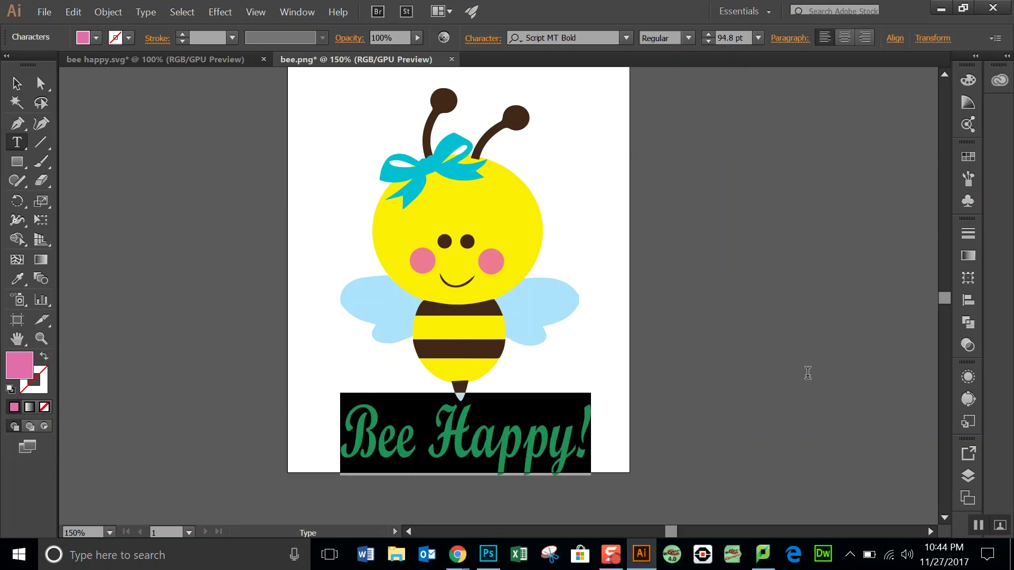
pyautogui.click(111, 12)
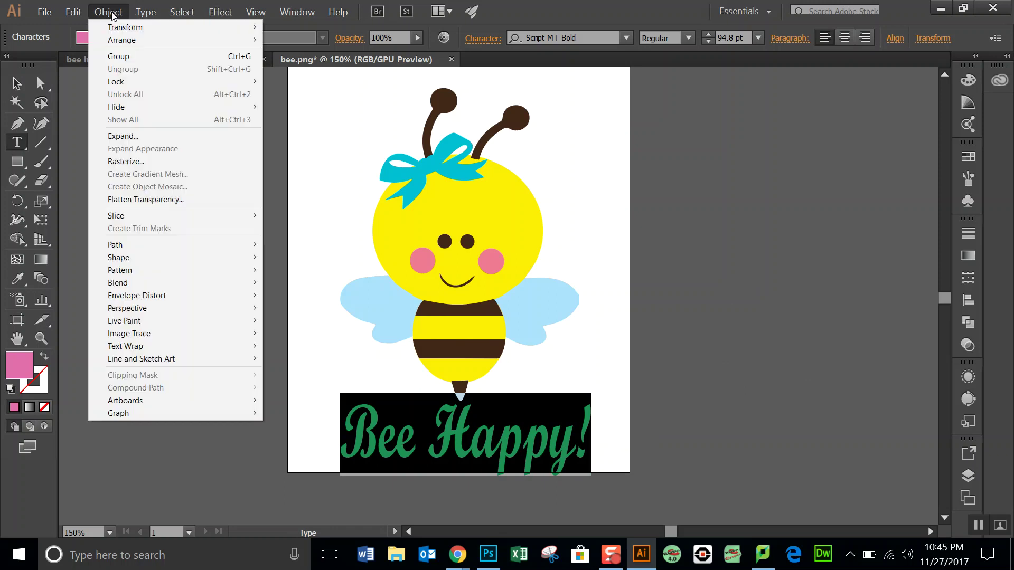
pyautogui.moveTo(191, 11)
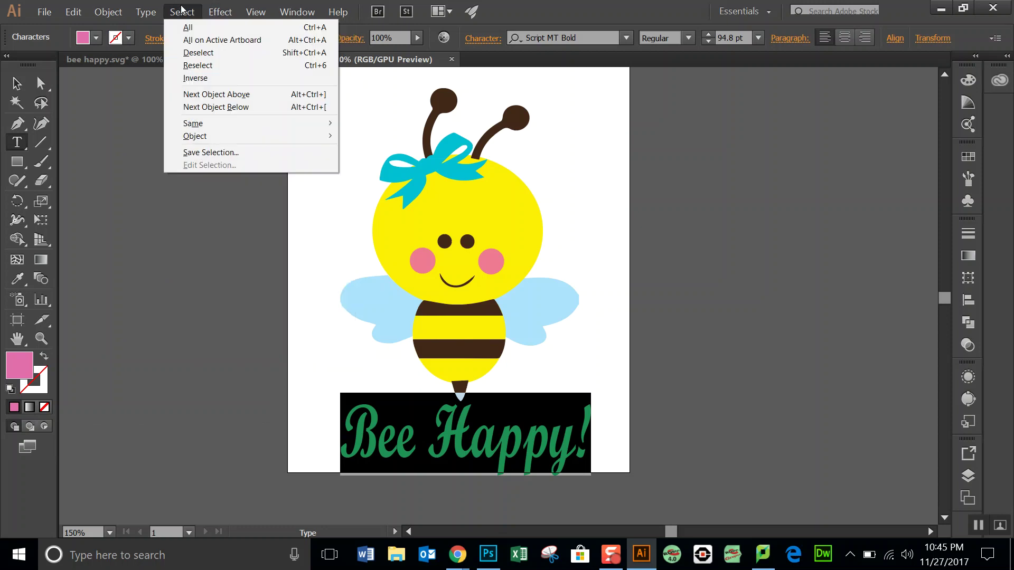
pyautogui.click(146, 12)
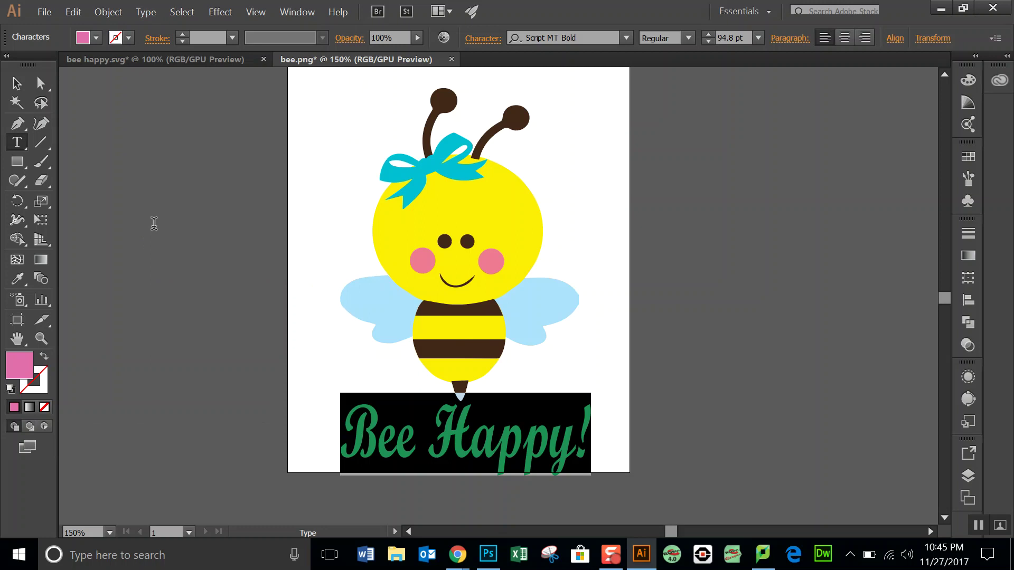
pyautogui.press('Escape')
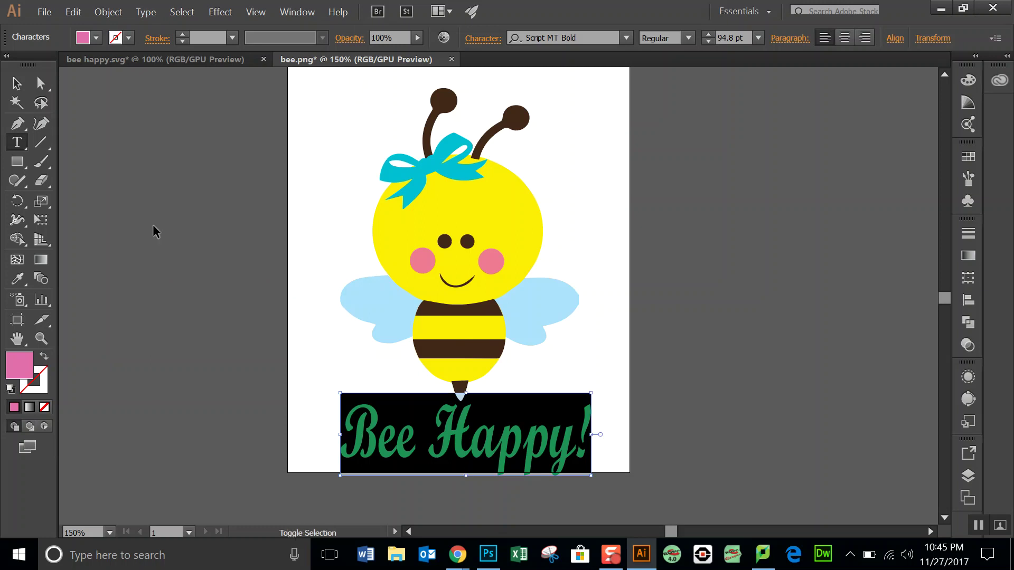
pyautogui.keyDown('ctrl'); pyautogui.click(153, 225); pyautogui.keyUp('ctrl')
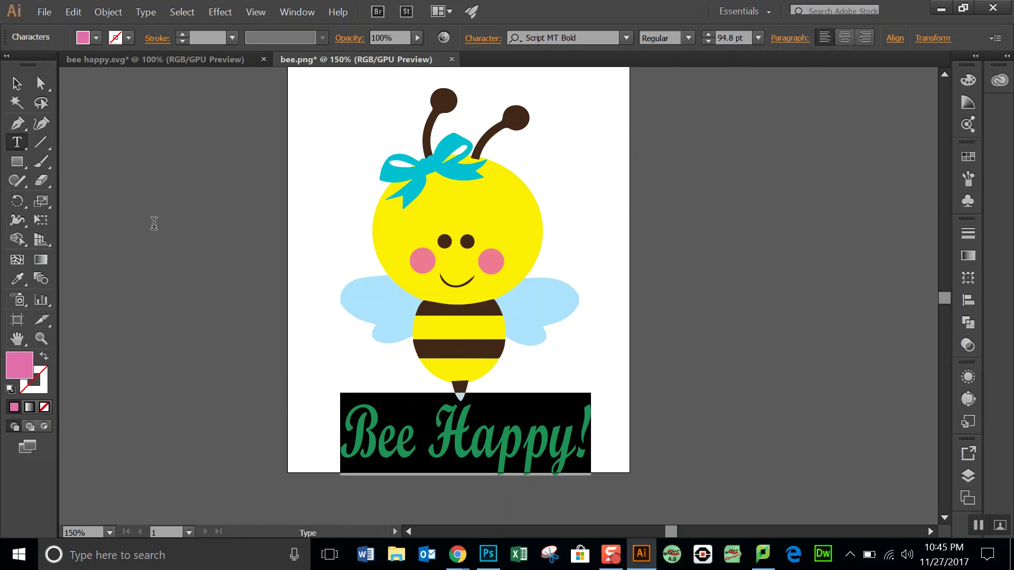
# Select the "Bee Happy!" text as an object and convert it to outlines
pyautogui.click(16, 85)
pyautogui.click(321, 427)
pyautogui.click(404, 446)
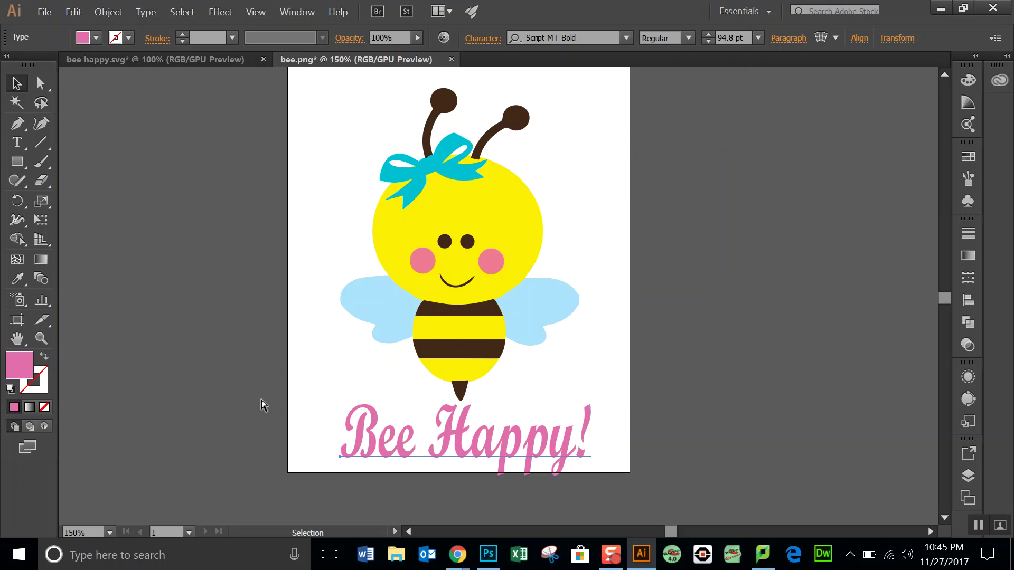
pyautogui.hotkey('shift', 'ctrl', 'o')
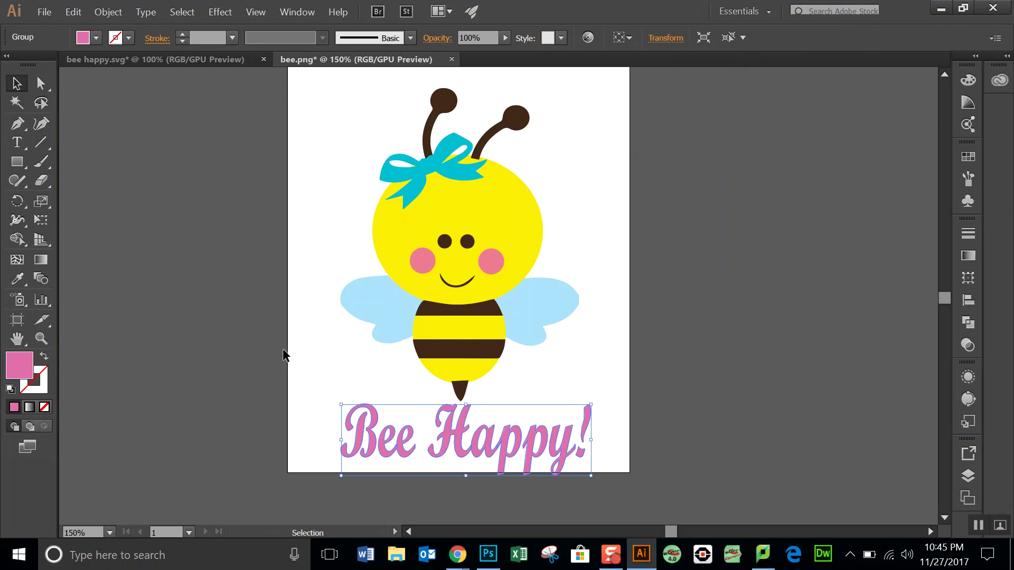
pyautogui.hotkey('ctrl', 'z')
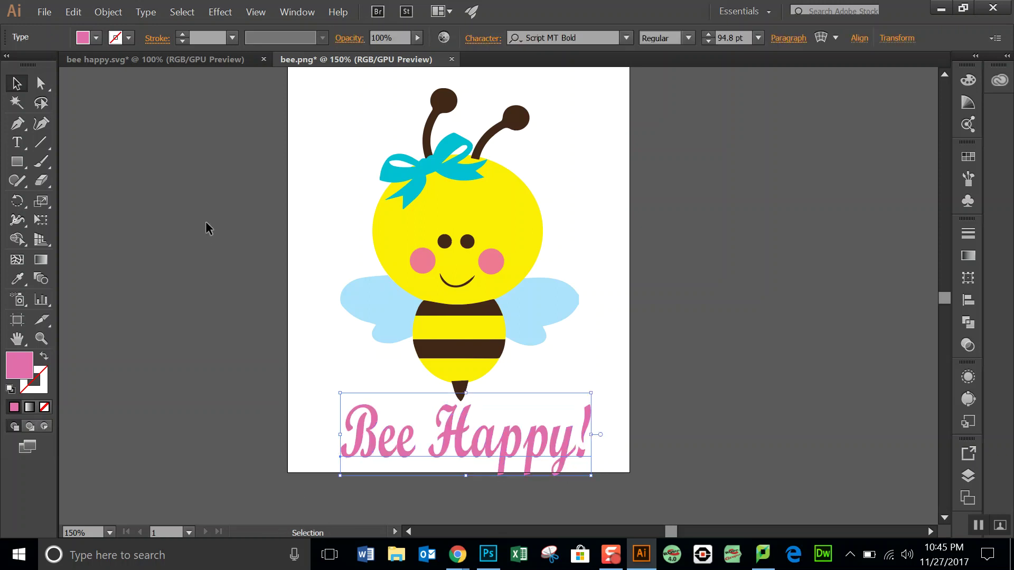
pyautogui.click(181, 13)
pyautogui.moveTo(140, 15)
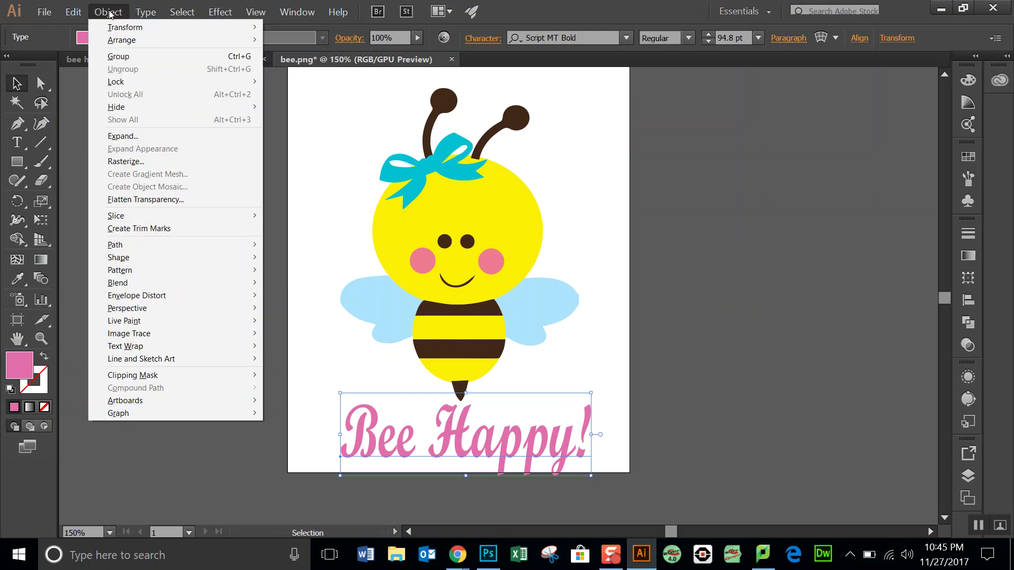
pyautogui.moveTo(221, 15)
pyautogui.moveTo(257, 15)
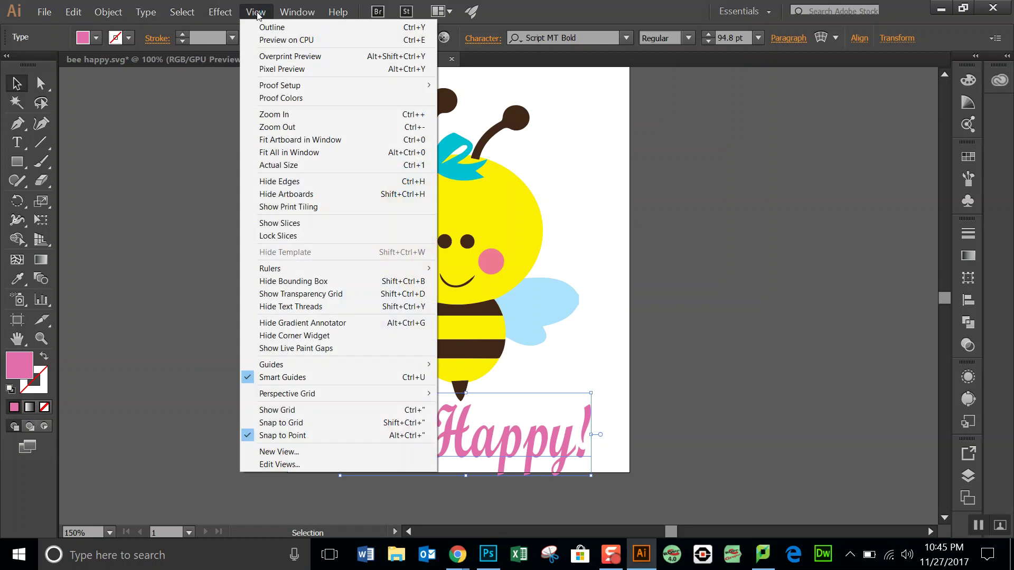
pyautogui.moveTo(289, 11)
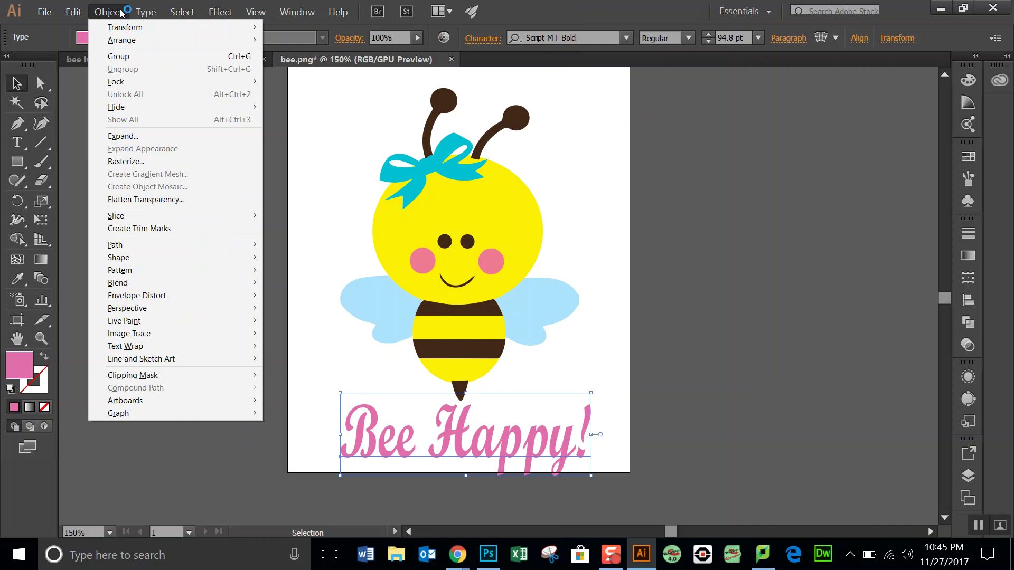
pyautogui.moveTo(75, 12)
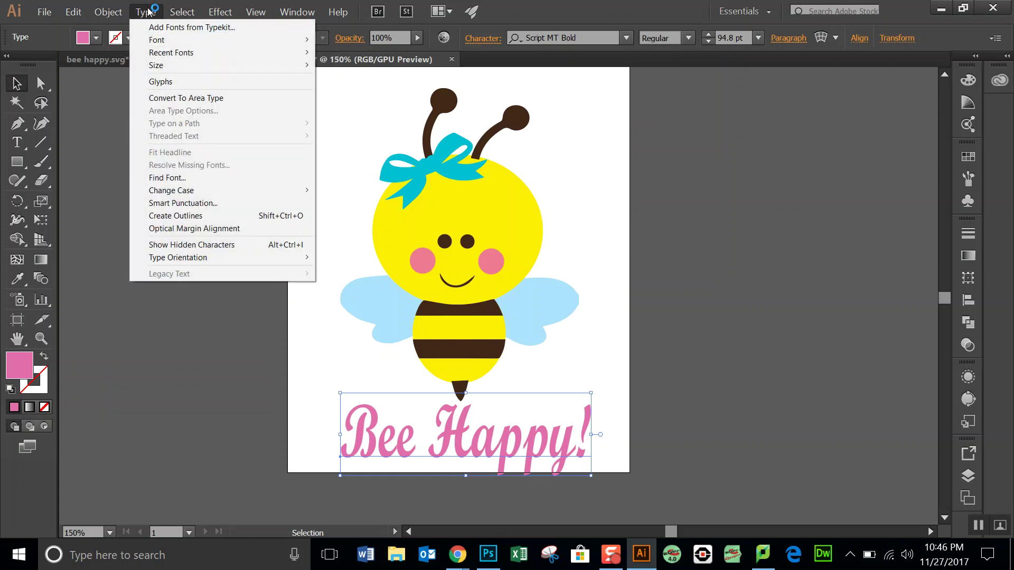
pyautogui.click(216, 218)
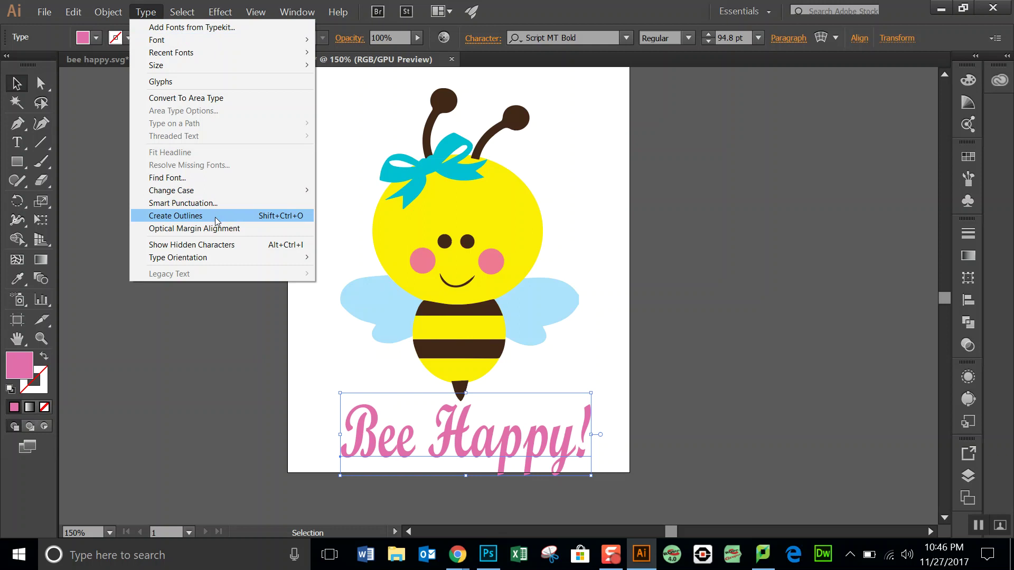
pyautogui.click(216, 218)
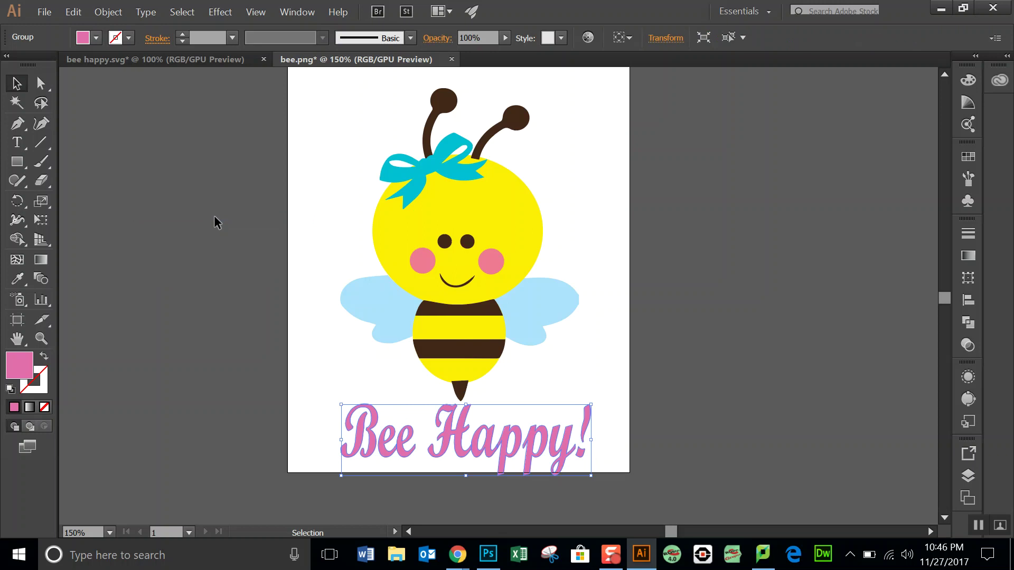
# Inspect the anchor points of the outlined "Bee Happy!" lettering and check the Pathfinder shape modes
pyautogui.click(38, 86)
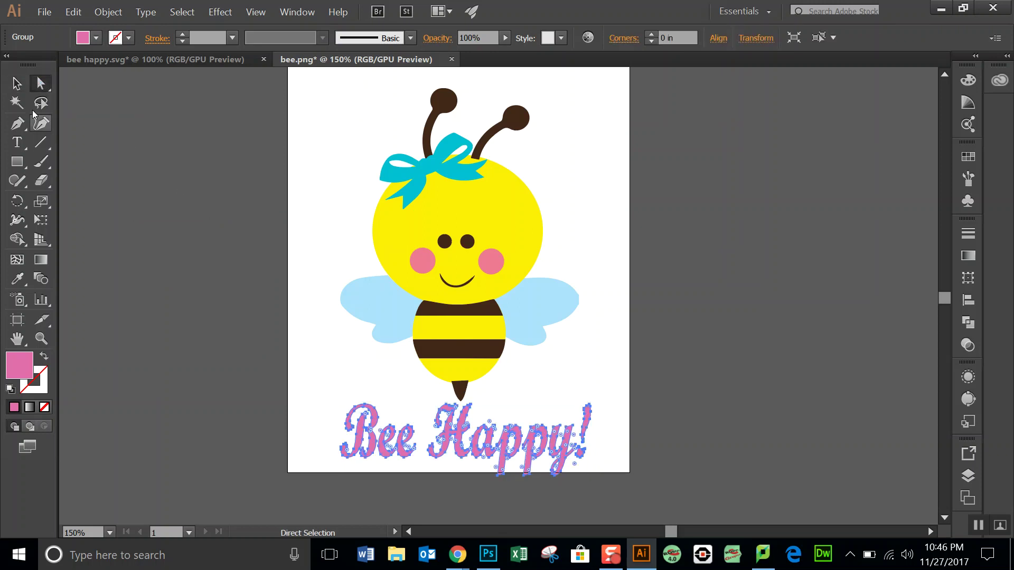
pyautogui.click(16, 85)
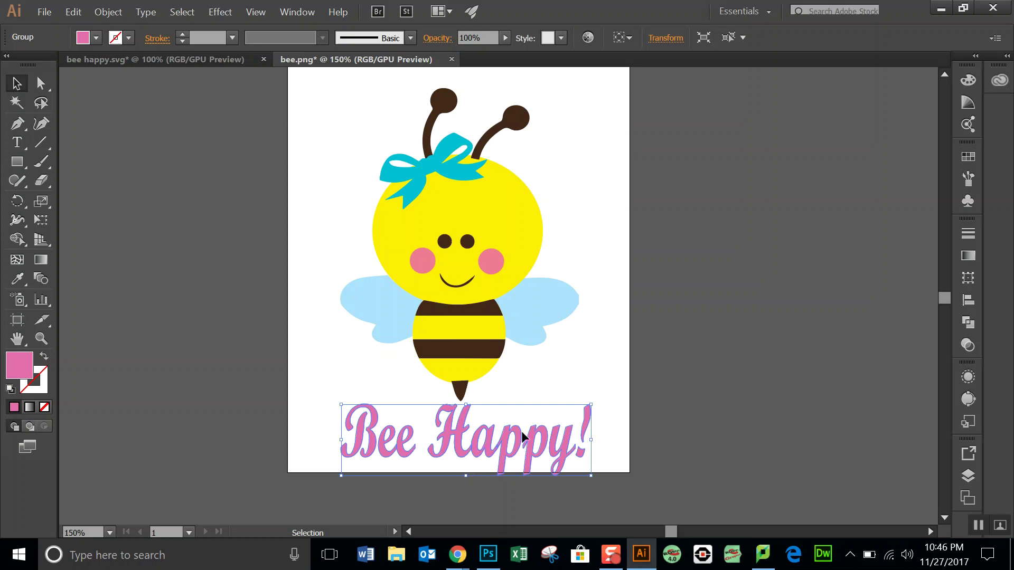
pyautogui.click(973, 328)
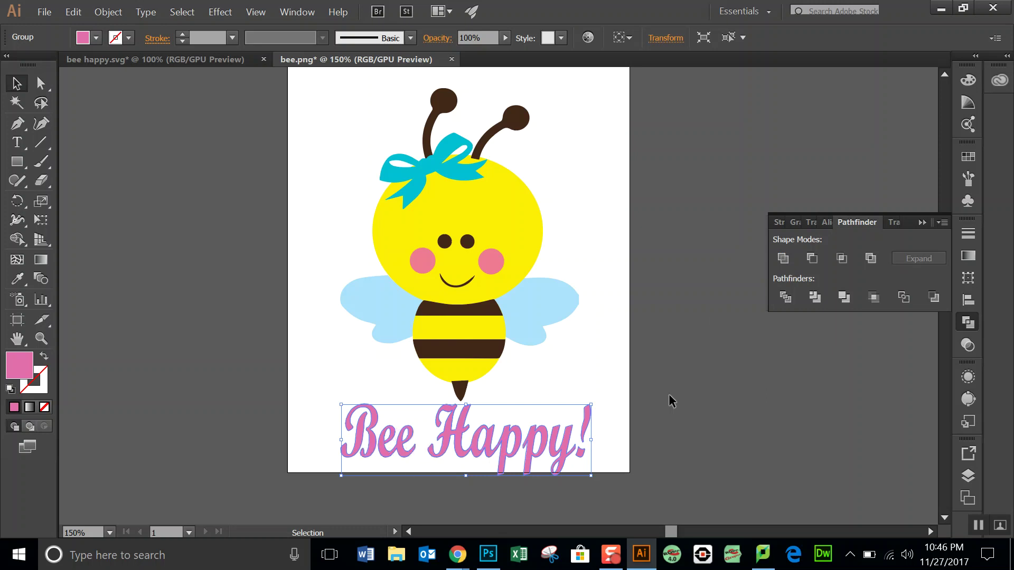
pyautogui.click(922, 223)
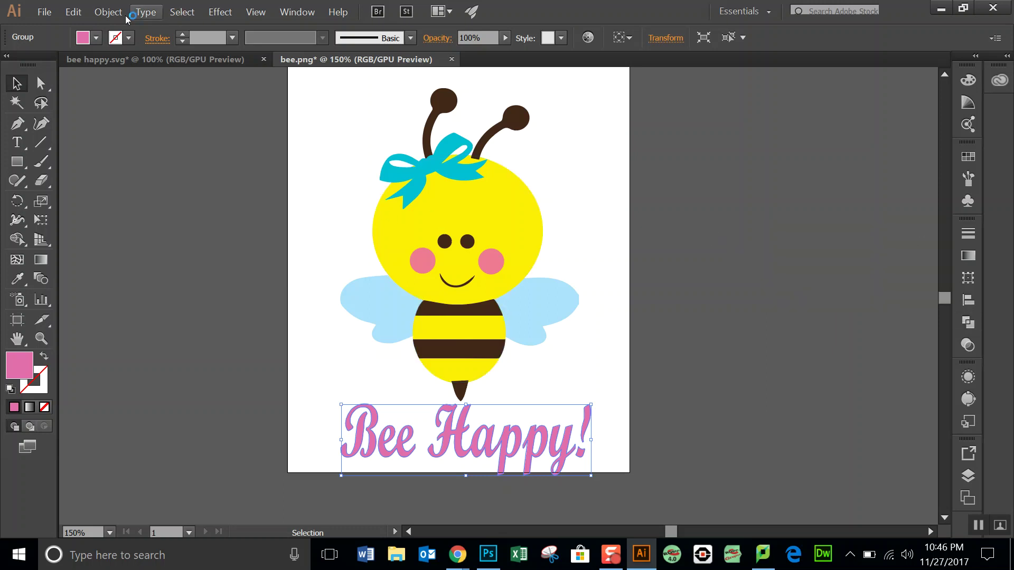
# Make the outlined "Bee Happy!" lettering one compound path and deselect it
pyautogui.click(109, 11)
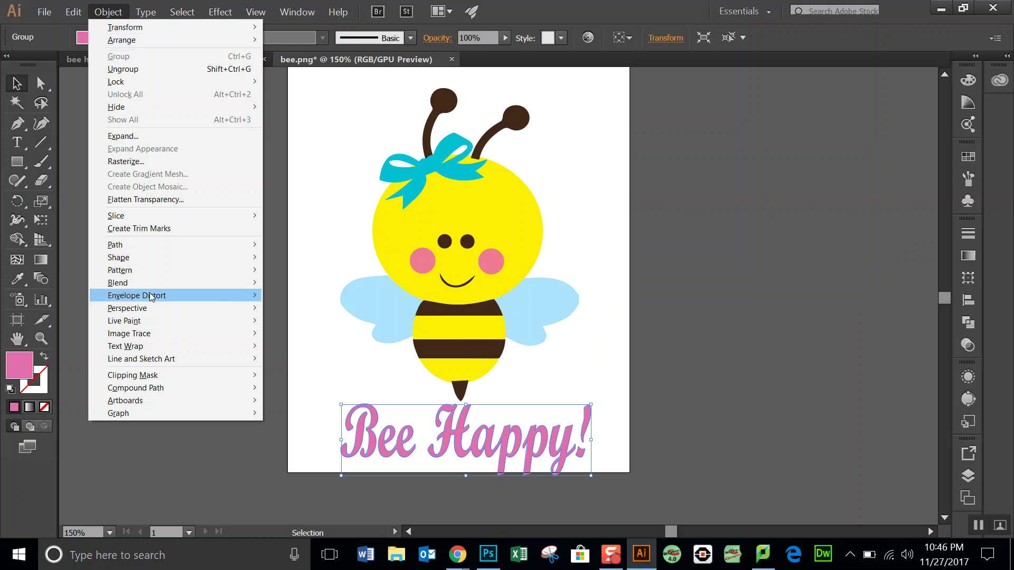
pyautogui.moveTo(163, 388)
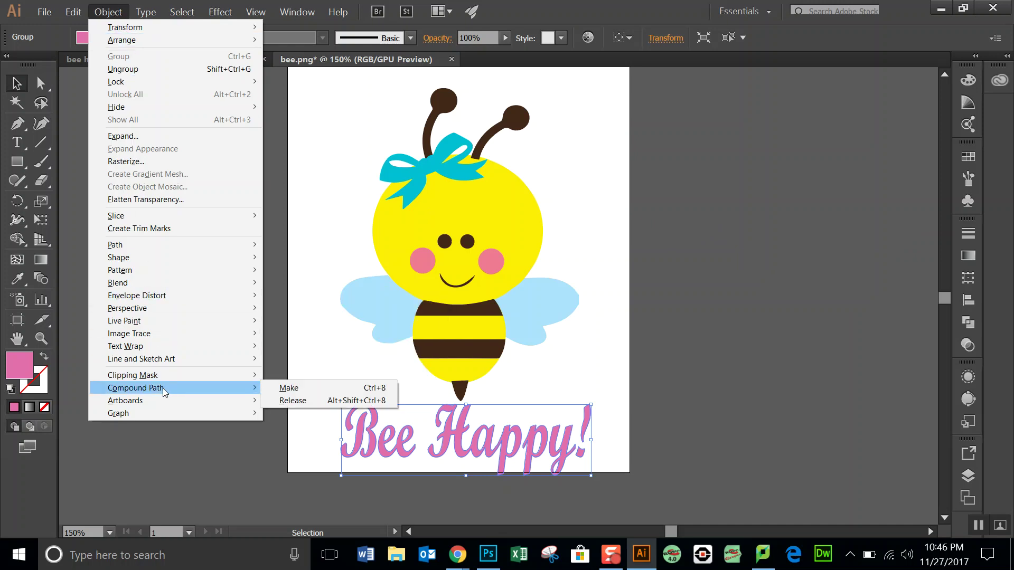
pyautogui.moveTo(223, 387)
pyautogui.click(285, 391)
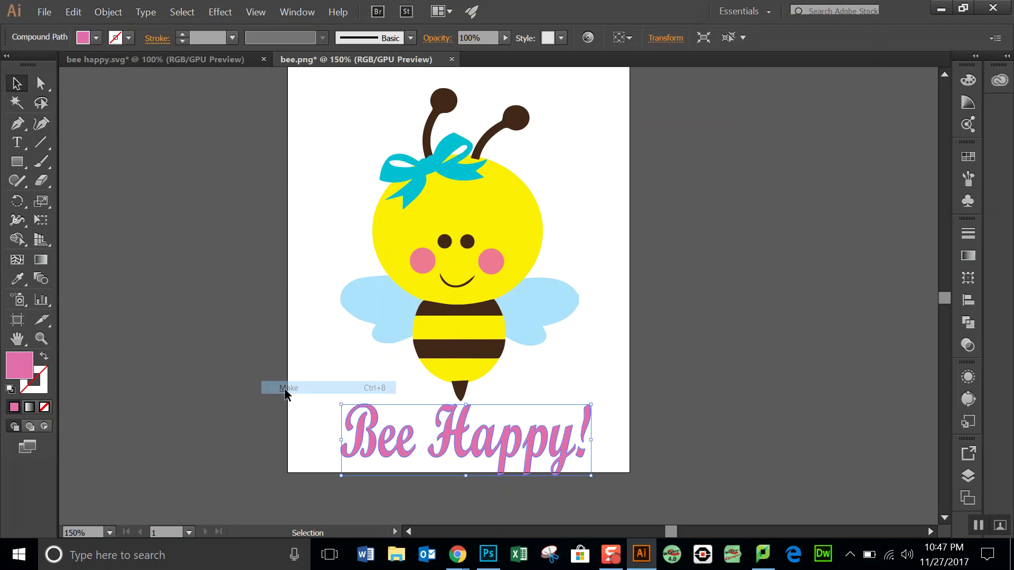
pyautogui.click(708, 405)
# Check in the layer list which artwork the lettering and bow compound paths select, and clear the selection
pyautogui.click(966, 476)
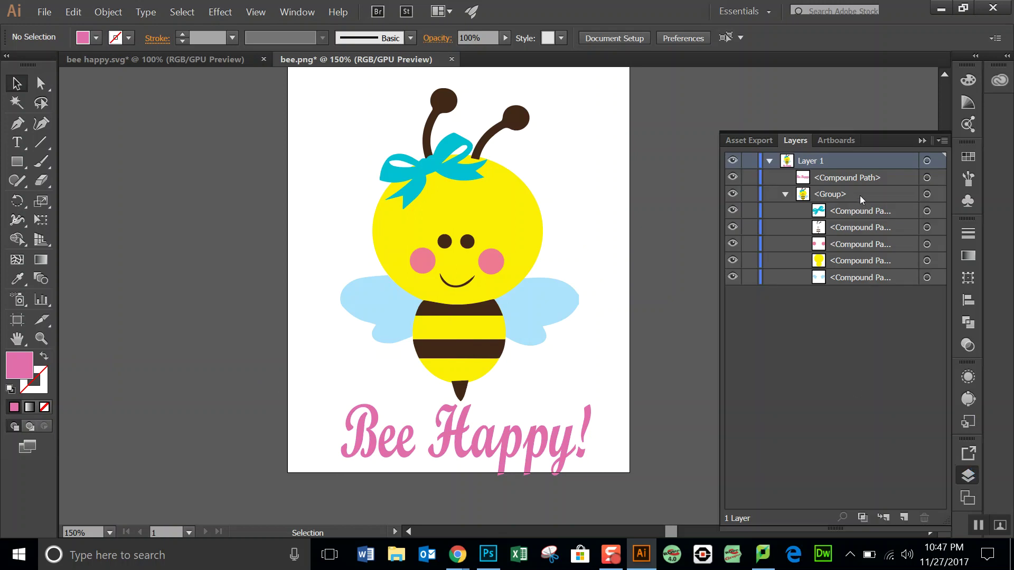
pyautogui.click(897, 177)
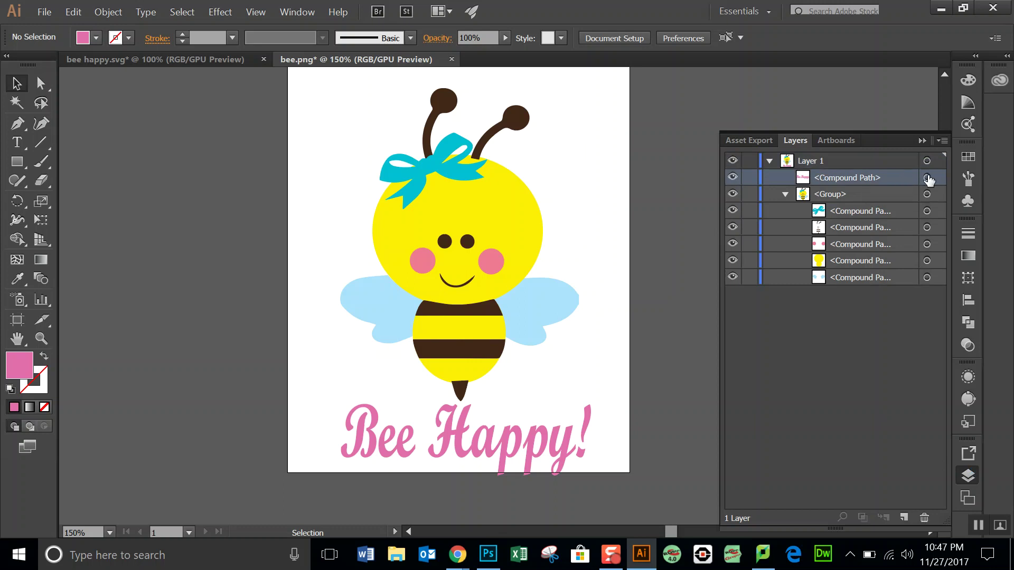
pyautogui.click(927, 178)
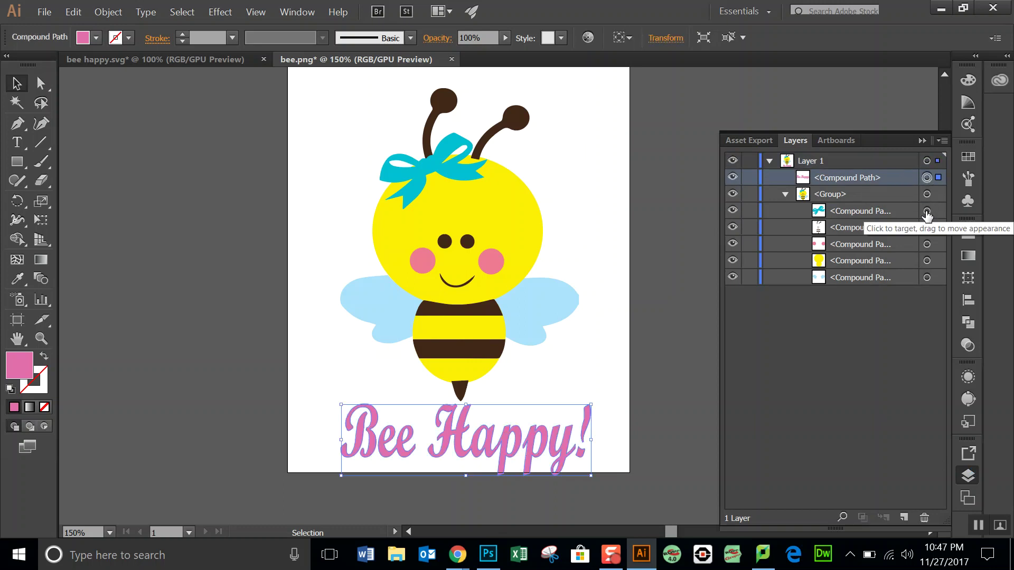
pyautogui.click(927, 211)
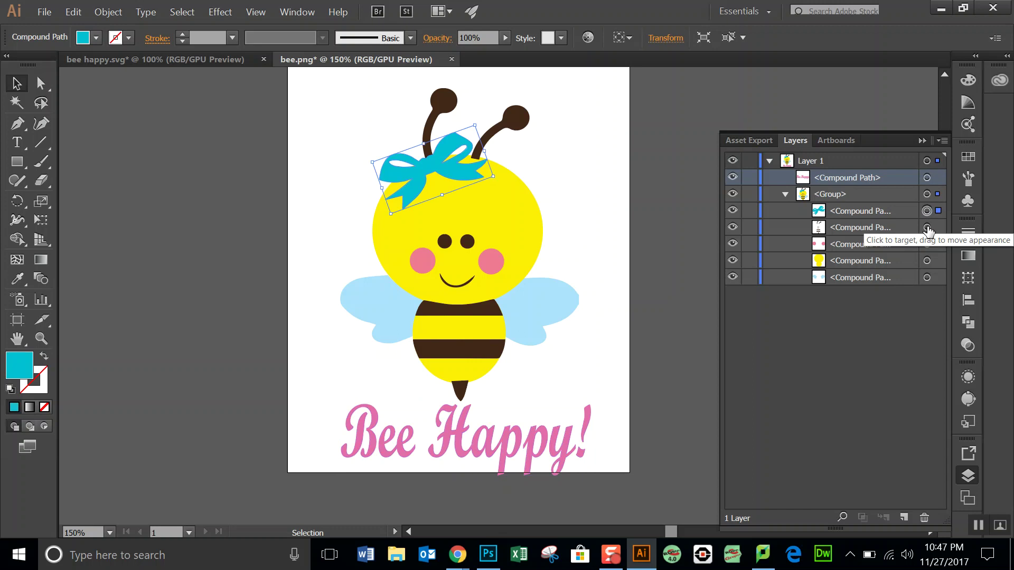
pyautogui.click(923, 141)
pyautogui.click(755, 179)
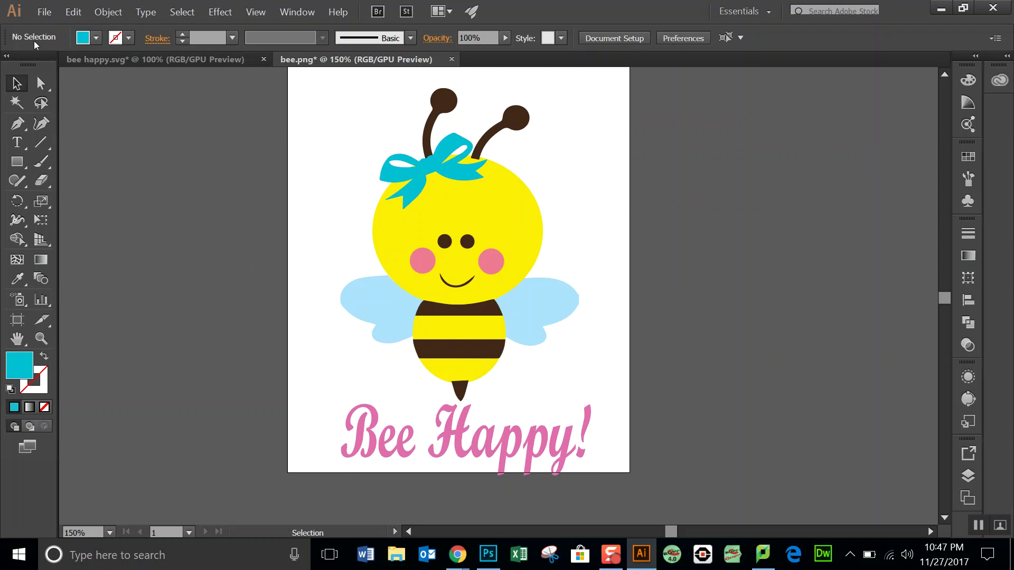
# Export the design as a PNG named beehappy at Screen (72 ppi) resolution with Type Optimized anti-aliasing and a transparent background
pyautogui.click(44, 11)
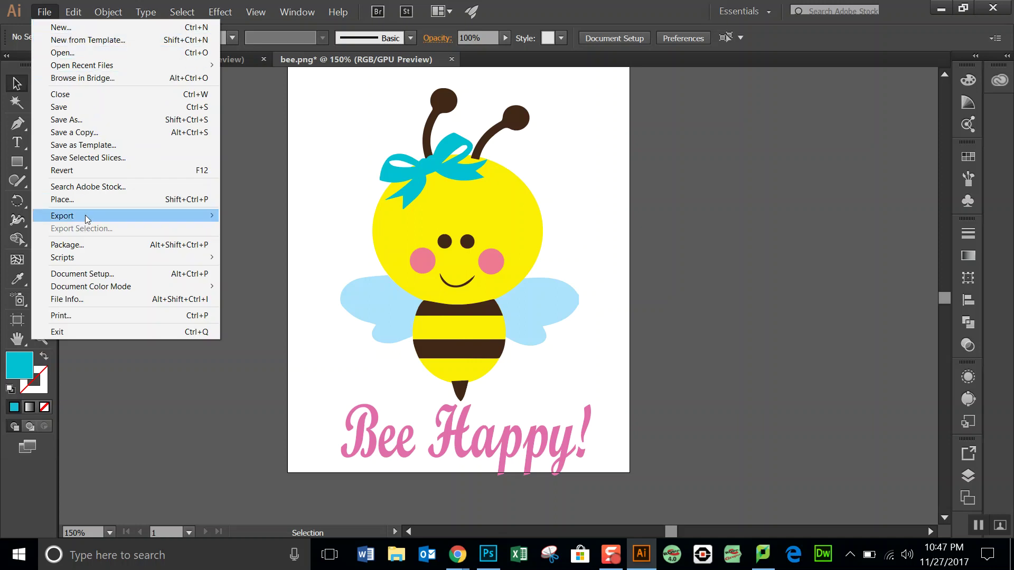
pyautogui.moveTo(87, 219)
pyautogui.click(251, 231)
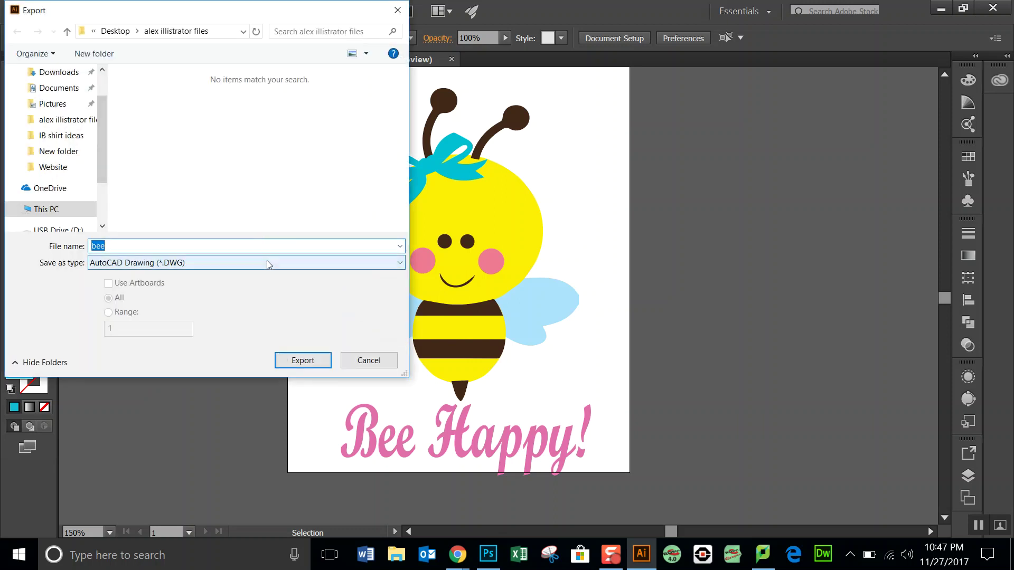
pyautogui.click(267, 261)
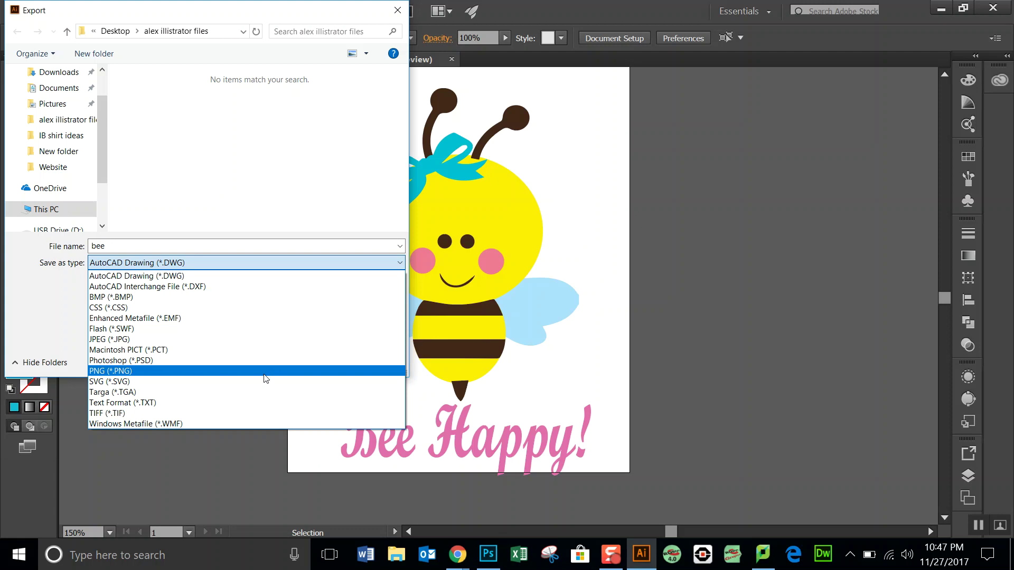
pyautogui.click(264, 371)
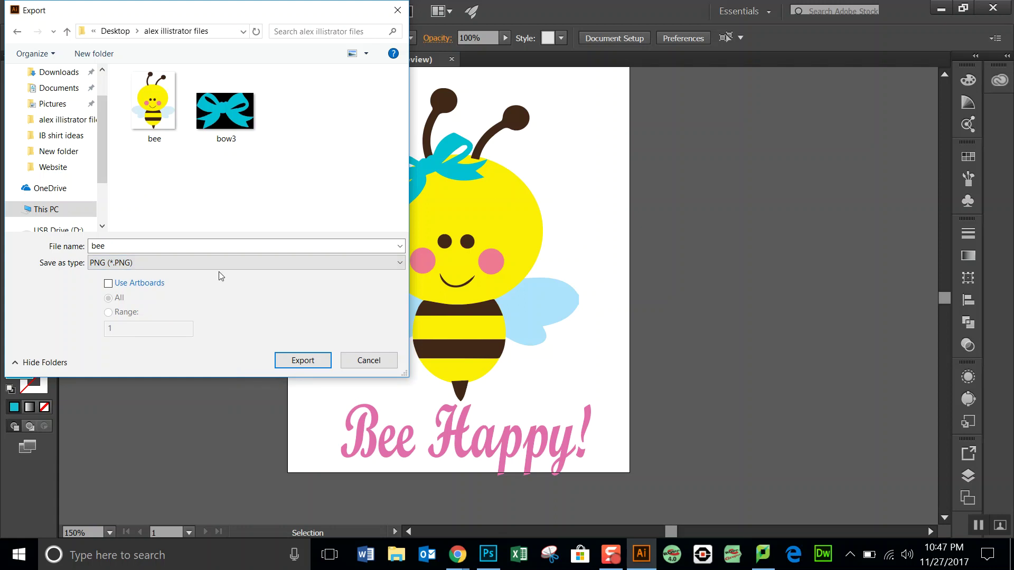
pyautogui.doubleClick(164, 246)
pyautogui.click(164, 246)
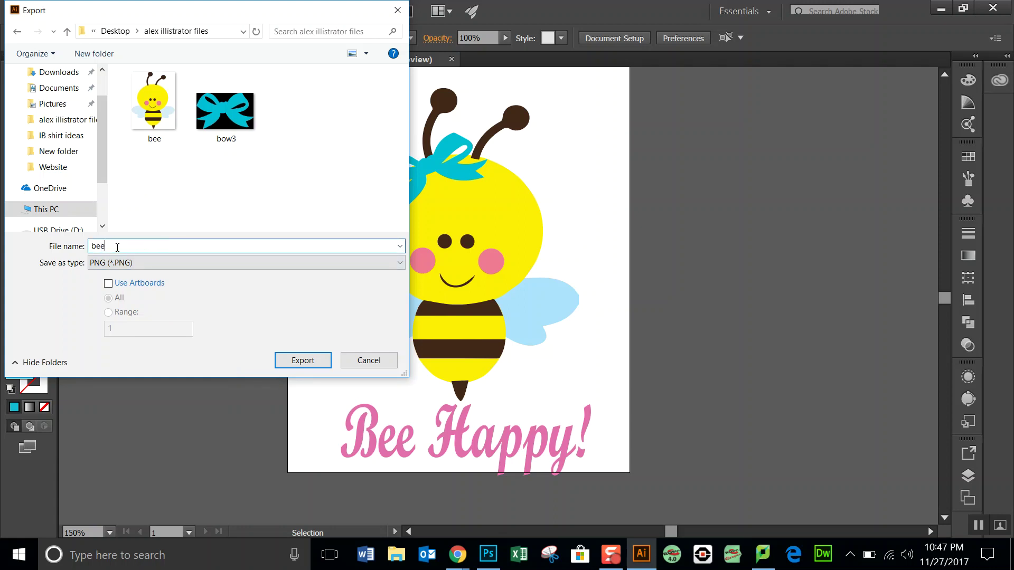
pyautogui.write('happy')
pyautogui.click(305, 361)
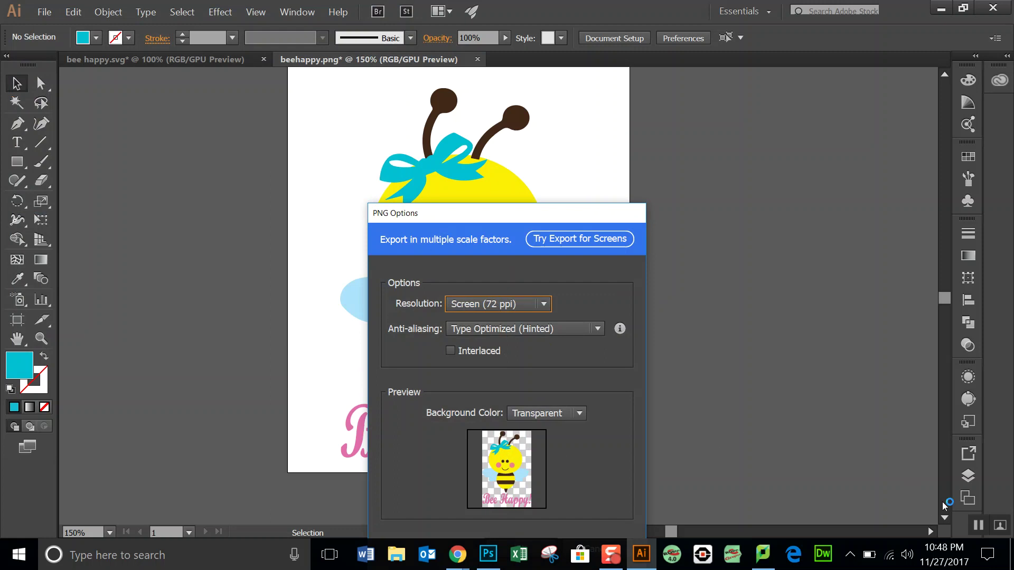
pyautogui.moveTo(548, 216); pyautogui.dragTo(549, 113)
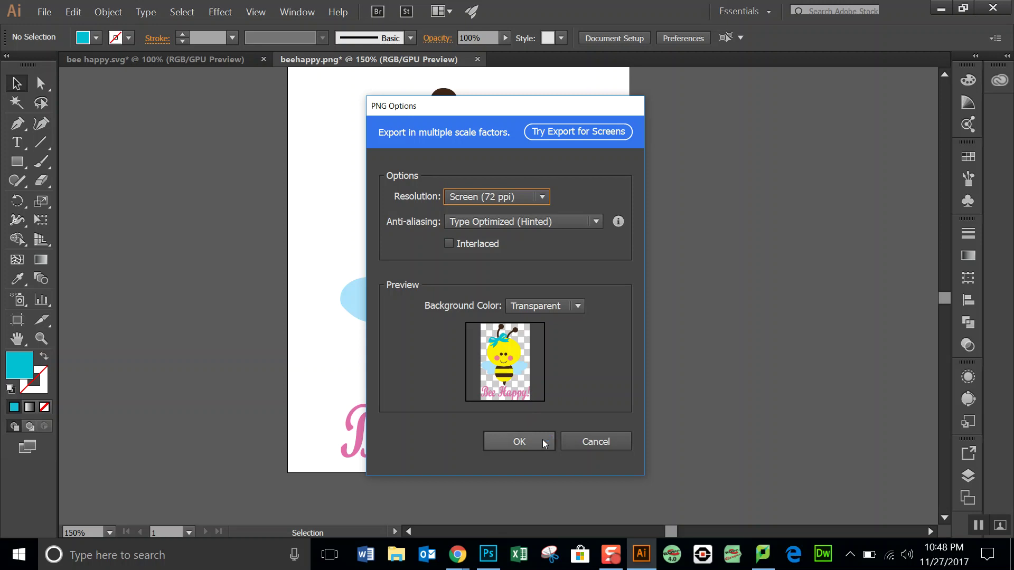
pyautogui.click(545, 443)
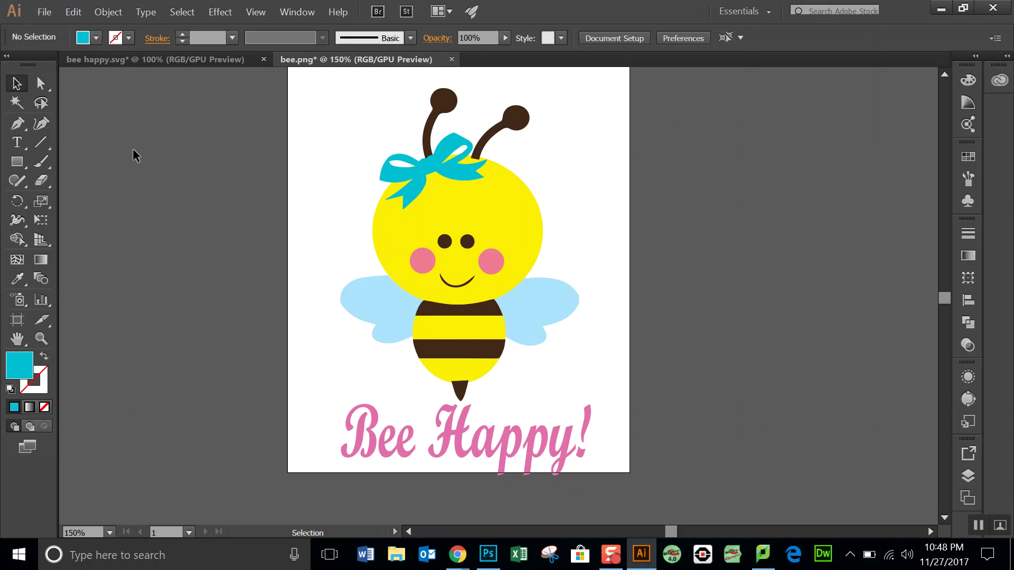
# Save the design as an SVG named beehappy1, using the SVG 1.1 profile and embedded image location
pyautogui.click(43, 17)
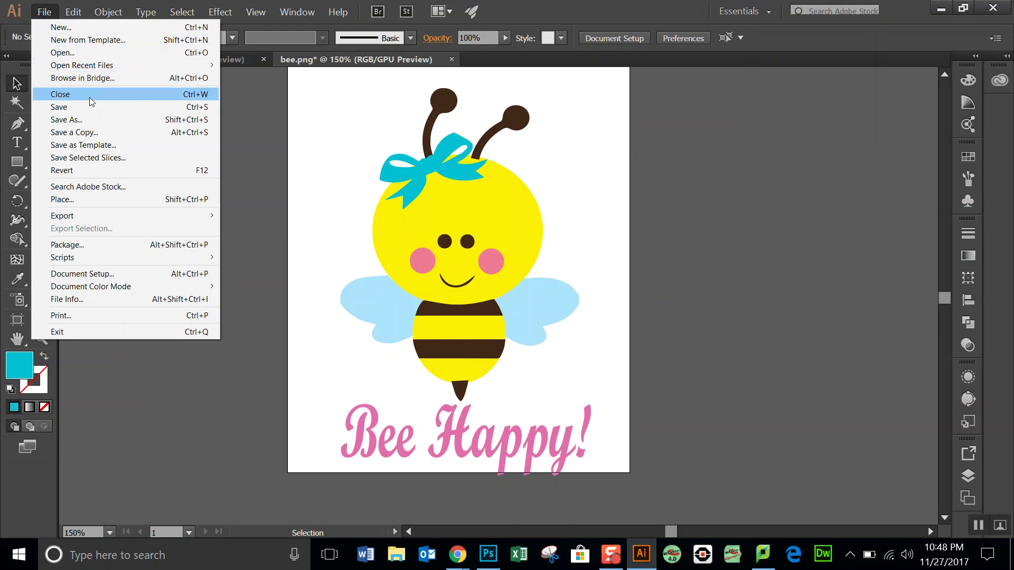
pyautogui.click(98, 123)
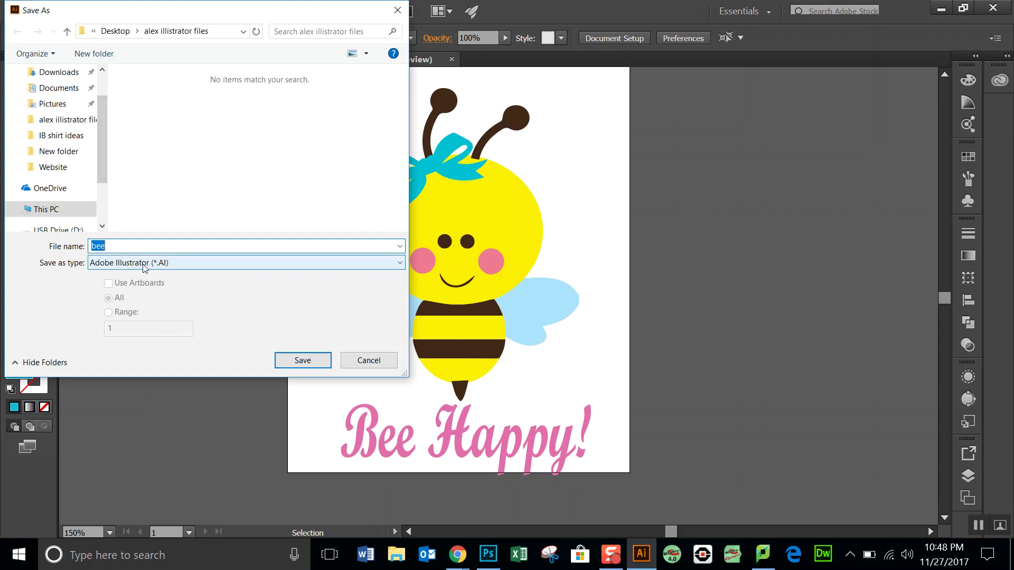
pyautogui.click(214, 266)
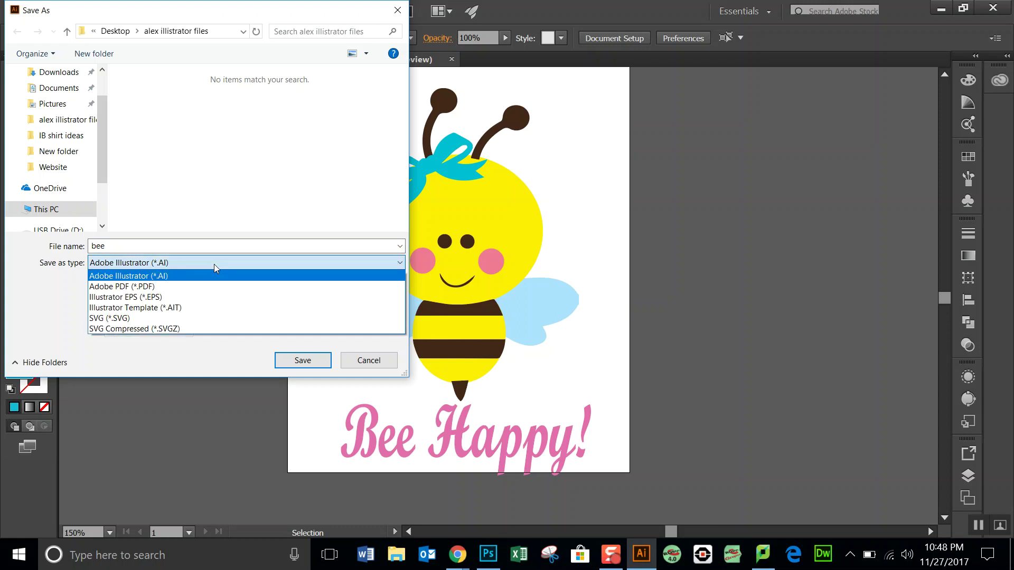
pyautogui.click(210, 319)
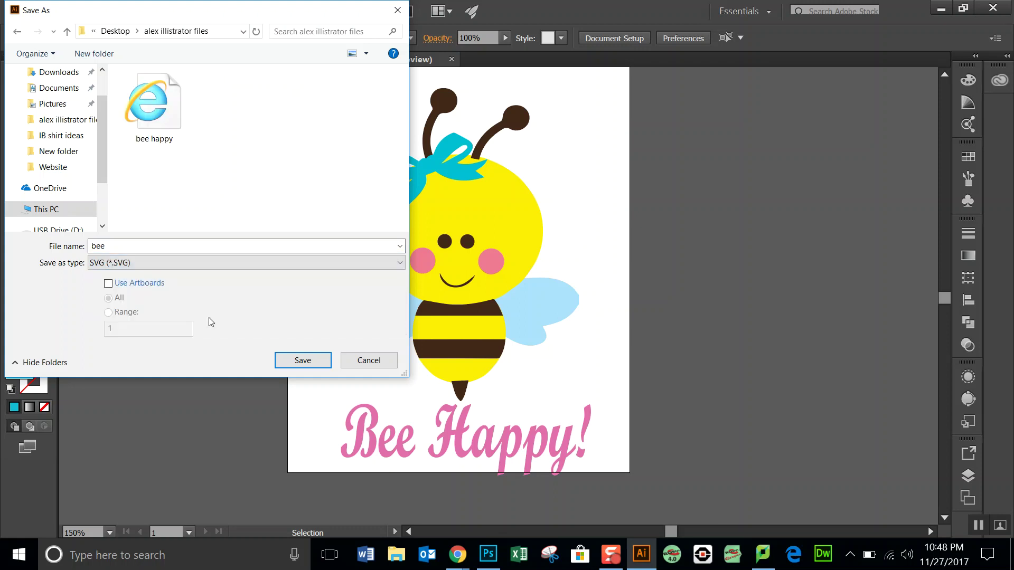
pyautogui.doubleClick(133, 246)
pyautogui.click(133, 246)
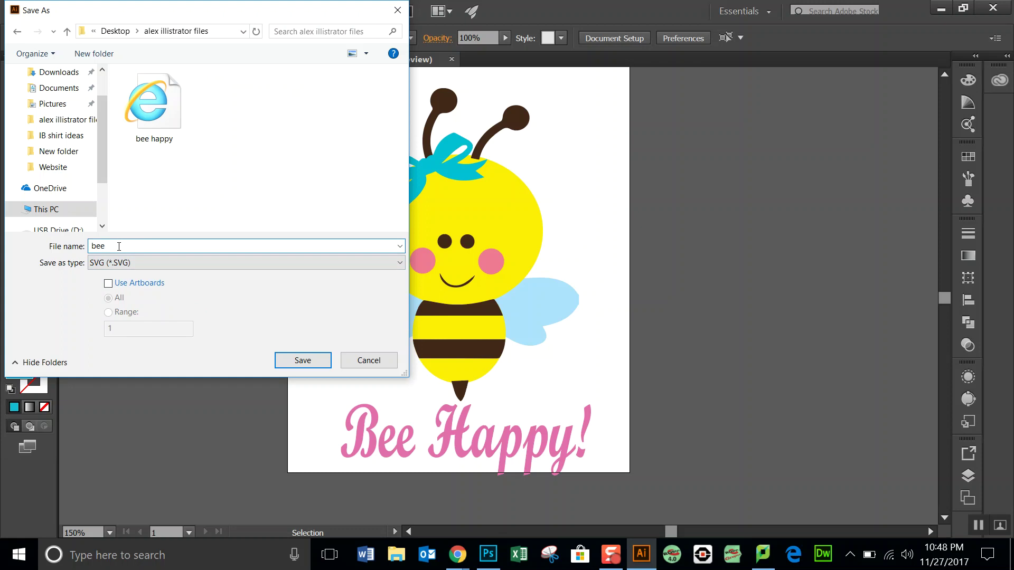
pyautogui.write('happy')
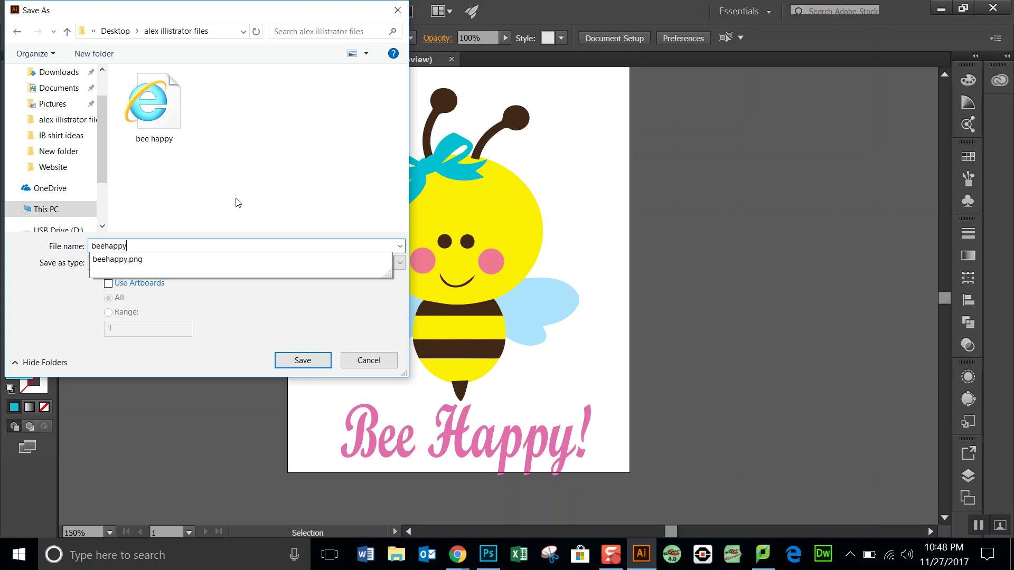
pyautogui.write('1')
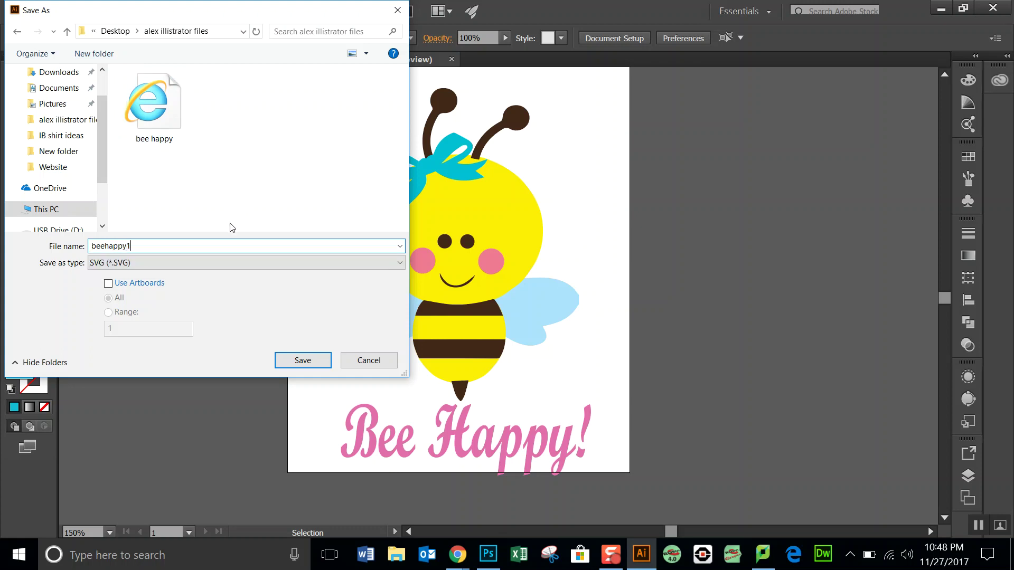
pyautogui.click(305, 361)
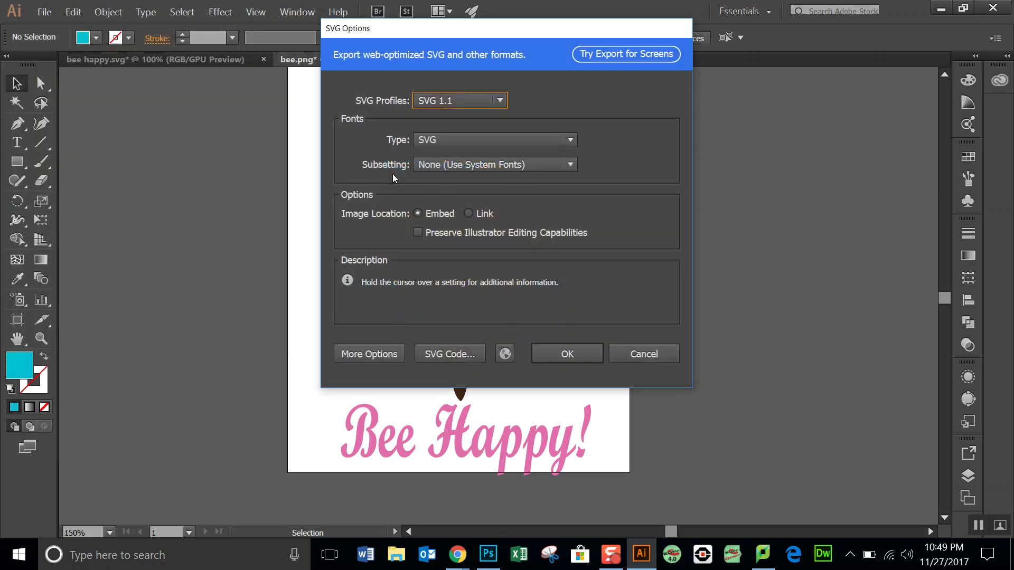
pyautogui.click(569, 356)
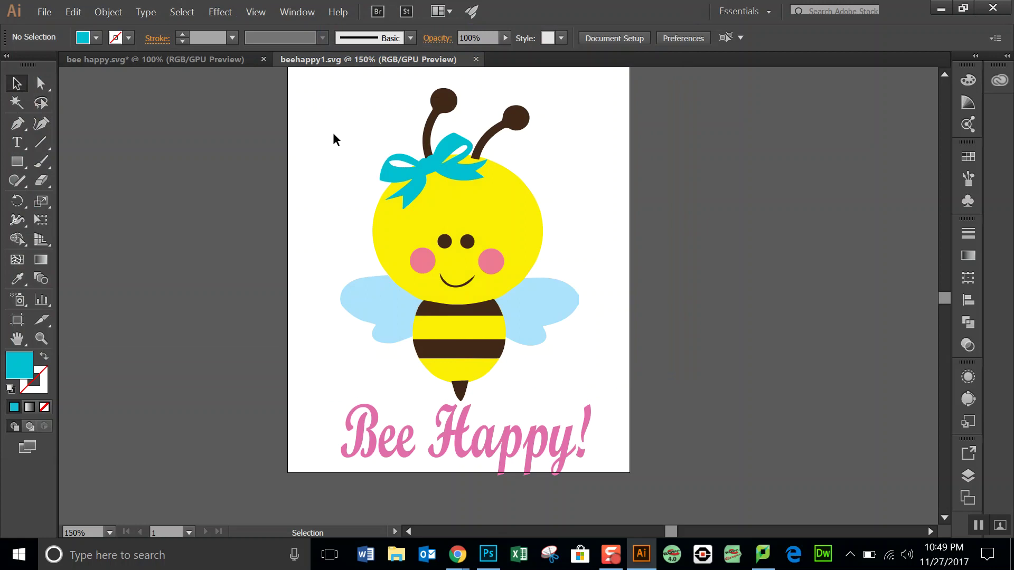